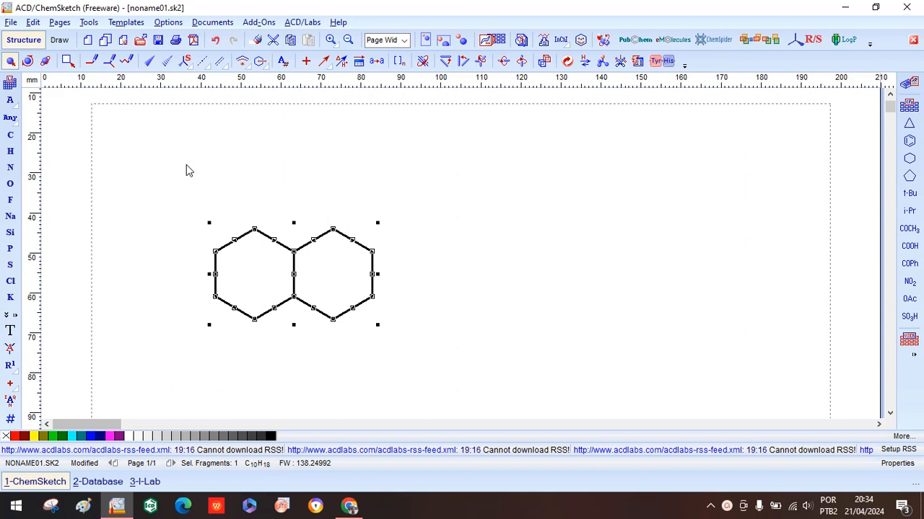
Attach a carbon substituent to the uppermost atom of each of the two fused six-membered rings
left_click(226, 177)
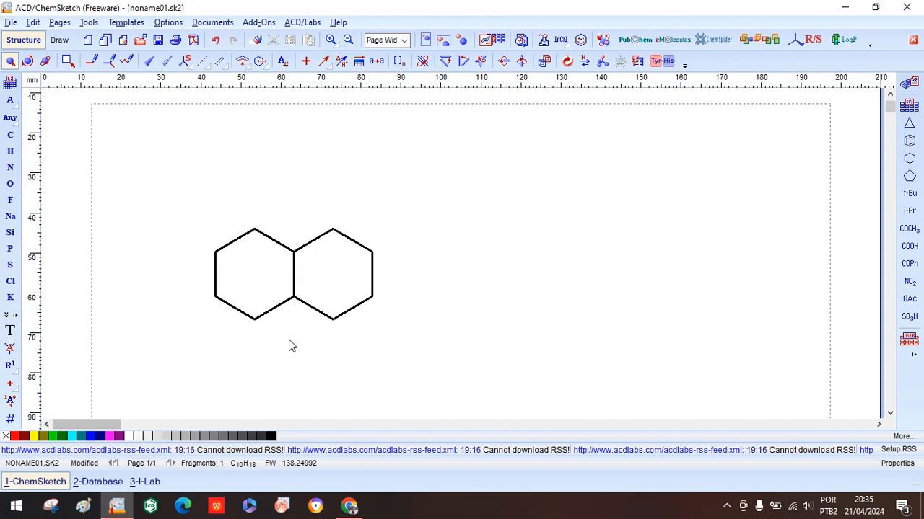
left_click(12, 139)
left_click(126, 61)
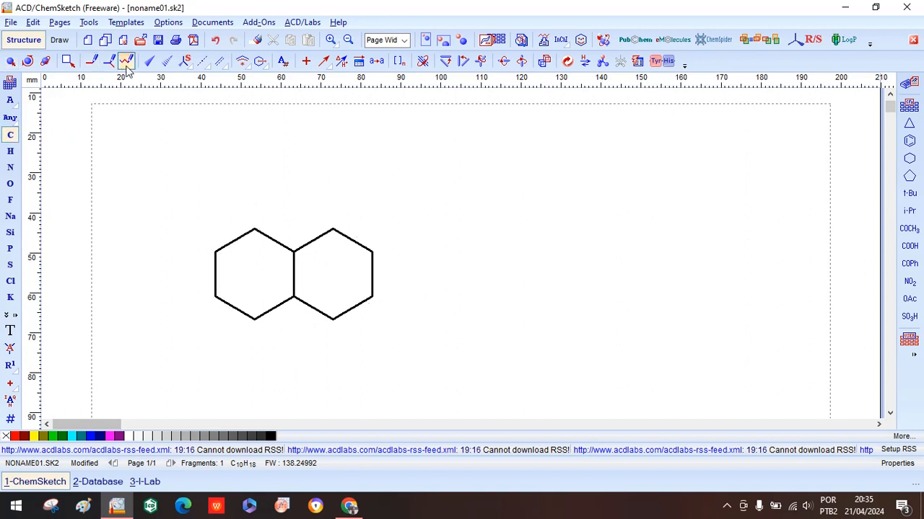
left_click(254, 231)
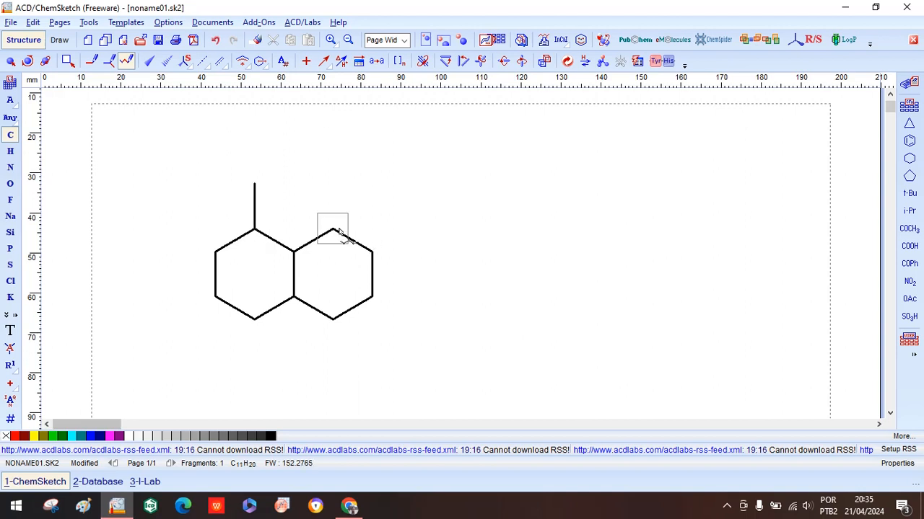
left_click(333, 231)
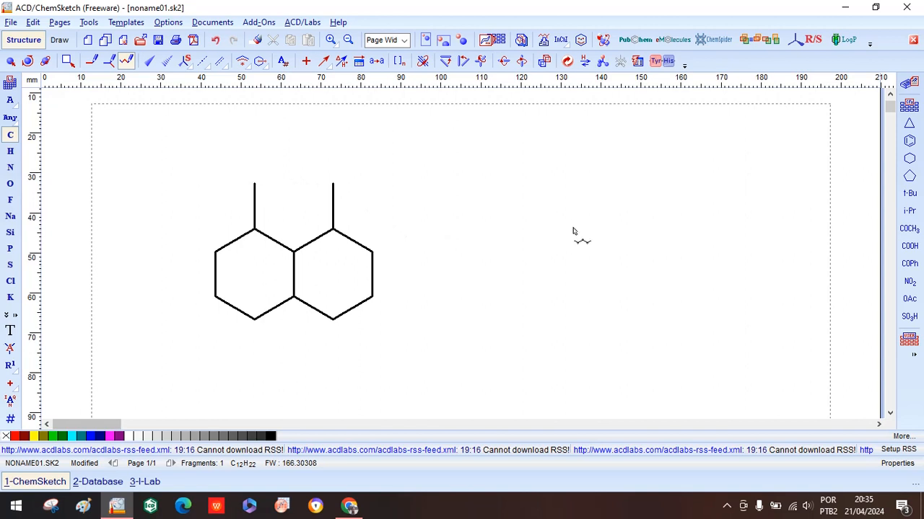
Connect the ends of the two carbon substituents with a single bond to close a ring above the fused rings
left_click(108, 63)
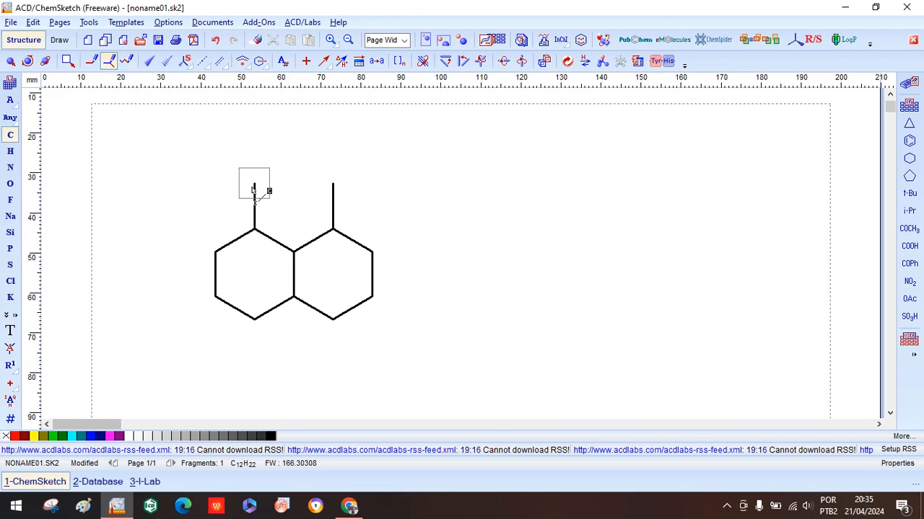
left_click(339, 188)
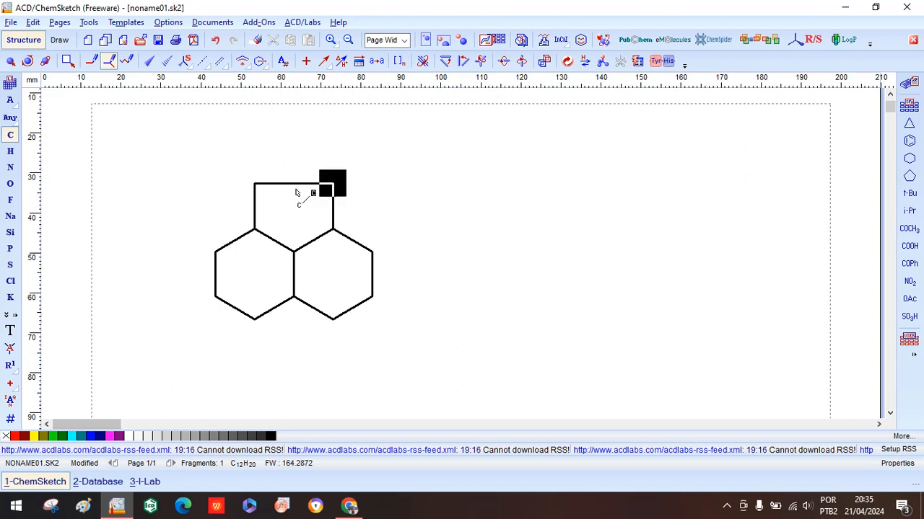
left_click(11, 62)
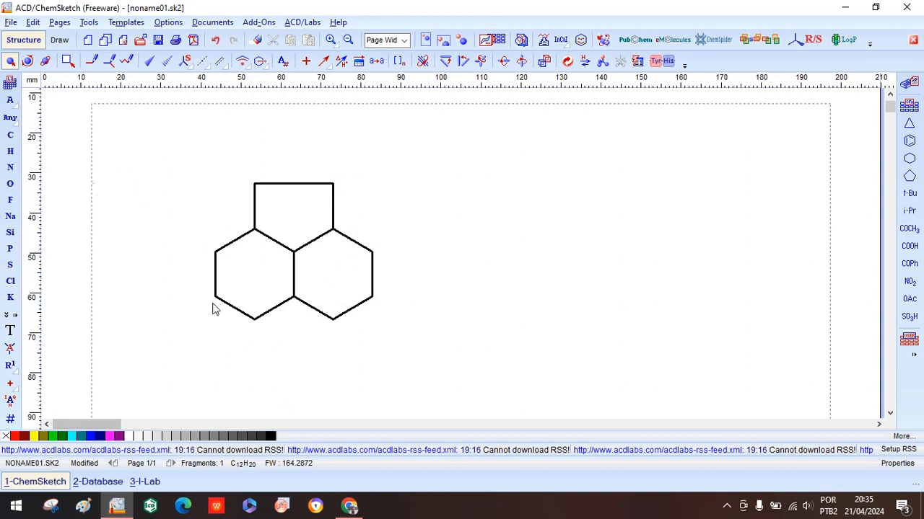
Draw a one-carbon bridge inside the right six-membered ring, from its uppermost atom to its lowest atom
left_click(112, 64)
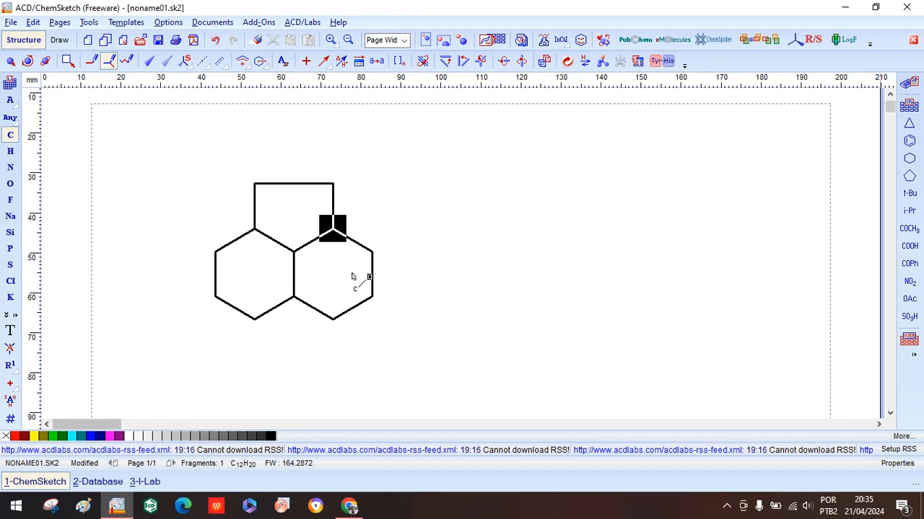
left_click_drag(352, 276, 352, 275)
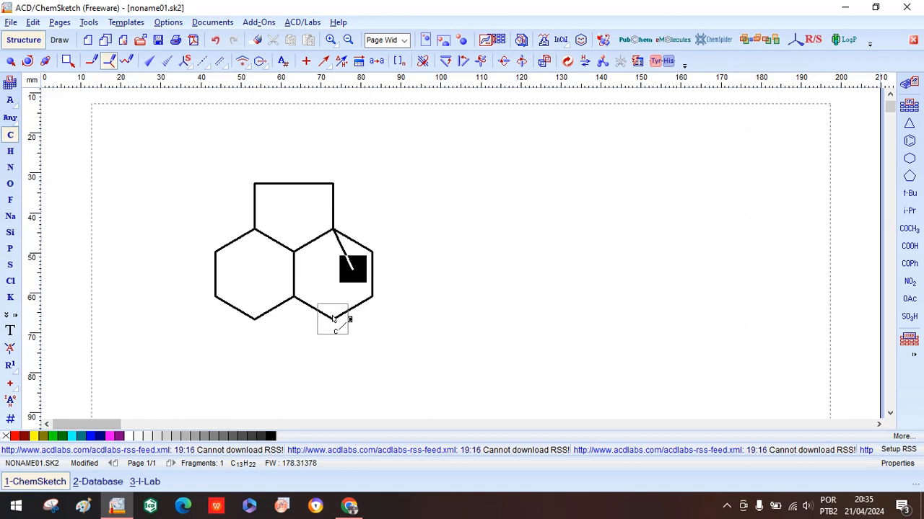
left_click_drag(331, 321, 352, 271)
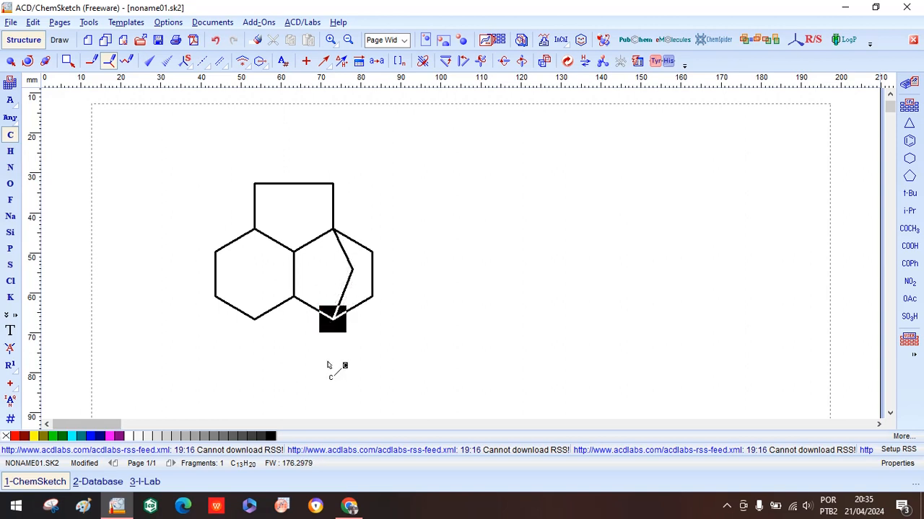
left_click(9, 60)
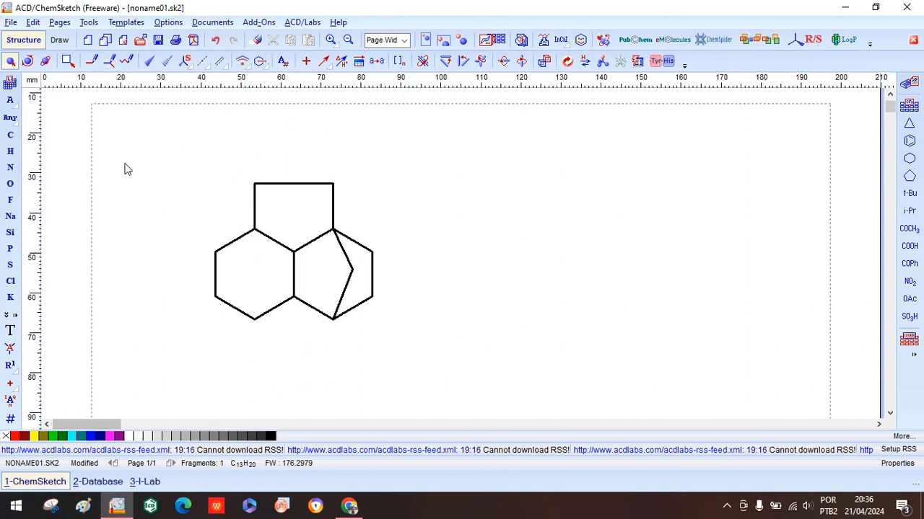
Draw an 11-carbon zigzag chain extending horizontally from the upper-right atom of the right six-membered ring
left_click(128, 63)
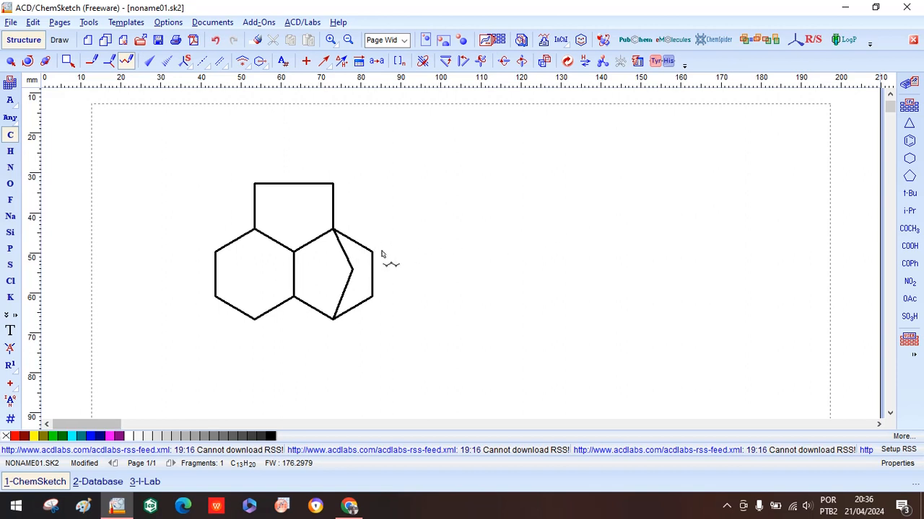
mouse_move(382, 254)
left_mouse_down()
mouse_move(426, 246)
mouse_move(559, 263)
mouse_move(689, 252)
mouse_move(818, 257)
mouse_move(720, 264)
mouse_move(721, 249)
mouse_move(654, 252)
mouse_move(740, 242)
mouse_move(780, 256)
left_mouse_up()
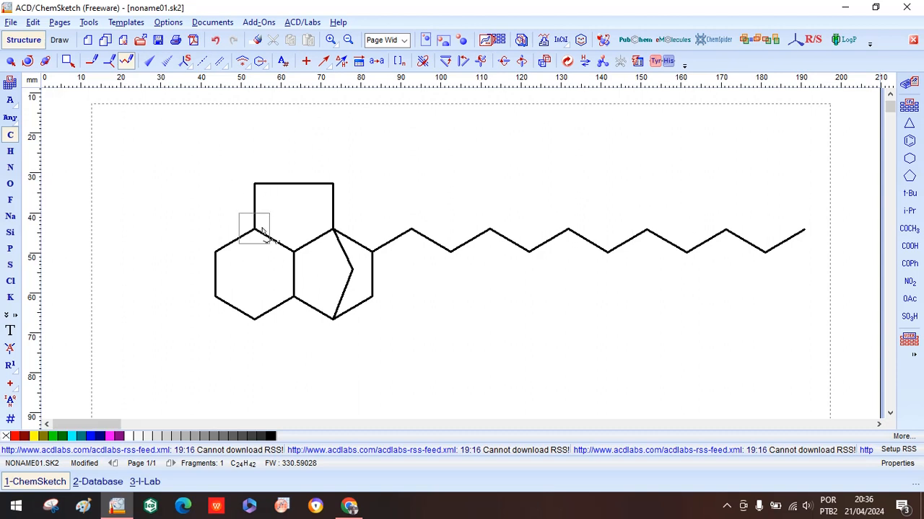
Select the whole polycyclic structure with its side chain and delete it
left_click(9, 62)
mouse_move(180, 153)
left_mouse_down()
mouse_move(831, 334)
mouse_move(832, 319)
left_mouse_up()
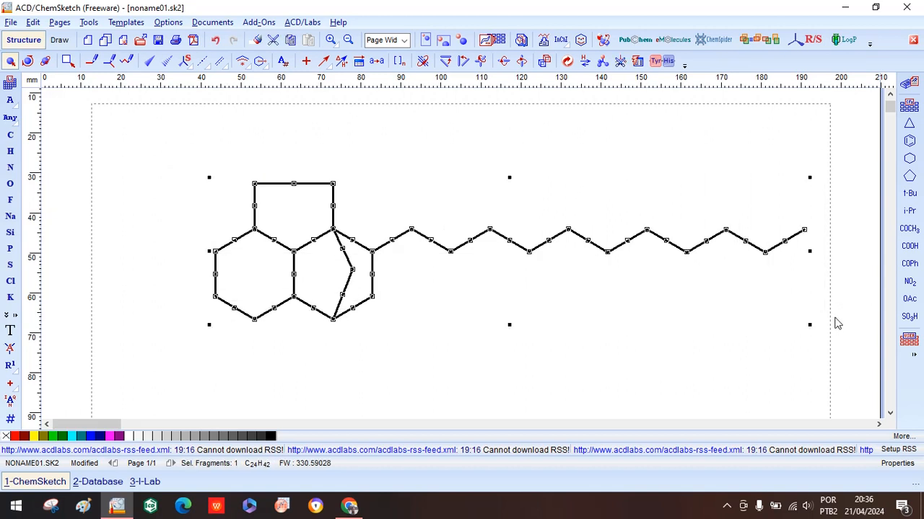
key("Delete")
right_click(832, 319)
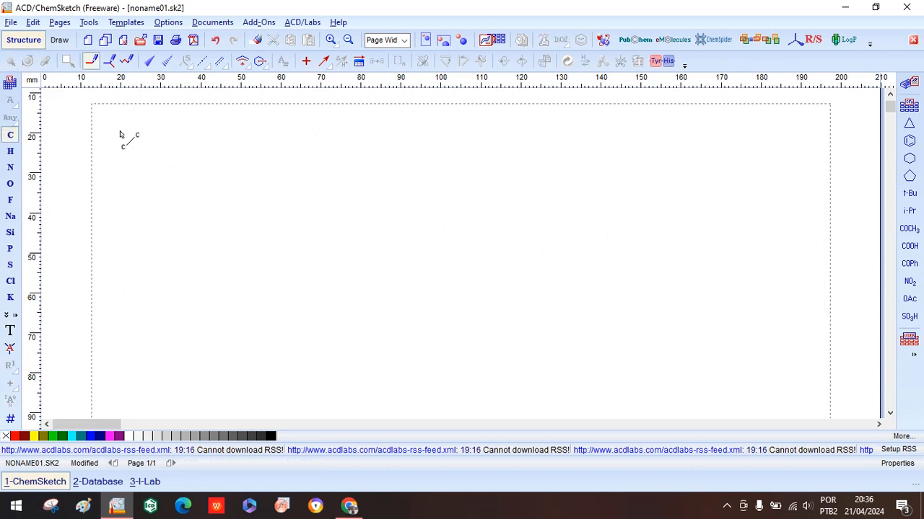
Place a benzene ring and attach a second benzene ring below it through a single bond to form biphenyl
left_click(909, 141)
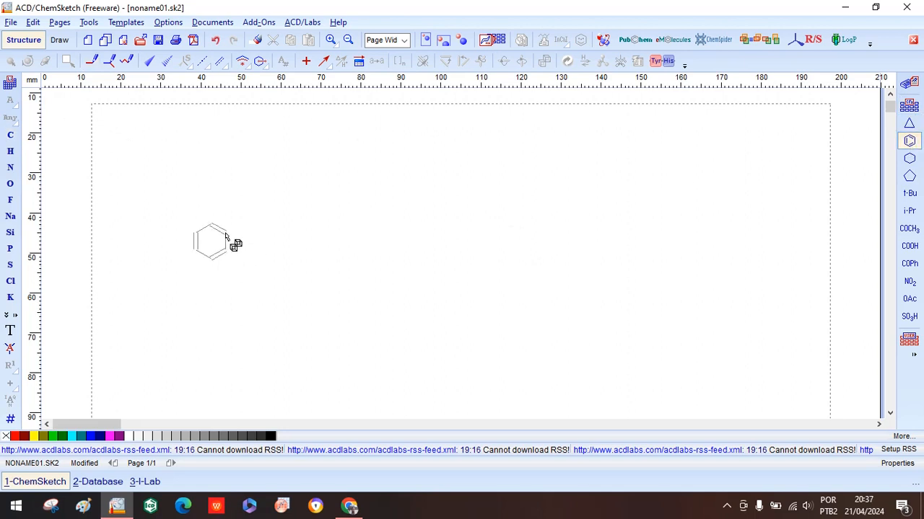
left_click(224, 250)
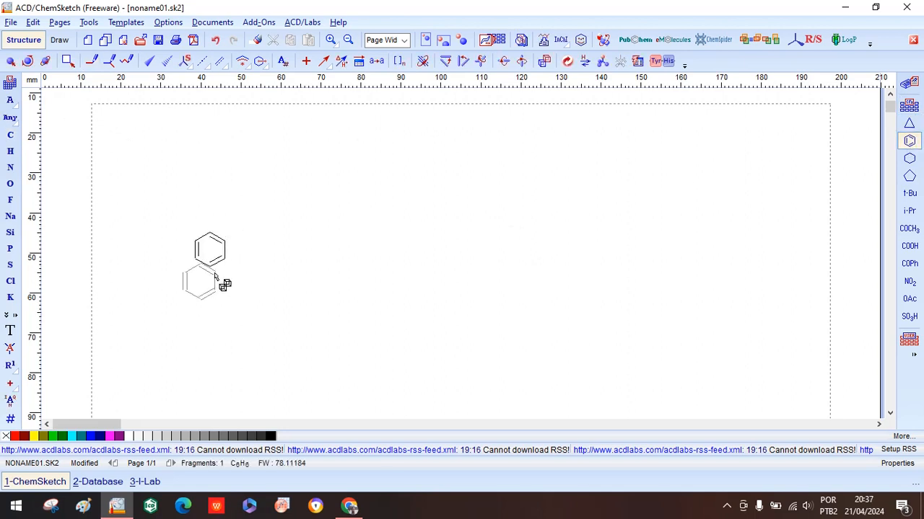
left_click(223, 254)
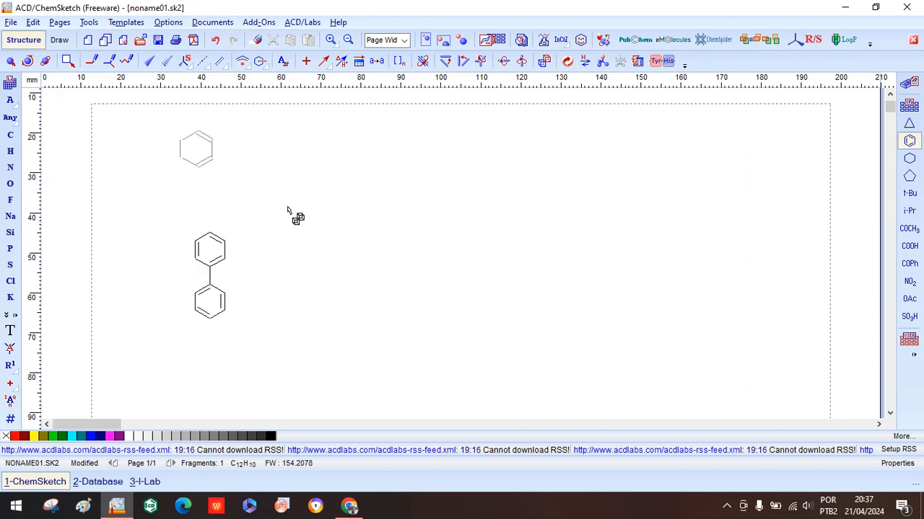
Enlarge the whole biphenyl structure to about 36 mm tall and deselect it
left_click(10, 61)
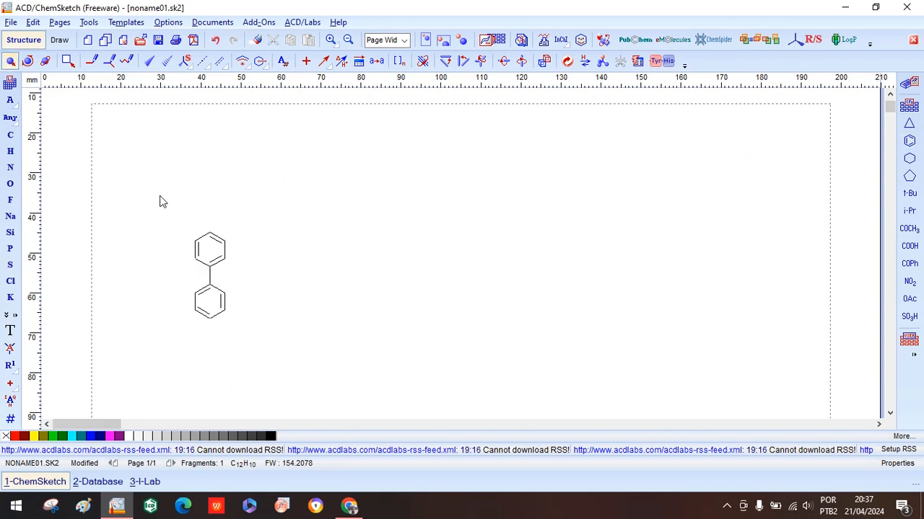
left_click_drag(161, 200, 282, 375)
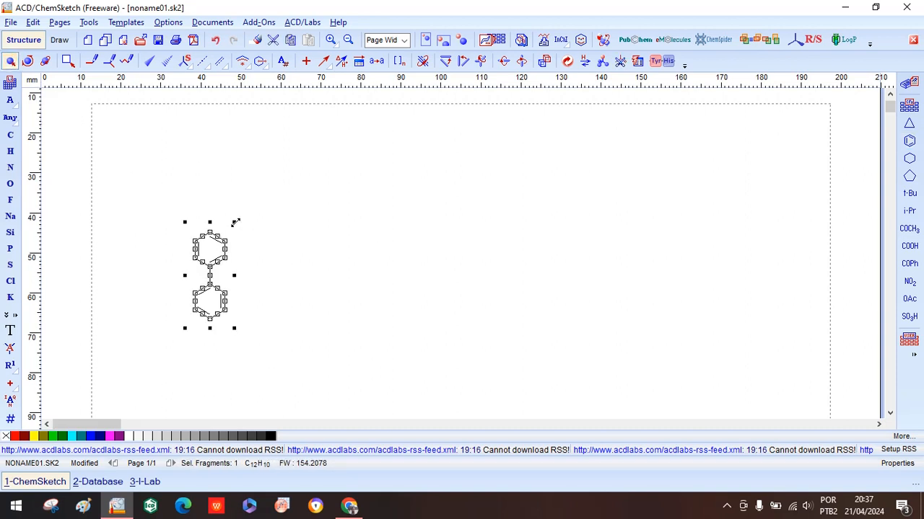
left_click_drag(234, 224, 293, 174)
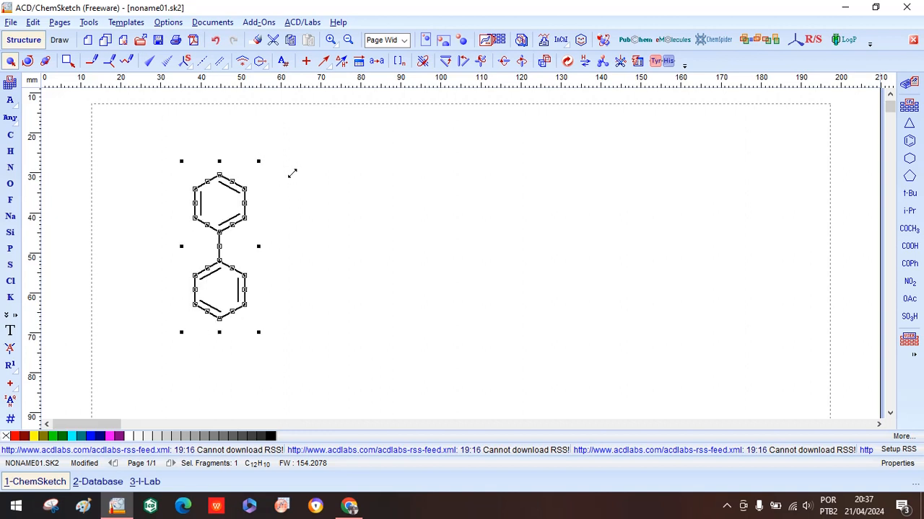
left_click(362, 294)
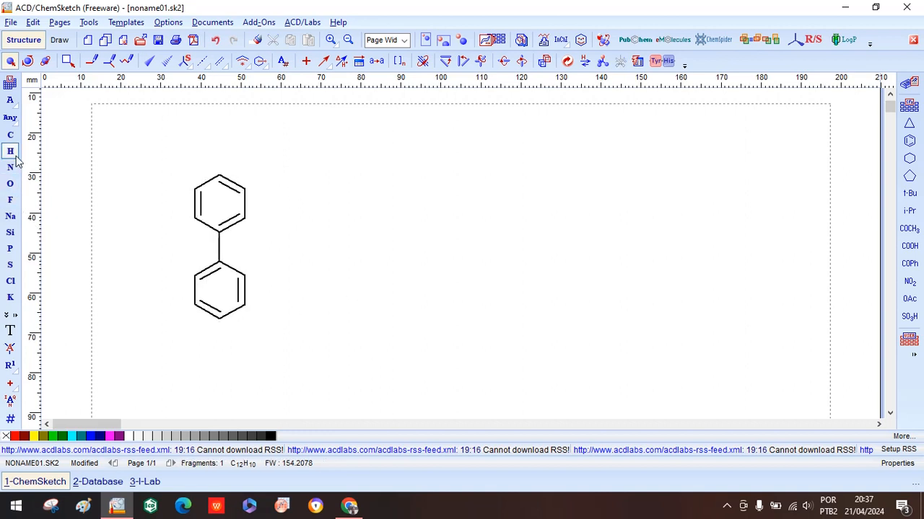
Attach a chlorine atom to each biphenyl ring at the right-hand carbon adjacent to the connecting bond
left_click(14, 205)
left_click(10, 281)
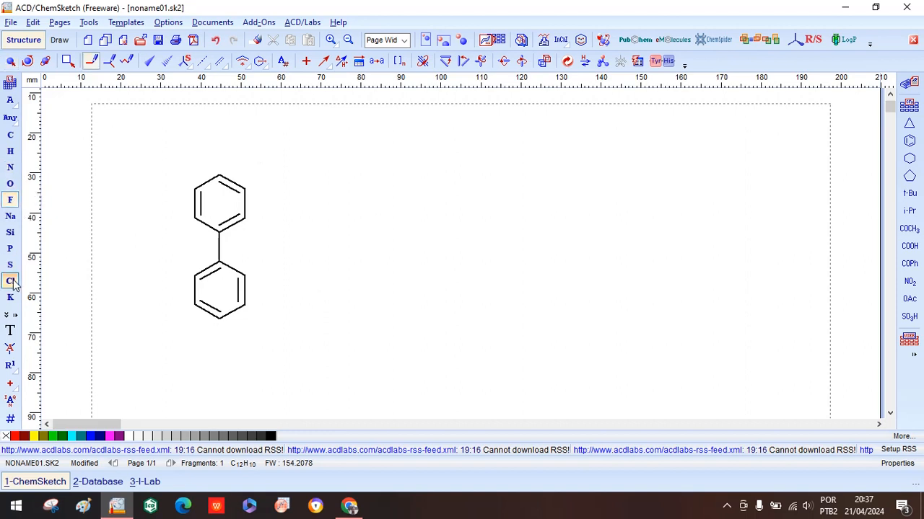
left_click(127, 60)
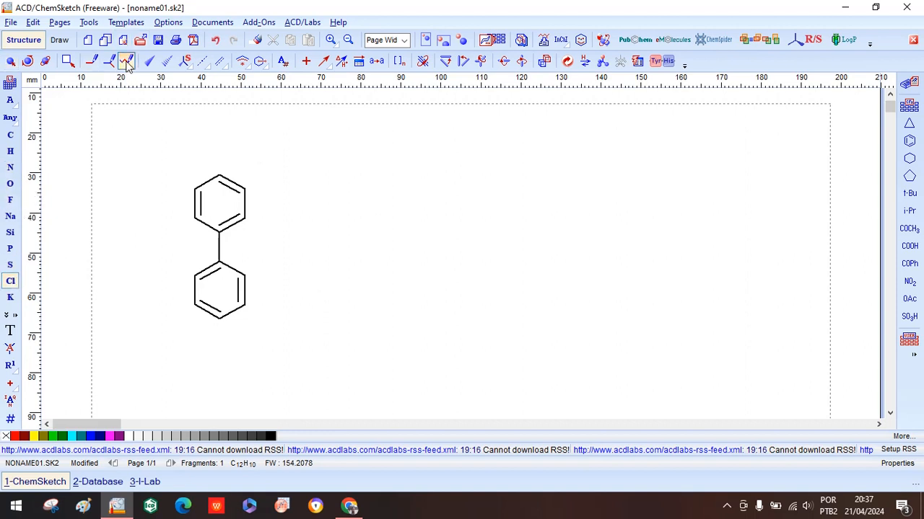
left_click(245, 216)
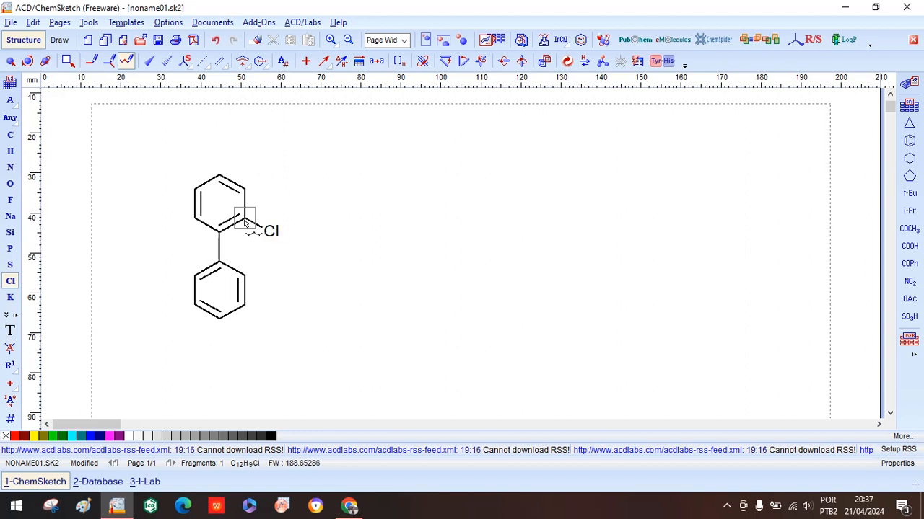
left_click(246, 278)
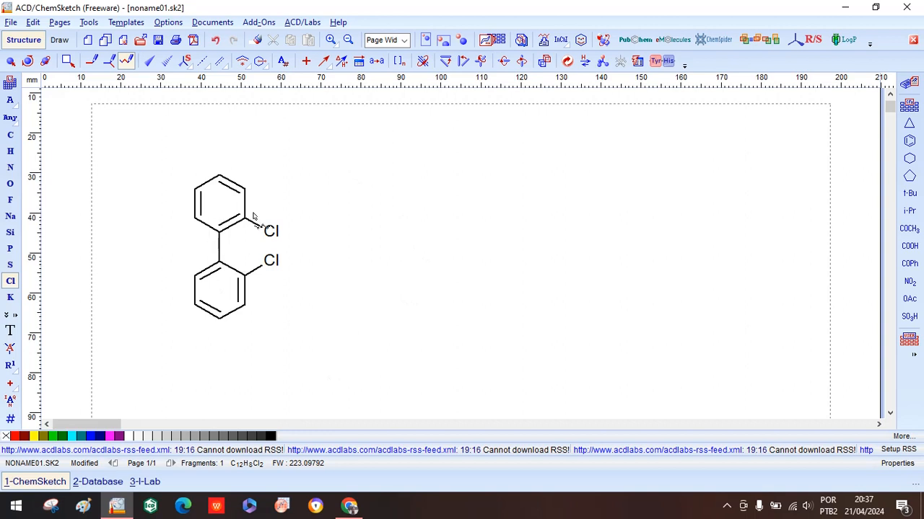
Delete both chlorine atoms from the biphenyl
left_click(257, 39)
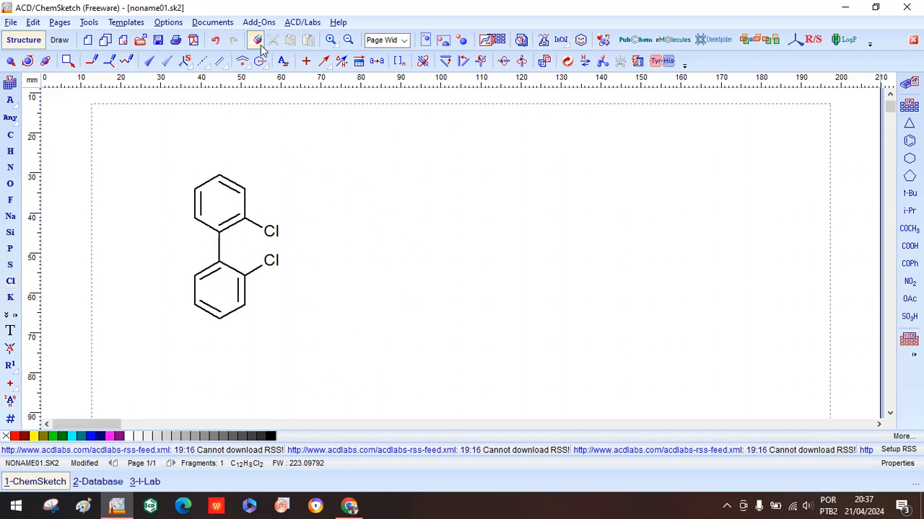
left_click(275, 231)
left_click(278, 261)
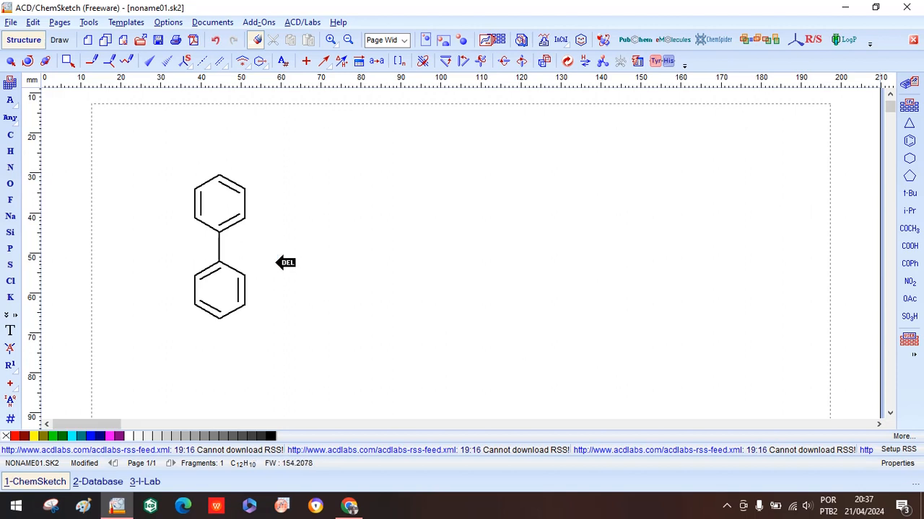
Try to attach a COOH group to each biphenyl ring at the right-hand carbon adjacent to the connecting bond
left_click(908, 247)
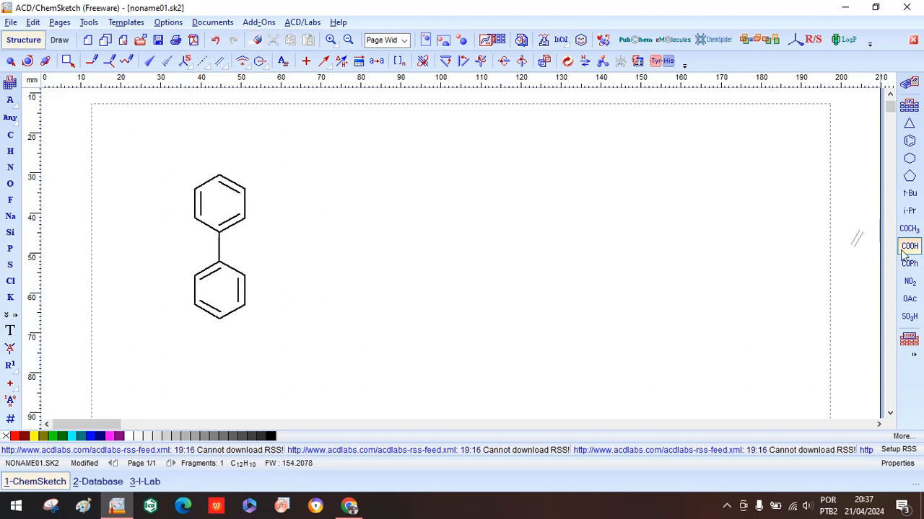
left_click(246, 221)
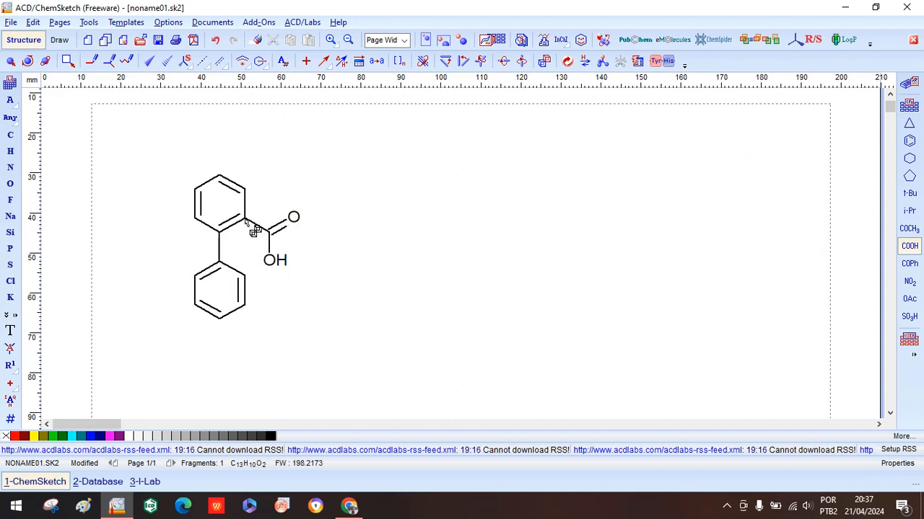
left_click(246, 276)
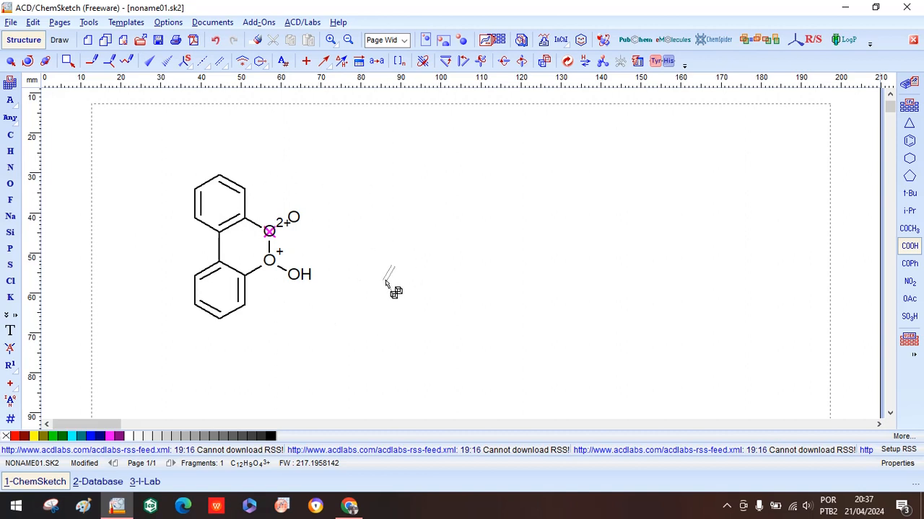
Delete all the oxygen-containing substituents from both biphenyl rings, leaving the plain biphenyl
left_click(258, 40)
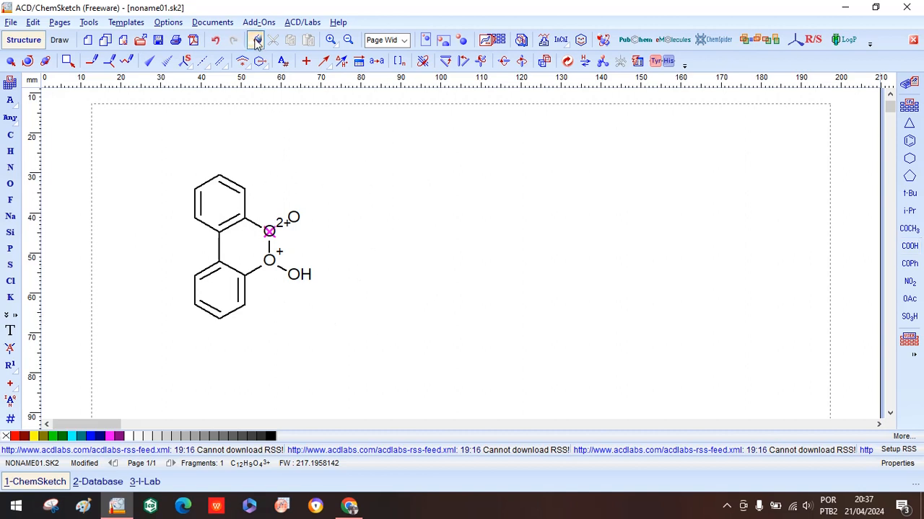
left_click(293, 217)
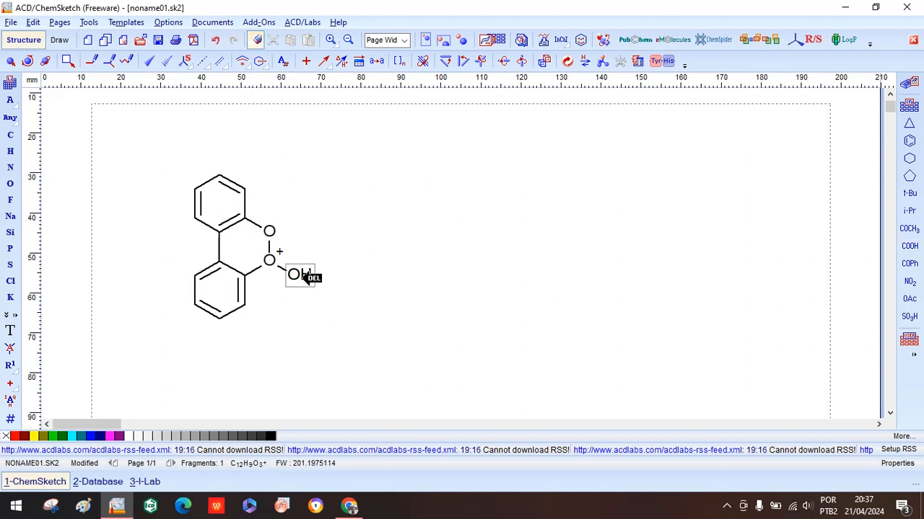
left_click(301, 273)
left_click(278, 259)
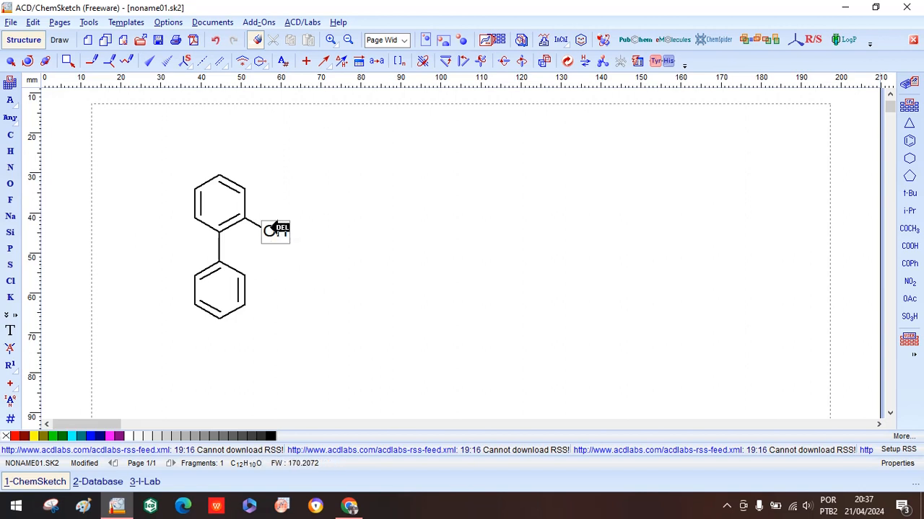
left_click(279, 229)
left_click(12, 62)
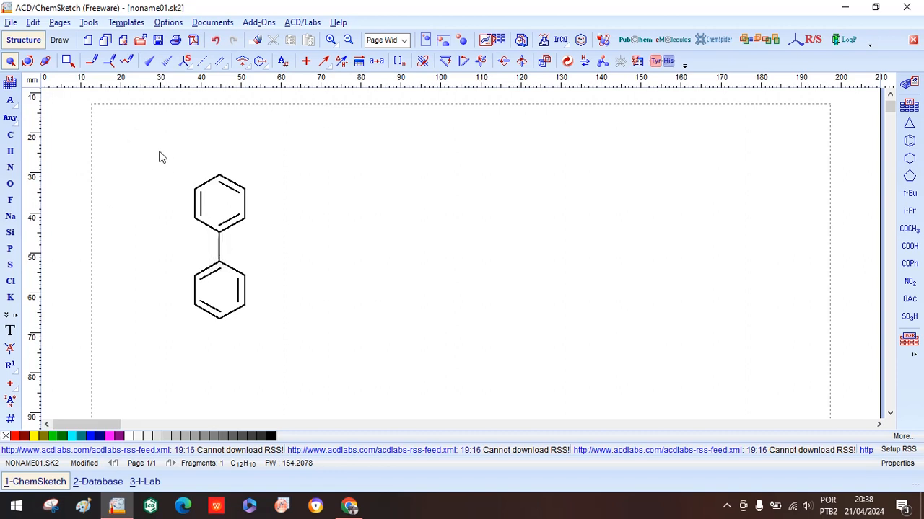
Lengthen the bond between the two biphenyl rings by moving the upper ring about 11 mm upward
left_click_drag(159, 152, 285, 249)
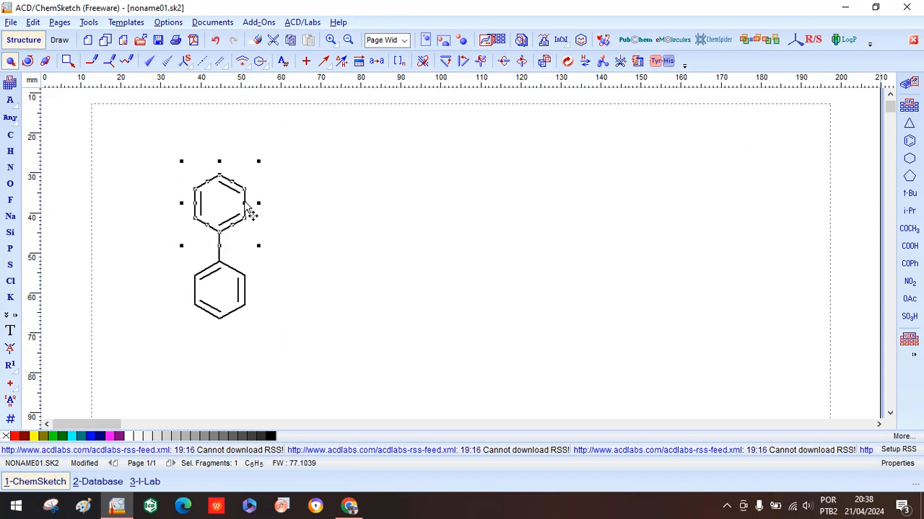
left_click_drag(249, 212, 241, 165)
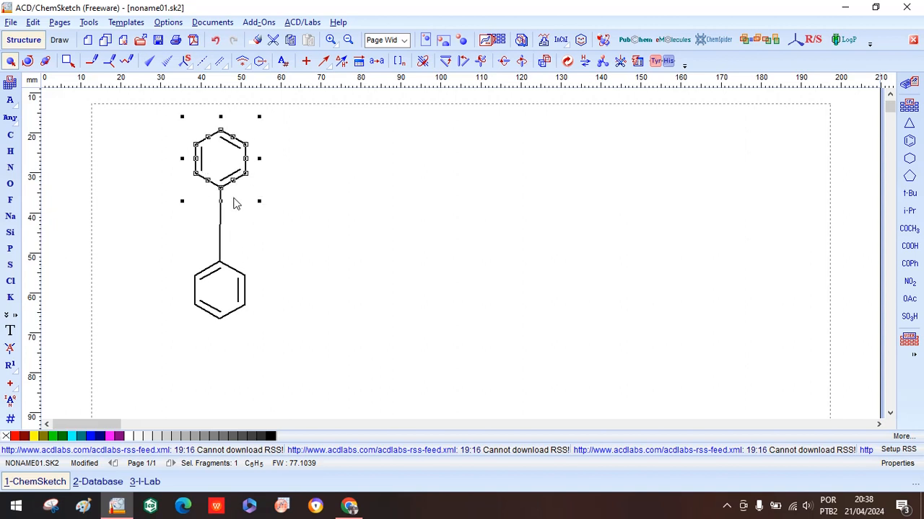
left_click(336, 261)
Attach a COOH group to each ring at the right-hand carbon adjacent to the connecting bond
left_click(912, 246)
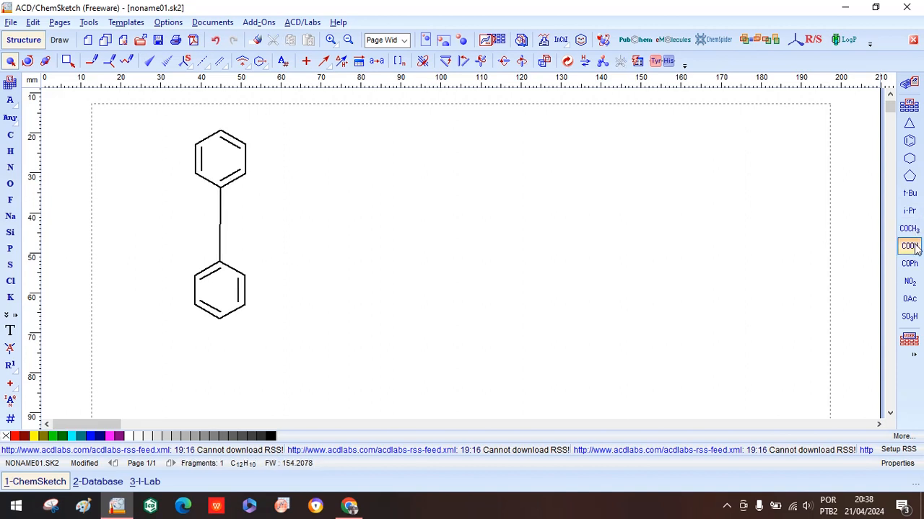
left_click(248, 179)
left_click(249, 279)
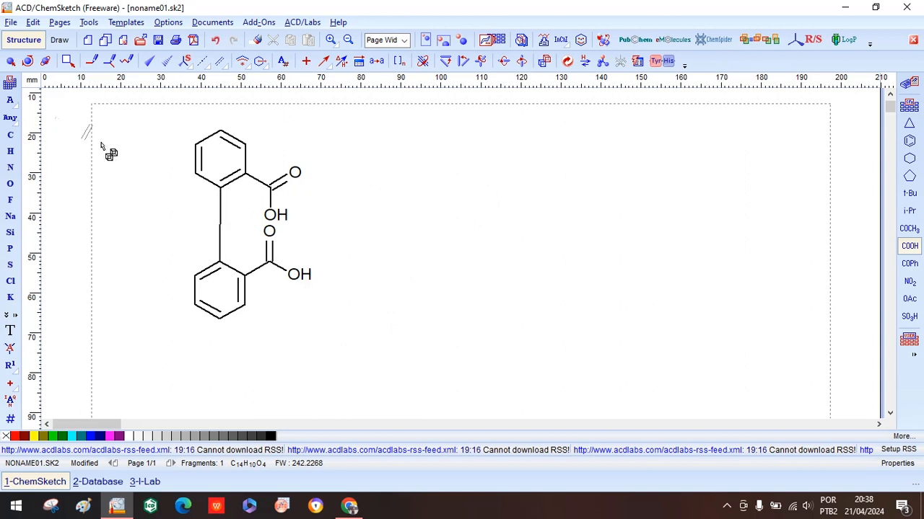
Shift the upper COOH group's double-bonded oxygen and the lower COOH group's OH slightly away from the rings
left_click(11, 61)
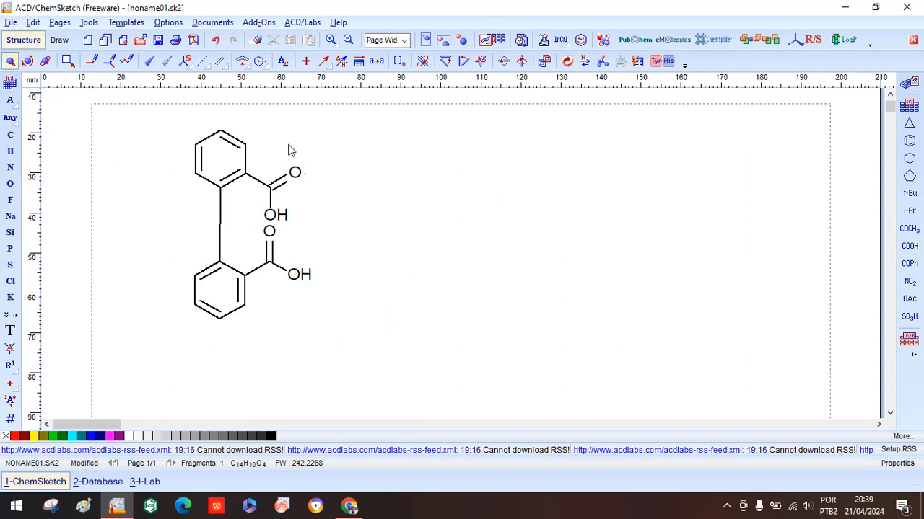
left_click(296, 174)
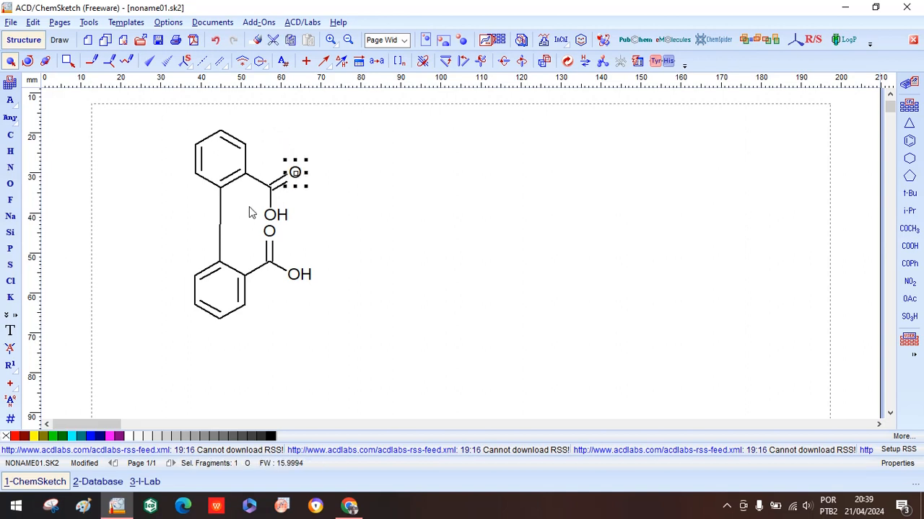
mouse_move(295, 174)
left_mouse_down()
mouse_move(323, 160)
mouse_move(305, 165)
mouse_move(303, 186)
mouse_move(330, 199)
mouse_move(277, 141)
mouse_move(310, 184)
left_mouse_up()
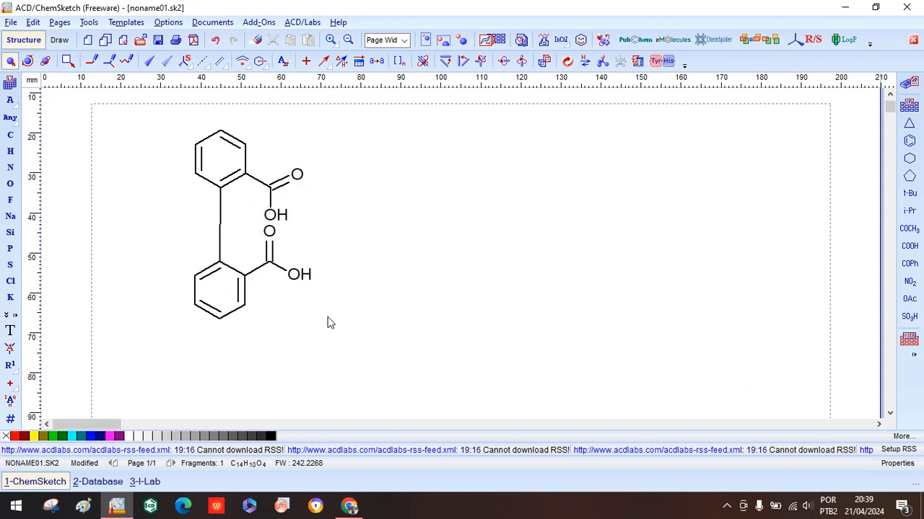
left_click(294, 279)
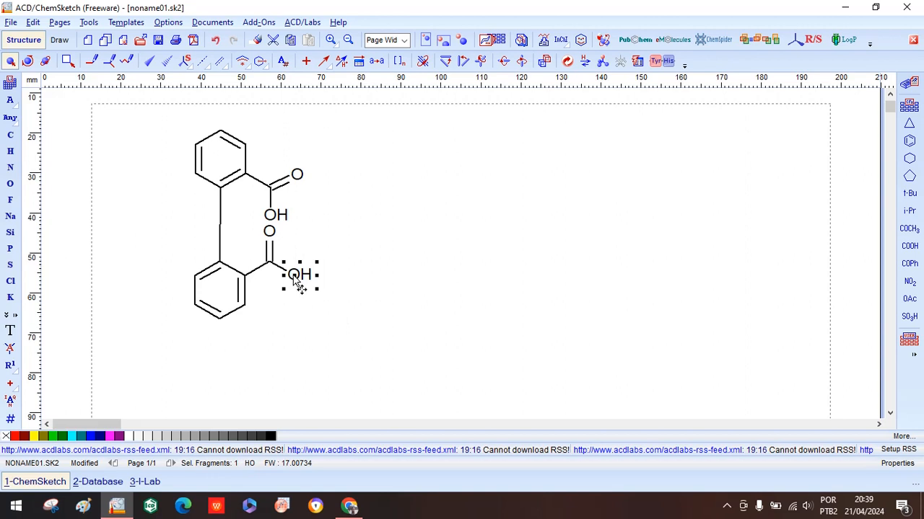
mouse_move(293, 278)
left_mouse_down()
mouse_move(280, 287)
mouse_move(326, 240)
mouse_move(328, 289)
mouse_move(293, 297)
mouse_move(293, 280)
left_mouse_up()
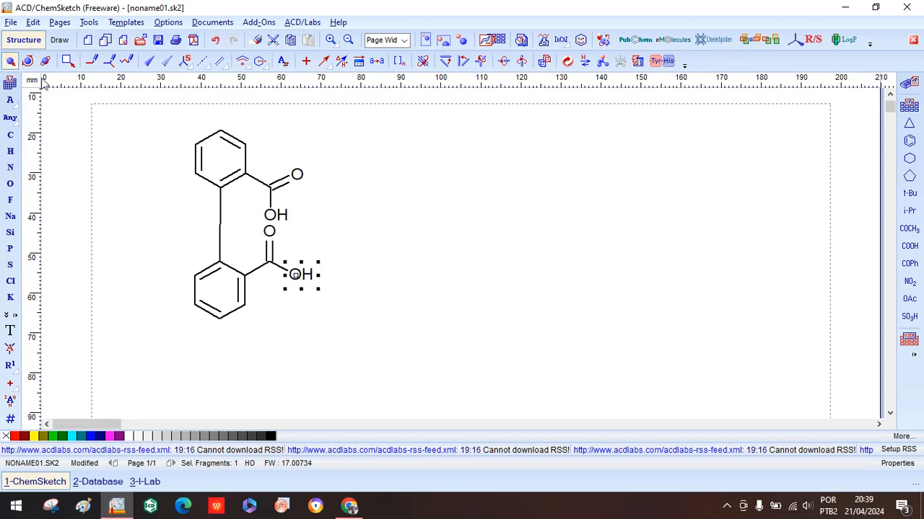
Delete the whole biphenyl structure together with both COOH groups
left_click_drag(158, 119, 363, 345)
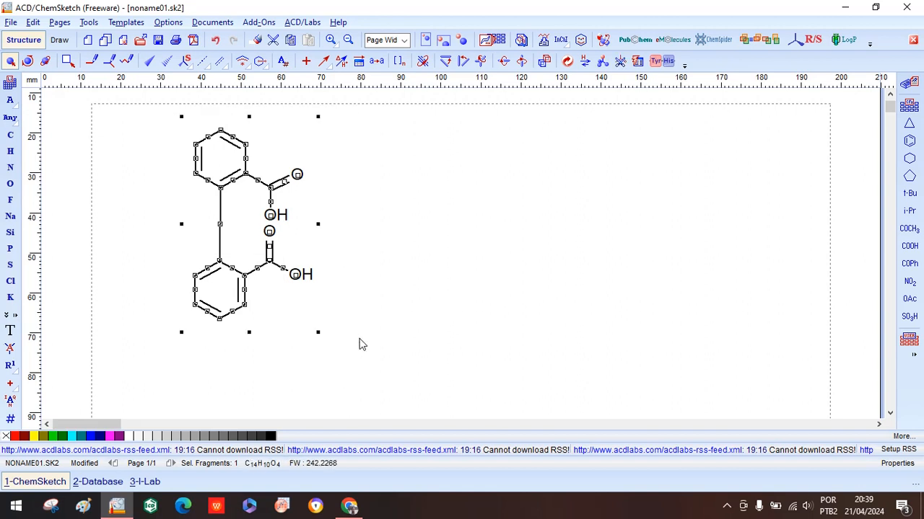
key("Delete")
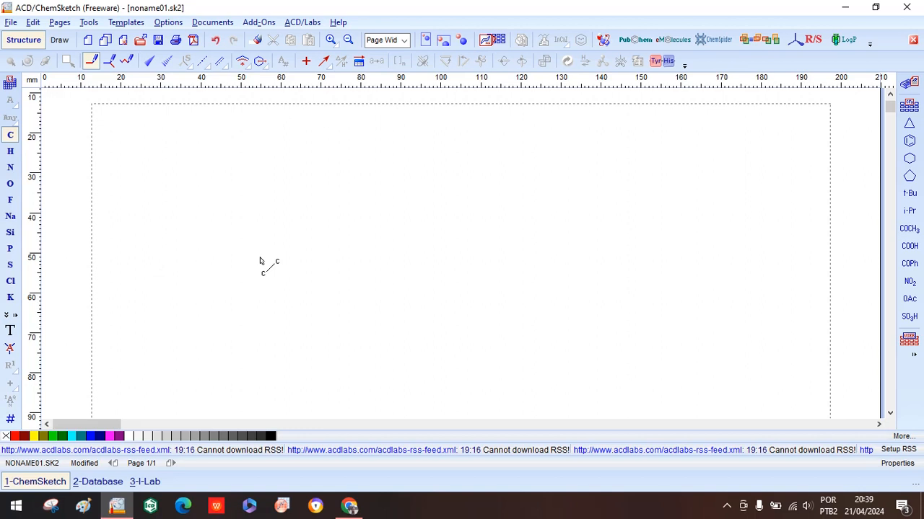
Add a text box in the upper-left area of the empty page with the text "Benzeno"
left_click(9, 331)
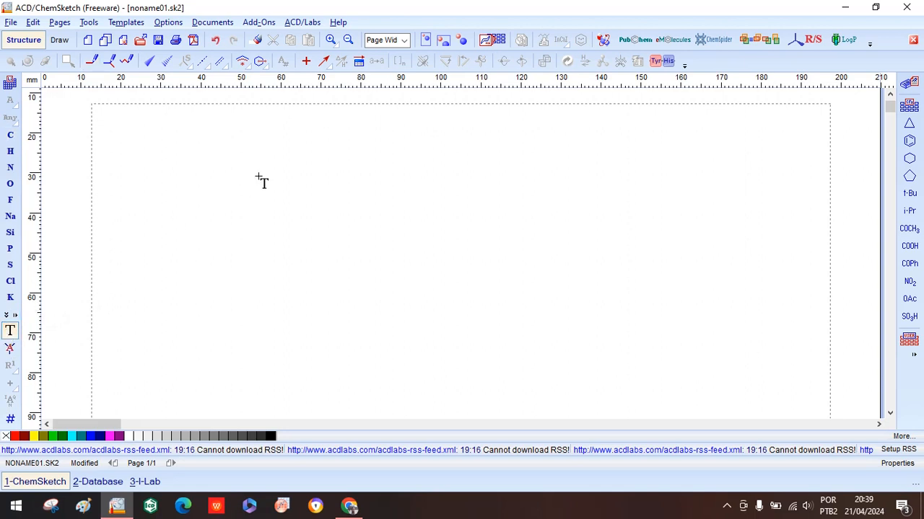
left_click(254, 223)
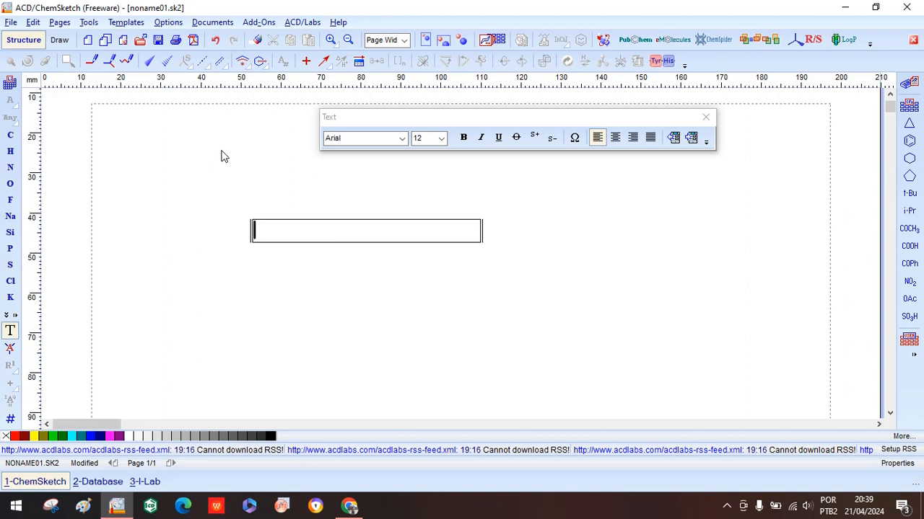
type("Benzeno")
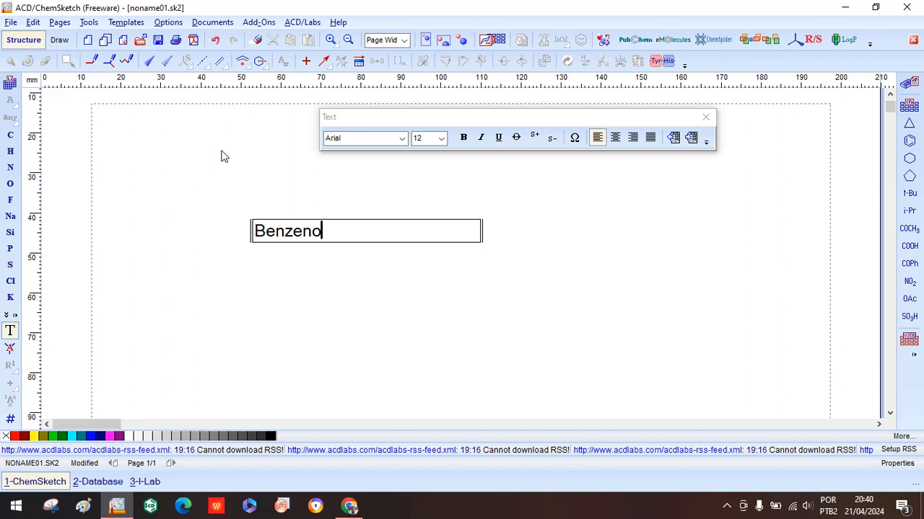
Change the font of the whole word Benzeno to Tahoma and finally to Times New Roman
key("shift+Left")
key("shift+Left")
key("shift+Left")
key("shift+Left")
key("shift+Left")
key("shift+Left")
key("shift+Left")
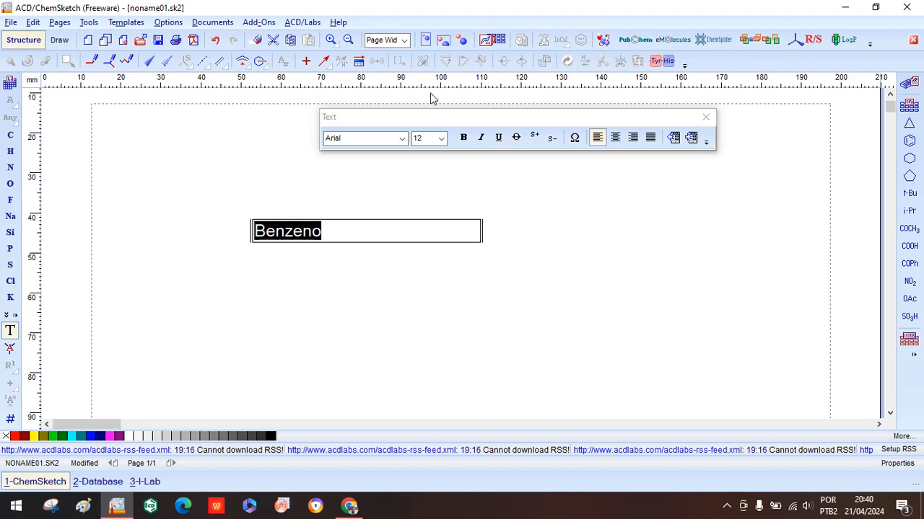
left_click(402, 137)
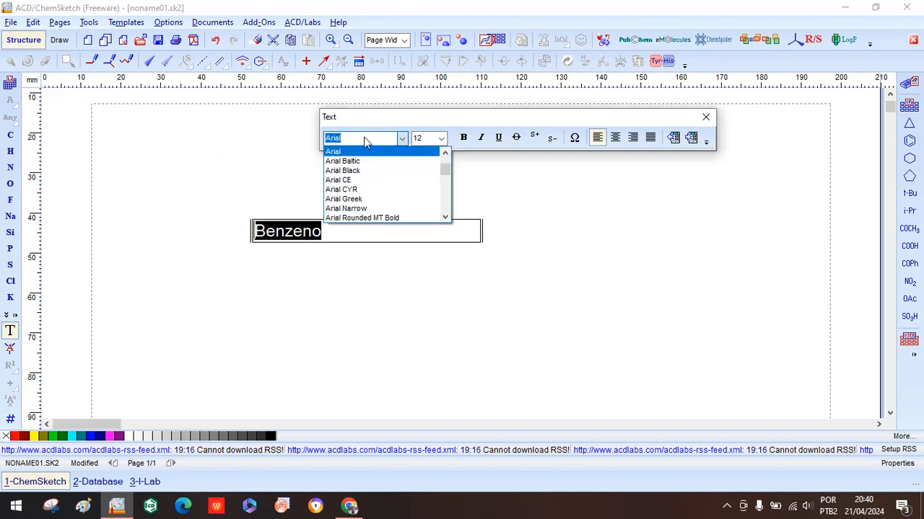
type("t")
key("Return")
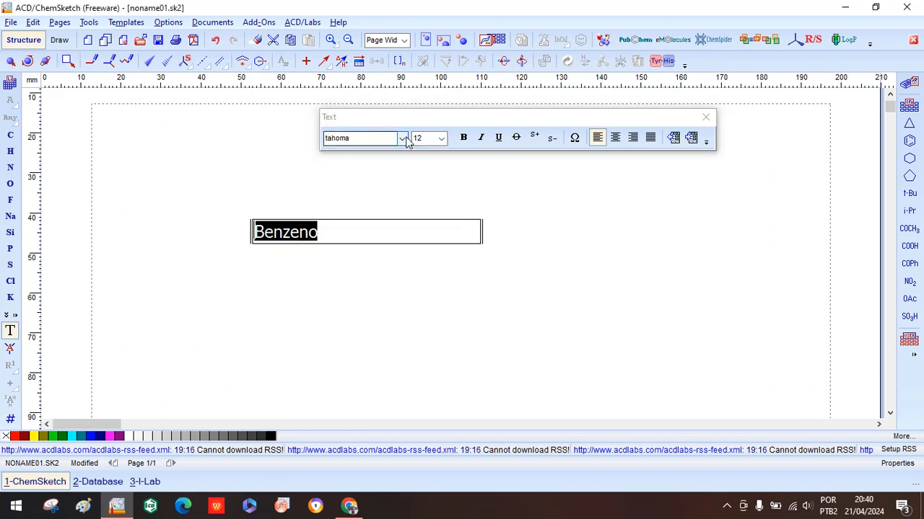
left_click(400, 138)
left_click(355, 170)
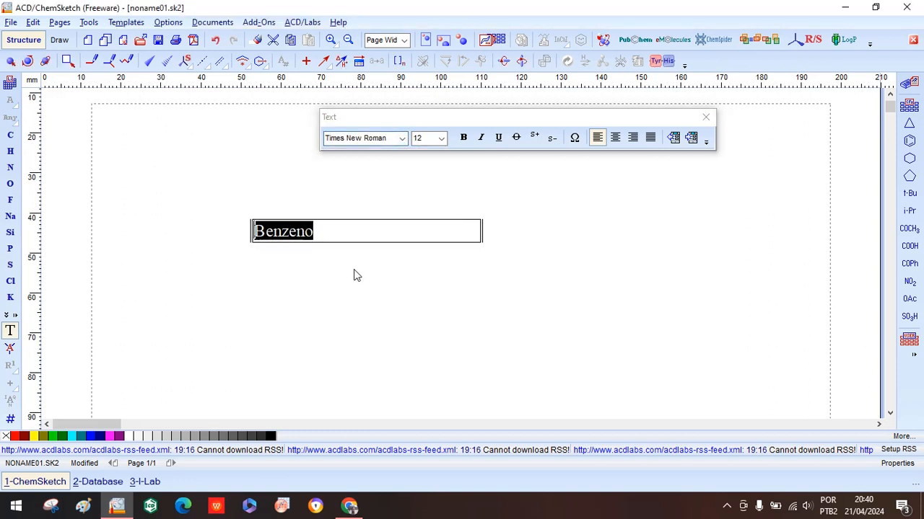
Make the whole word Benzeno bold and italic, leaving its font size at 12
left_click(334, 235)
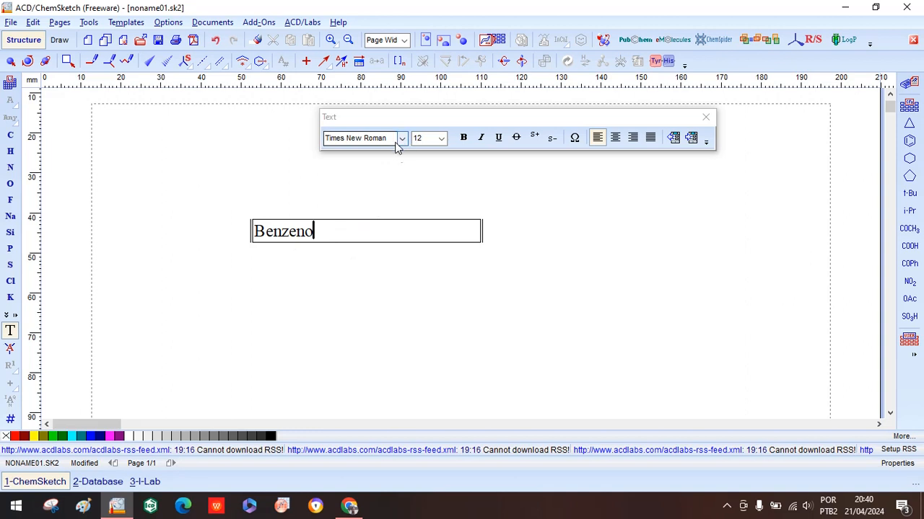
left_click(442, 140)
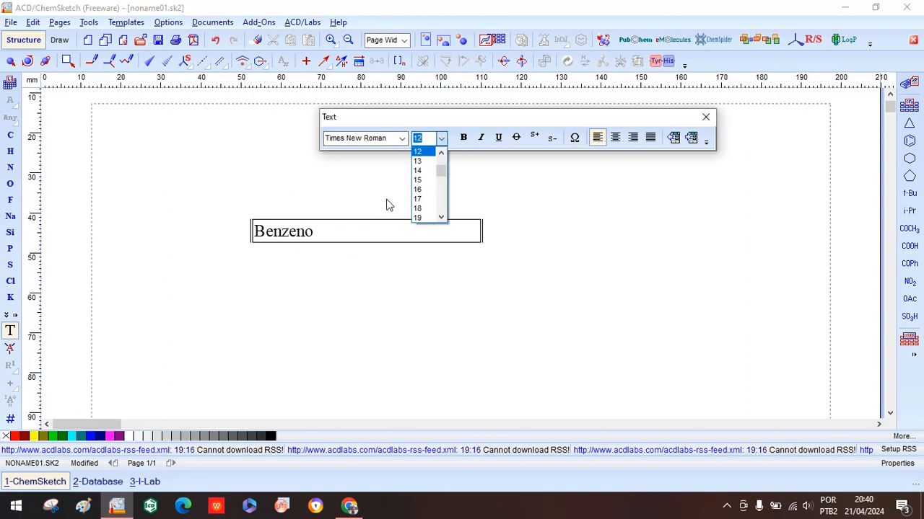
left_click(334, 239)
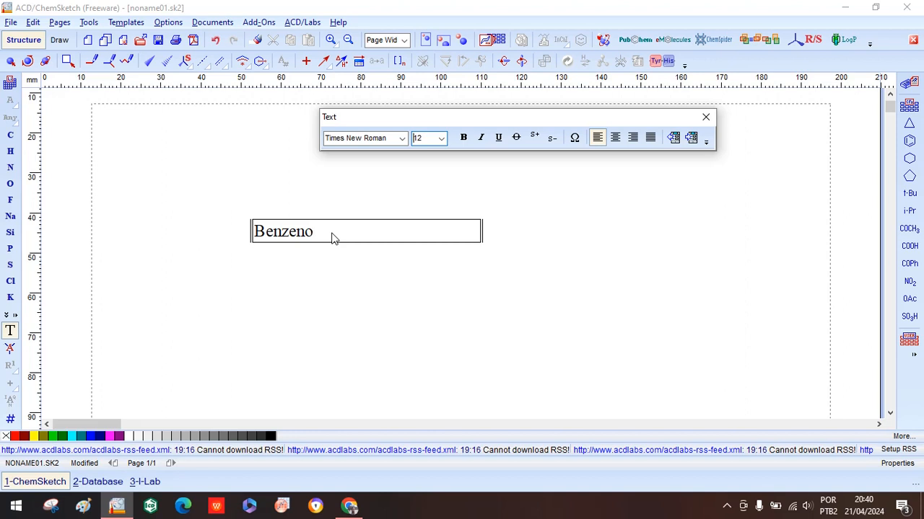
left_click_drag(315, 232, 237, 231)
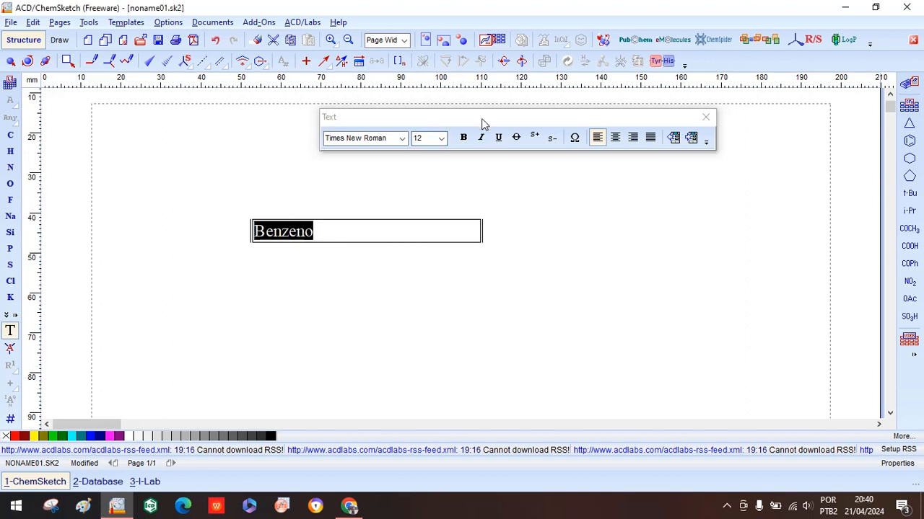
left_click(463, 138)
left_click(480, 138)
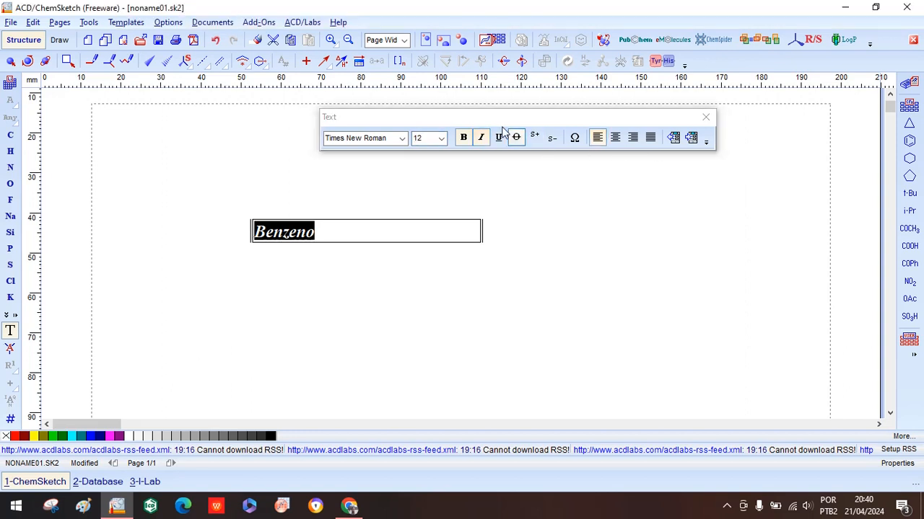
left_click(349, 232)
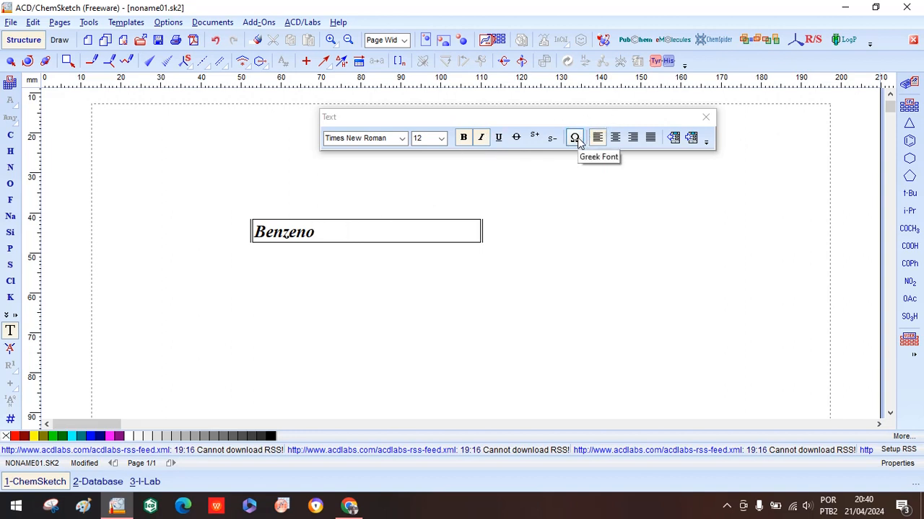
Erase the word Benzeno from the text box
key("BackSpace")
key("BackSpace")
key("BackSpace")
key("BackSpace")
key("BackSpace")
key("BackSpace")
key("BackSpace")
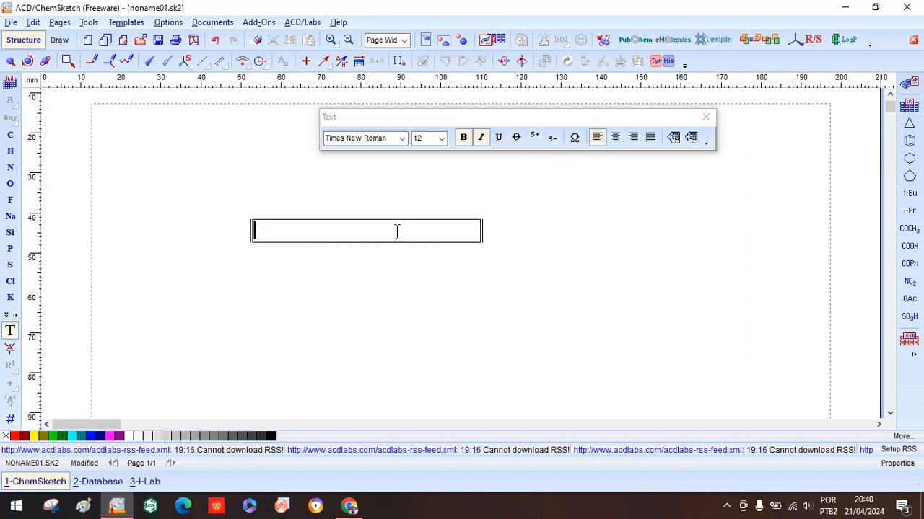
Enter the formula "H2O" in the text box and format the 2 as a subscript
type("H2O")
key("shift+Left")
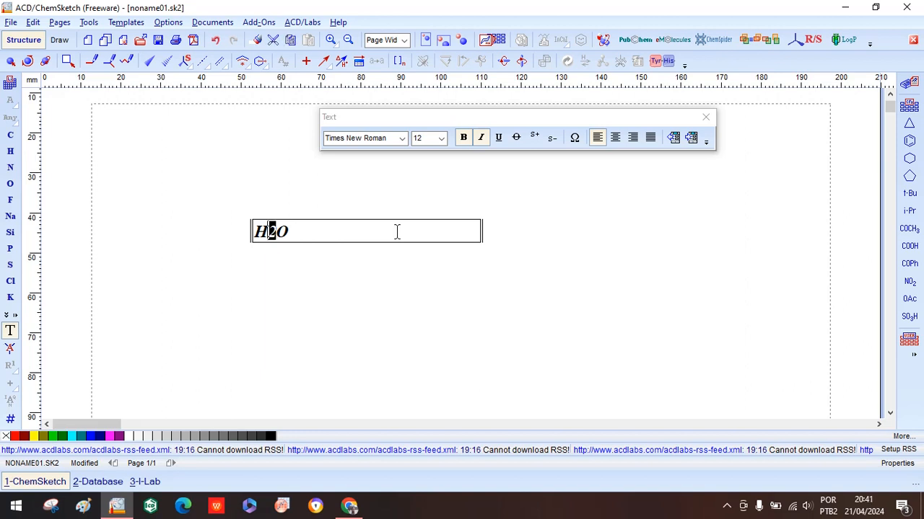
left_click(552, 140)
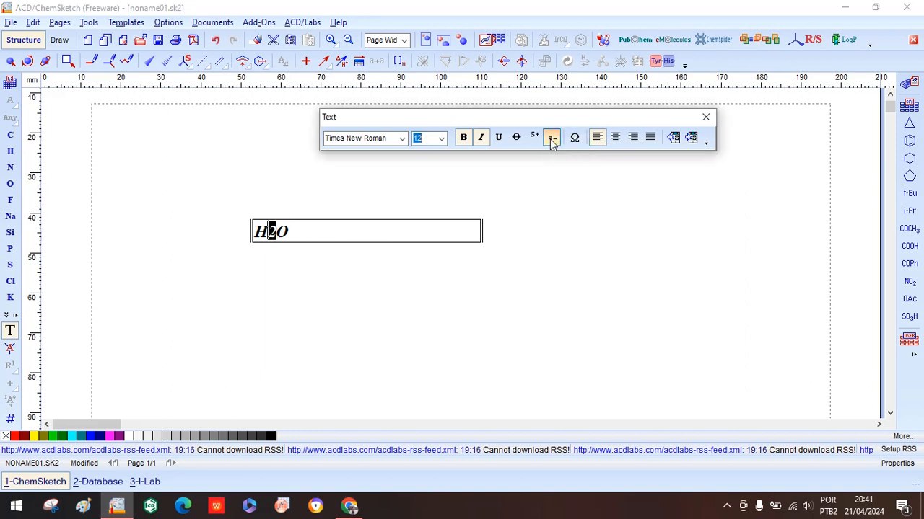
left_click(320, 238)
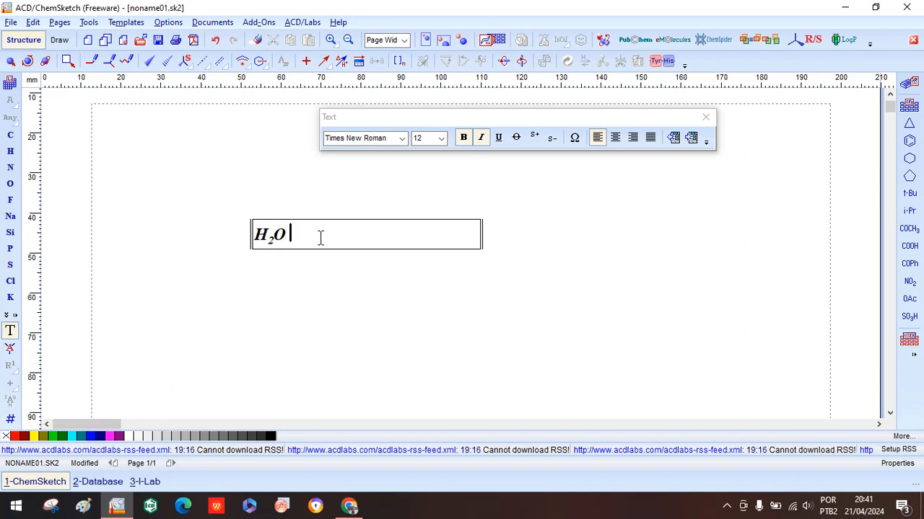
Remove the italic formatting from the whole water formula, keeping it bold
key("shift+Left")
key("shift+Left")
key("shift+Left")
left_click(415, 142)
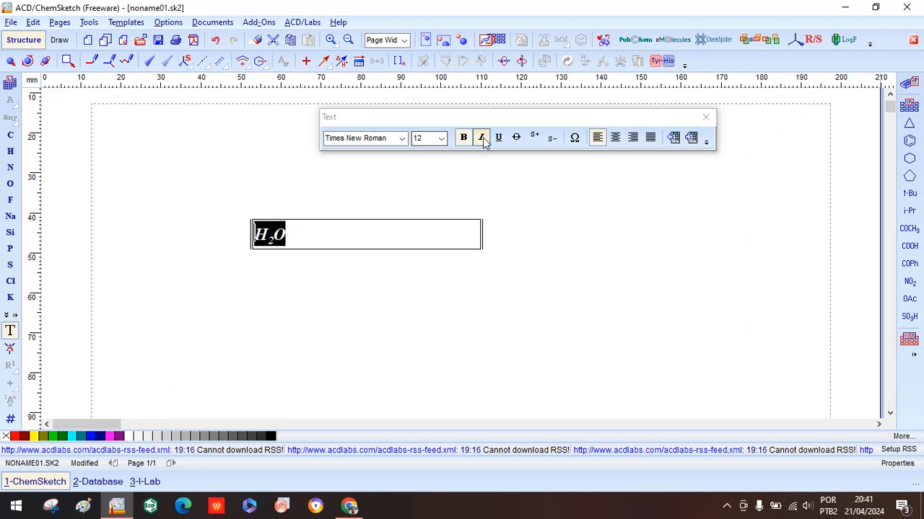
left_click(481, 140)
left_click(334, 241)
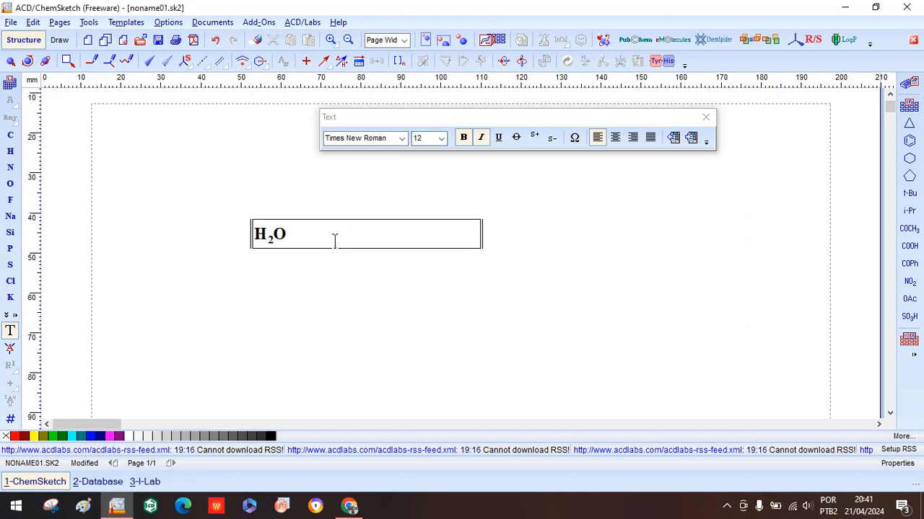
Erase the water formula from the text box
key("BackSpace")
key("BackSpace")
key("BackSpace")
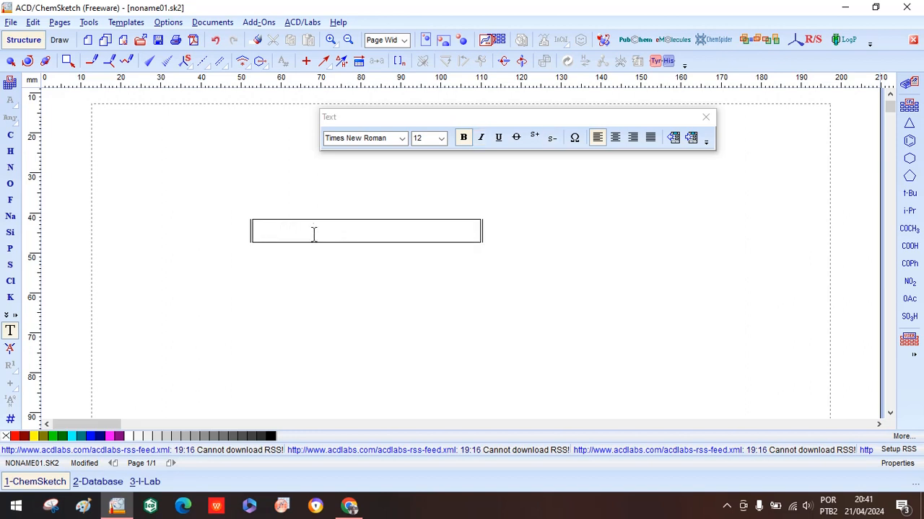
Switch the text box to the Greek font and enter alpha, beta, lowercase gamma and capital gamma, trying a capital alpha too
left_click(574, 138)
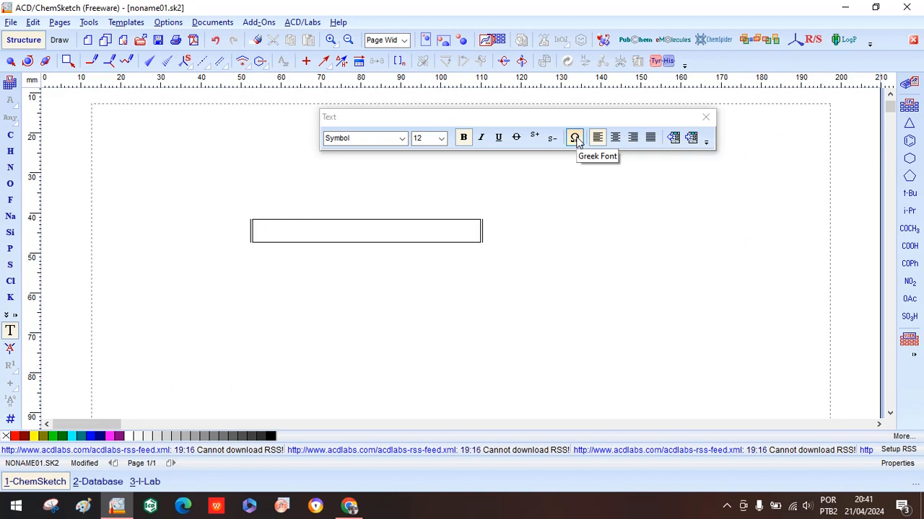
type("a")
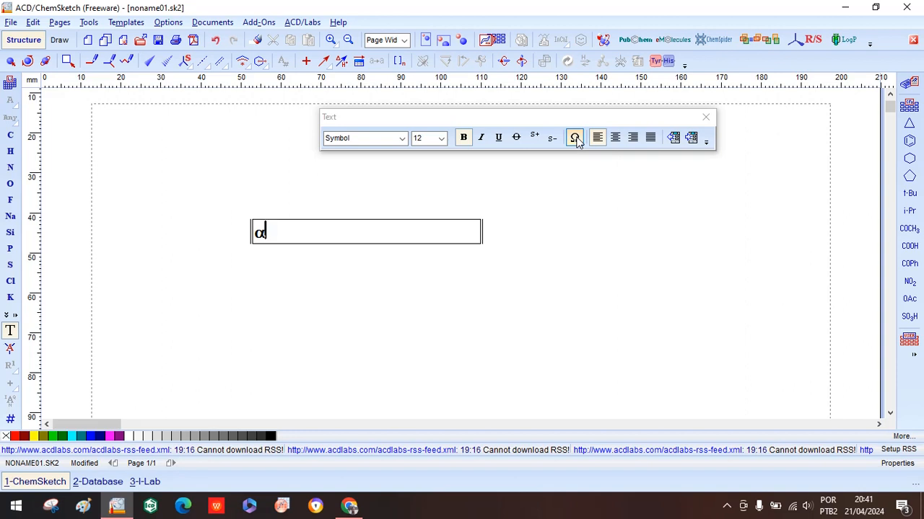
type("A")
key("BackSpace")
type("bgG")
Erase all the Greek letters from the text box
key("BackSpace")
key("BackSpace")
key("BackSpace")
key("BackSpace")
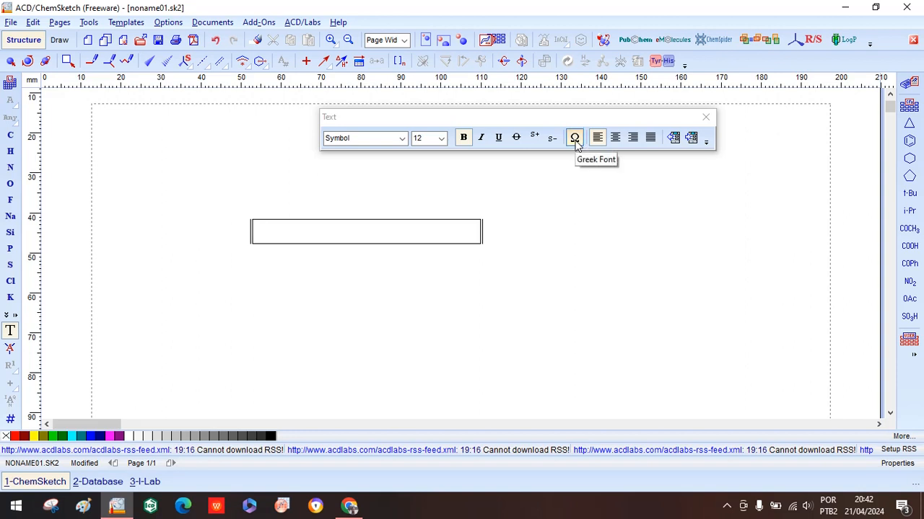
left_click(575, 140)
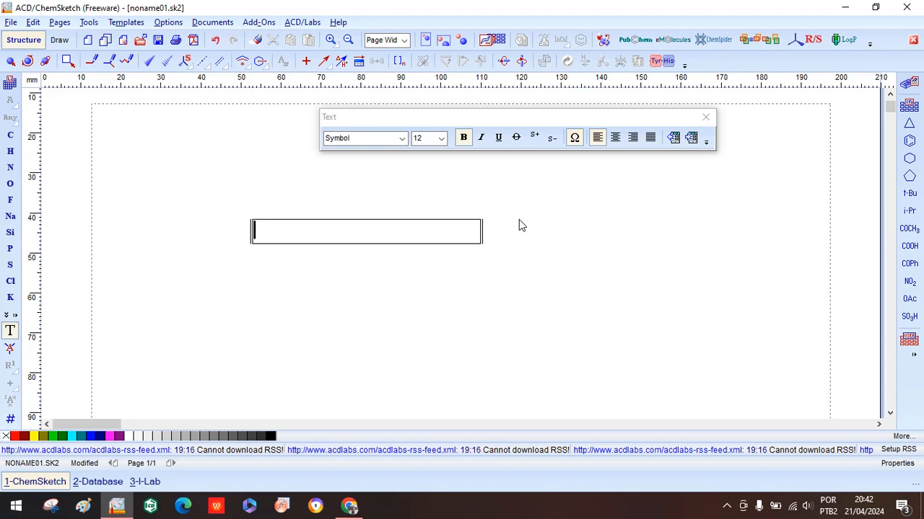
Enter the Greek letters alpha, lowercase delta, capital delta, lowercase eta and capital eta in the text box
type("a")
type("d")
type("D")
type("h")
type("H")
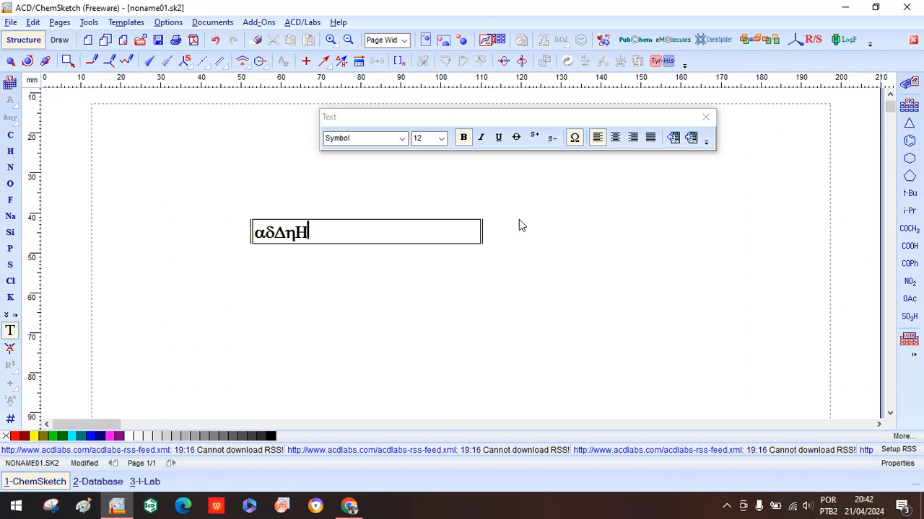
Erase the Greek letters from the text box, leave it empty and close the text formatting window
key("BackSpace")
key("BackSpace")
key("BackSpace")
key("BackSpace")
key("BackSpace")
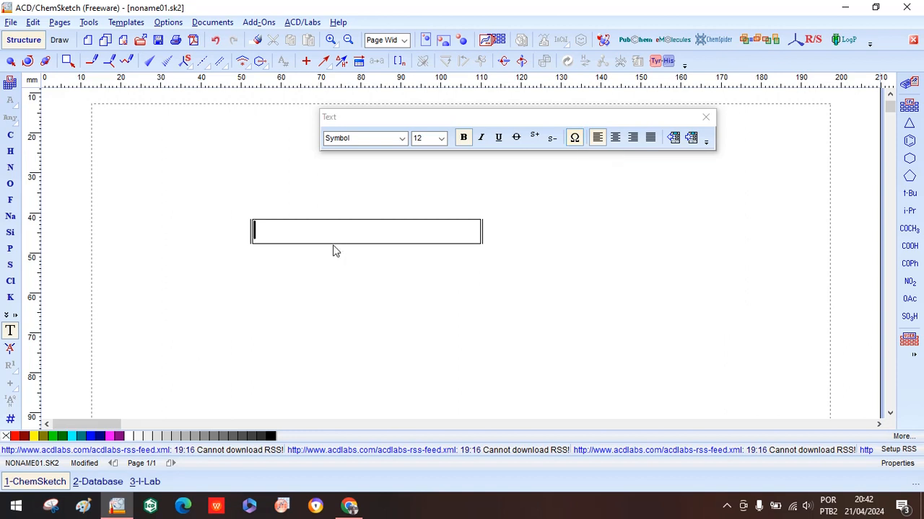
left_click(293, 305)
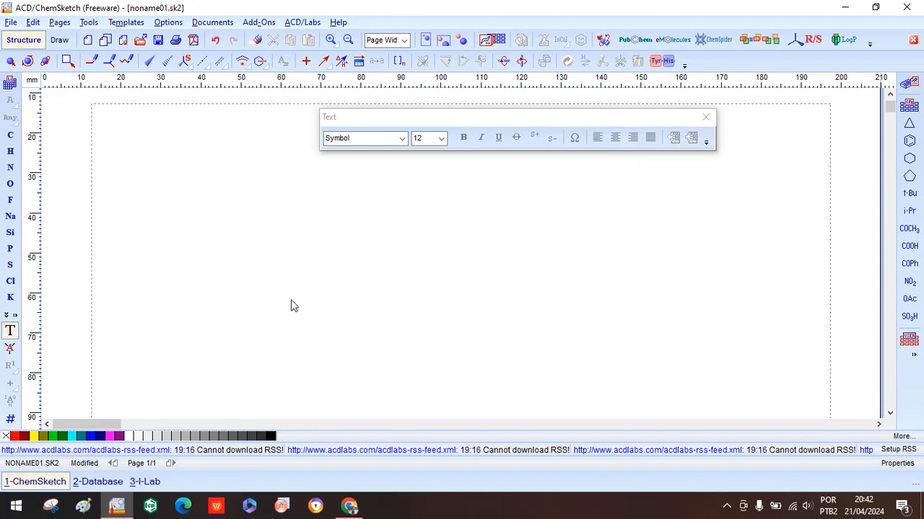
left_click(706, 117)
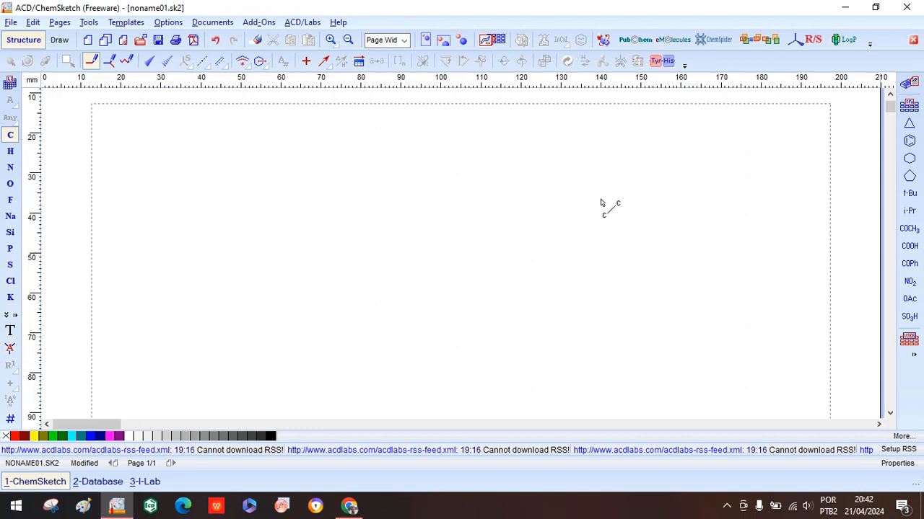
Place a cyclohexane ring on the empty page and enlarge it proportionally to about 18 mm wide
left_click(909, 158)
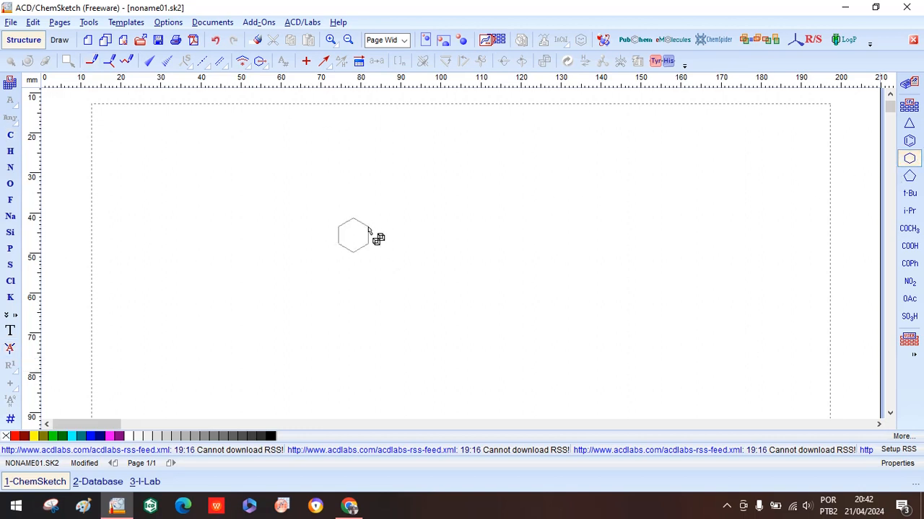
left_click(368, 230)
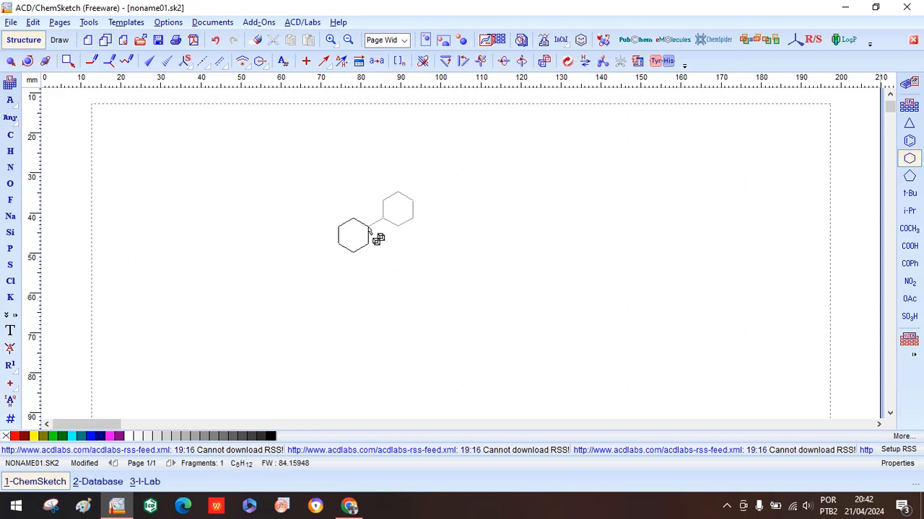
left_click(10, 61)
left_click_drag(324, 196, 399, 302)
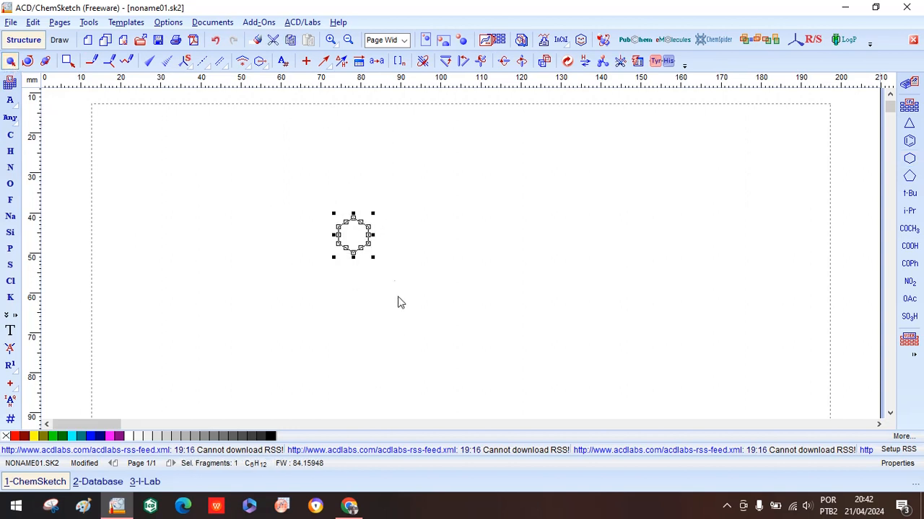
left_click_drag(373, 257, 426, 310)
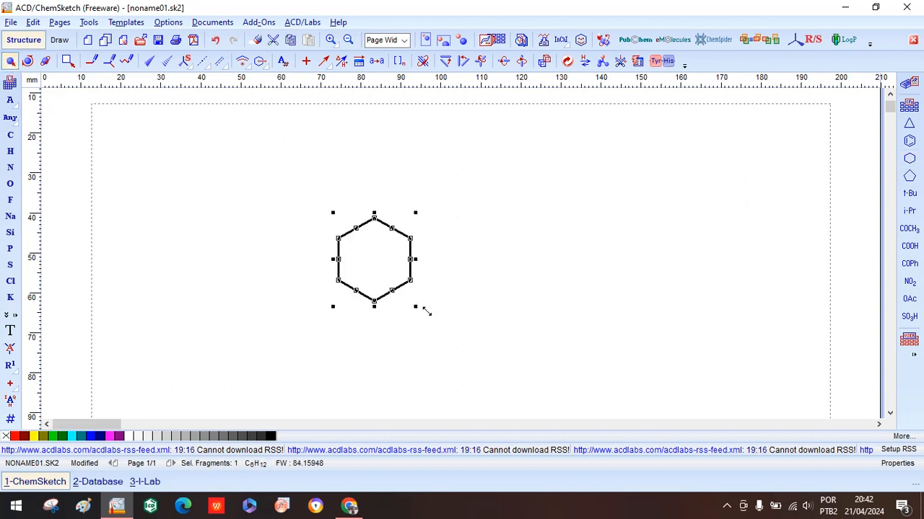
left_click(178, 238)
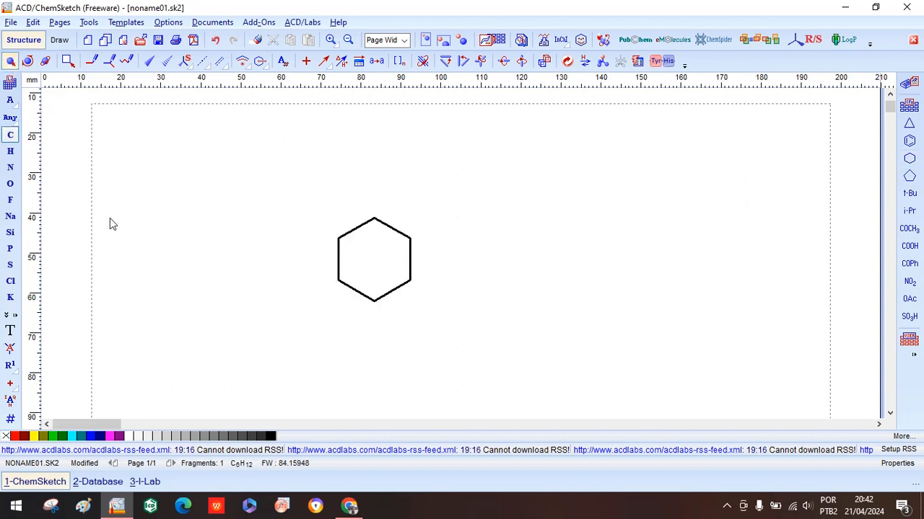
Add a single-bonded carbon branch to the ring's upper-right vertex with the continuous drawing tool
left_click(11, 135)
left_click(127, 60)
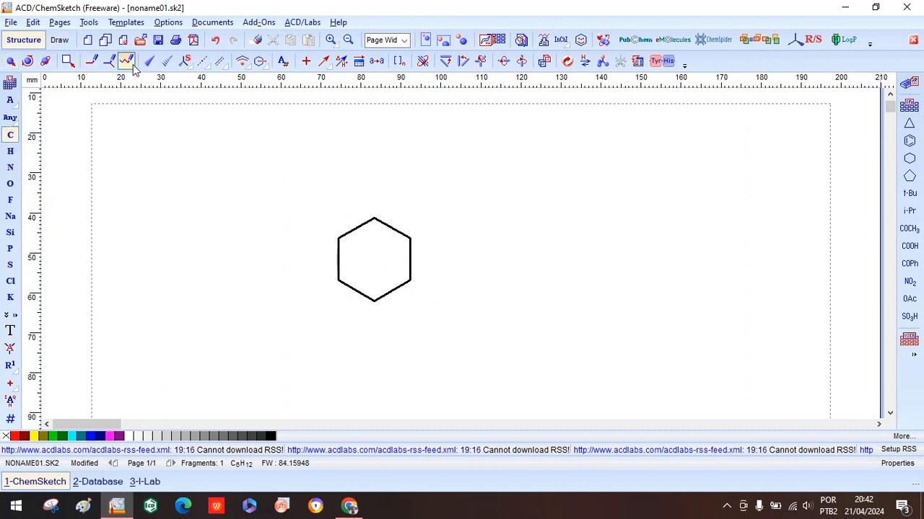
left_click(411, 239)
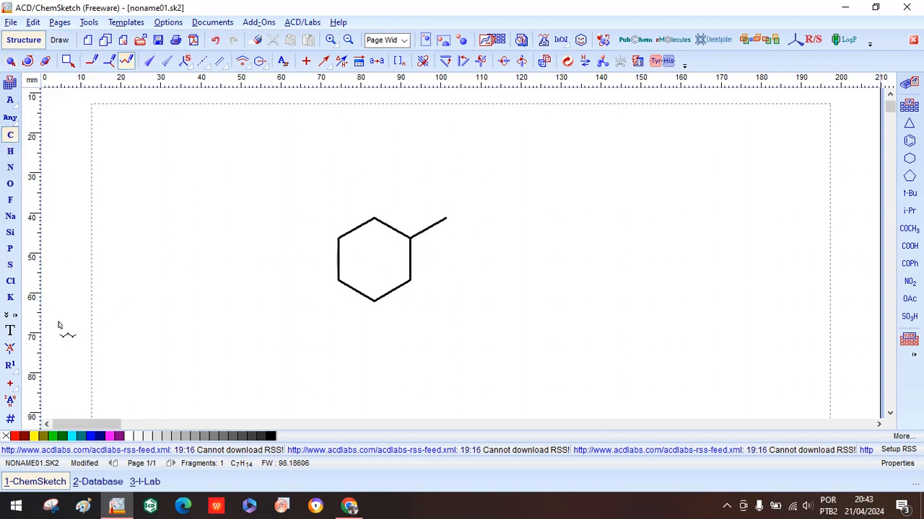
Label the end of the ring's branch with the standard t-Bu group using the atom label editor
left_click(10, 350)
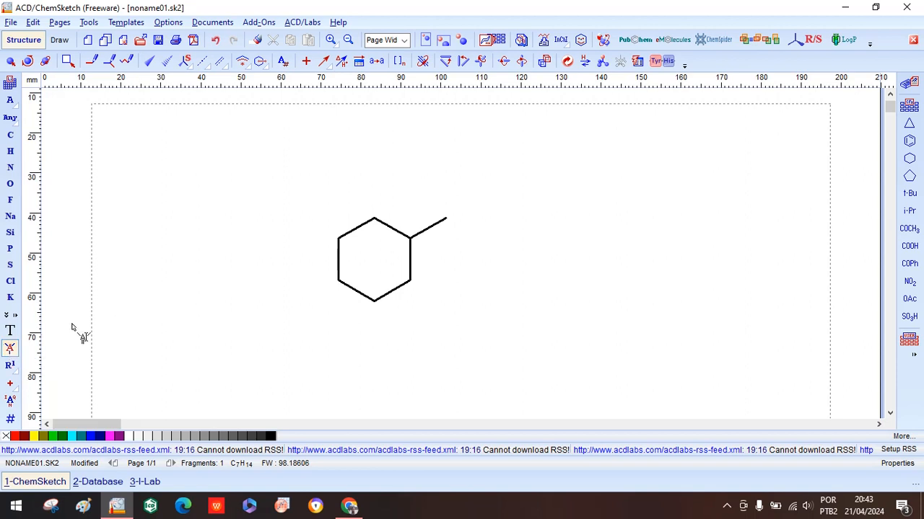
left_click(10, 63)
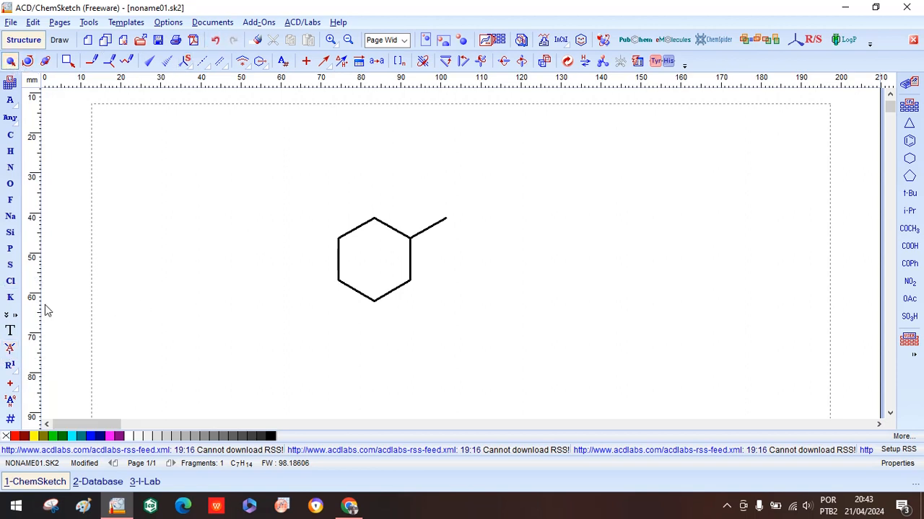
left_click(11, 350)
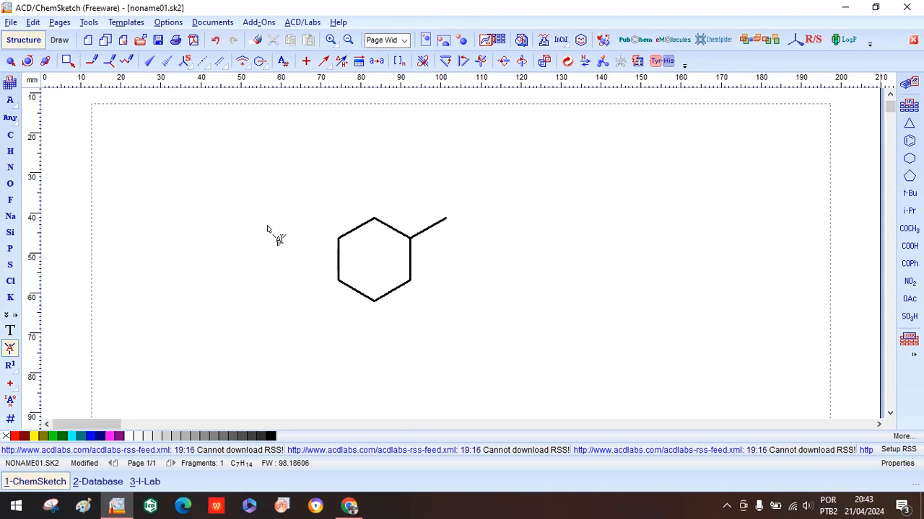
left_click(457, 232)
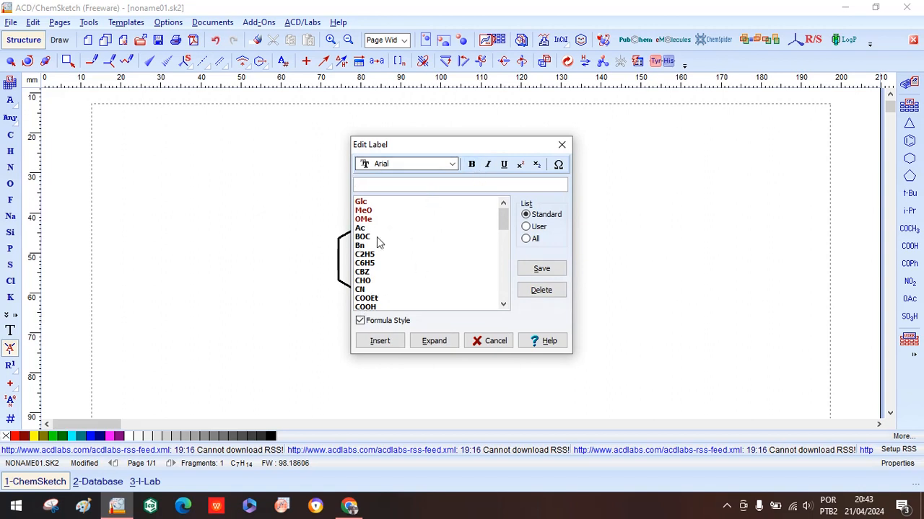
left_click_drag(504, 221, 505, 295)
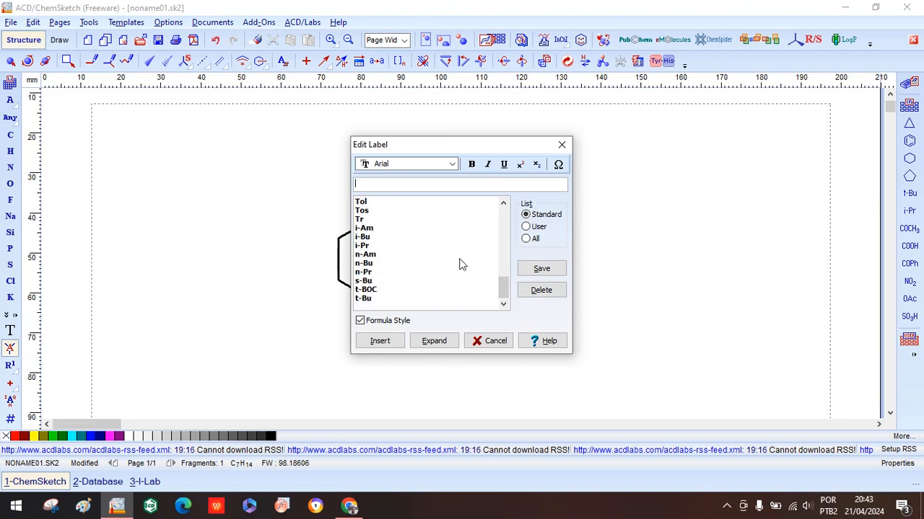
left_click(364, 298)
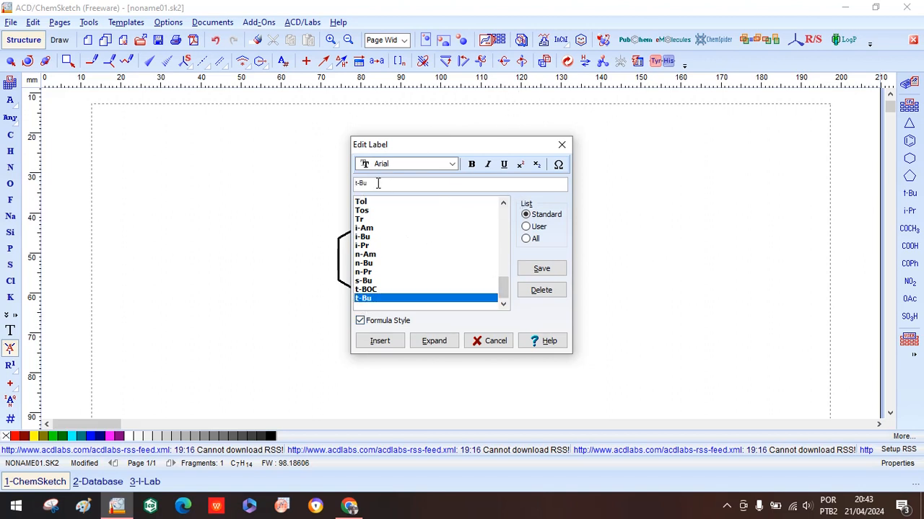
left_click(381, 341)
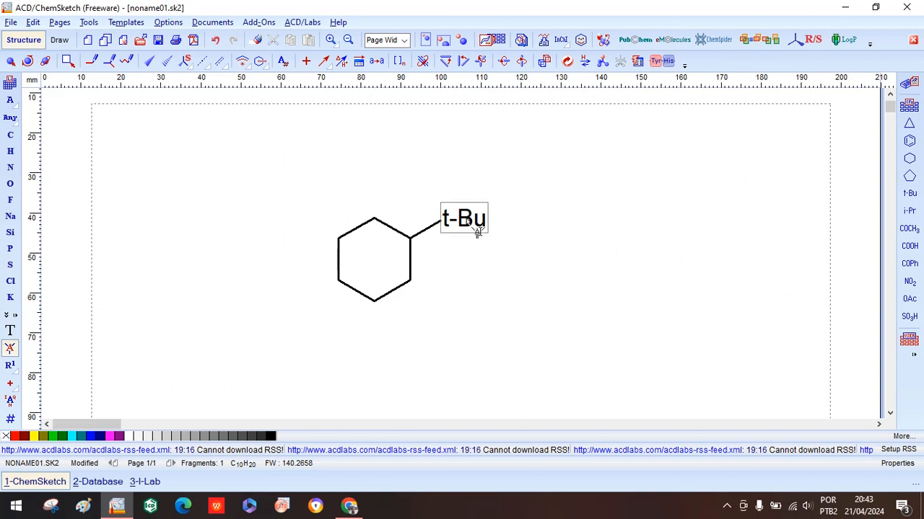
Replace the t-Bu label on the ring's branch with the standard Ph group
left_click(8, 349)
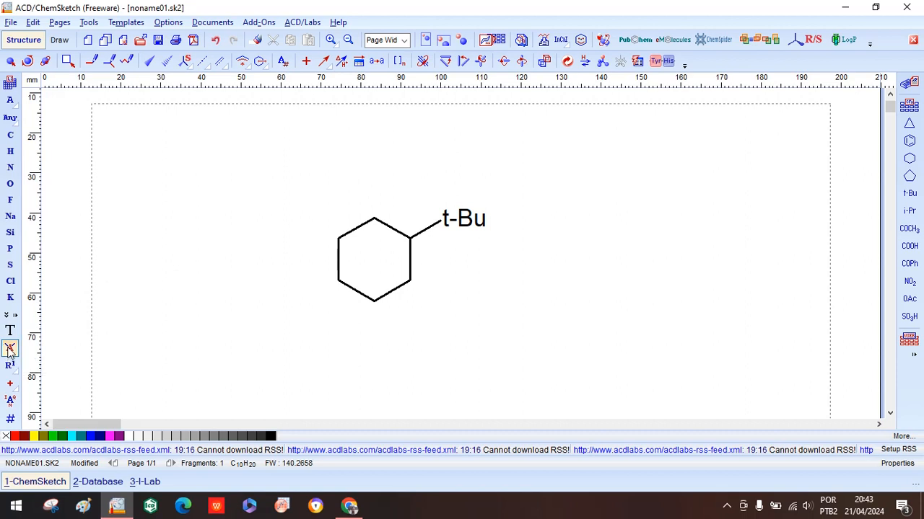
left_click(477, 231)
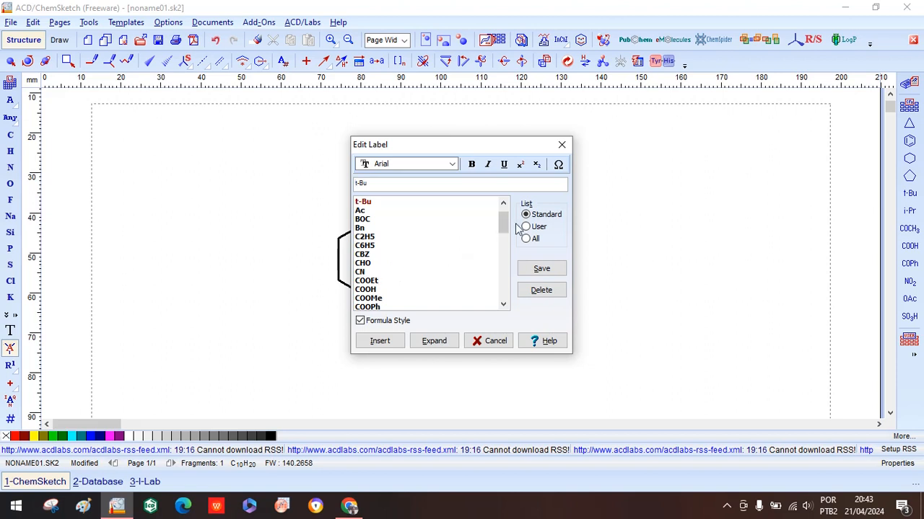
left_click_drag(503, 228, 503, 268)
left_click(364, 238)
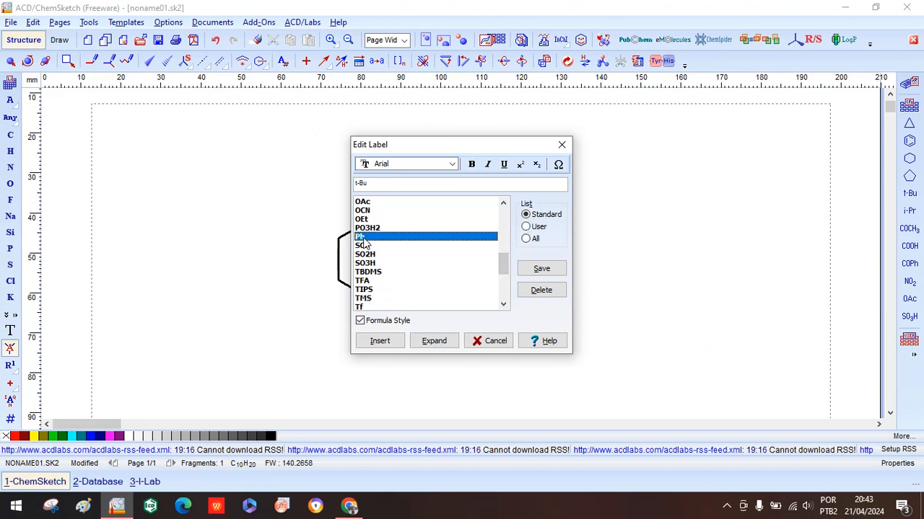
left_click(391, 344)
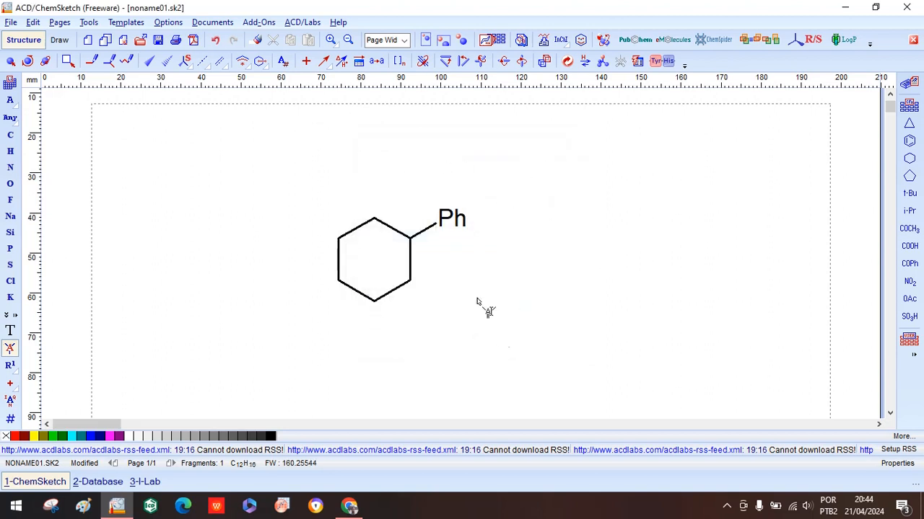
Replace the Ph label on the ring's branch with the custom label "Radical"
left_click(454, 225)
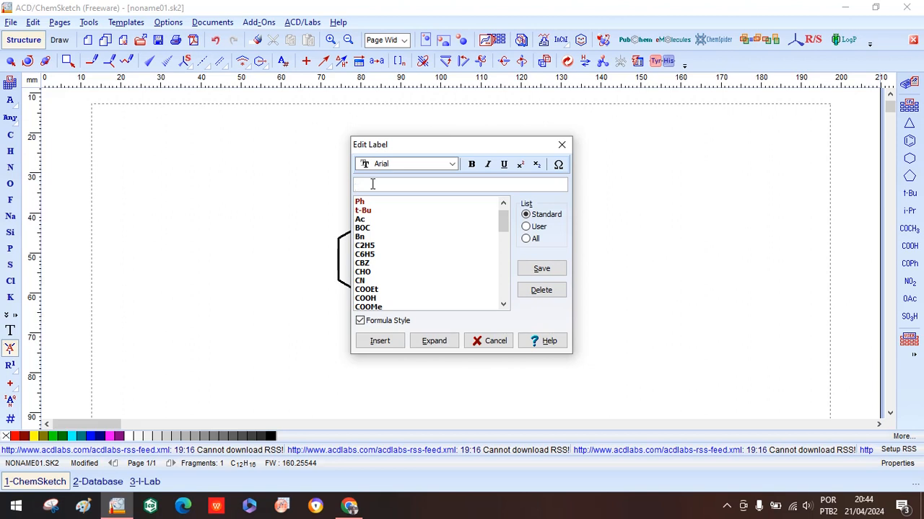
type("Radical")
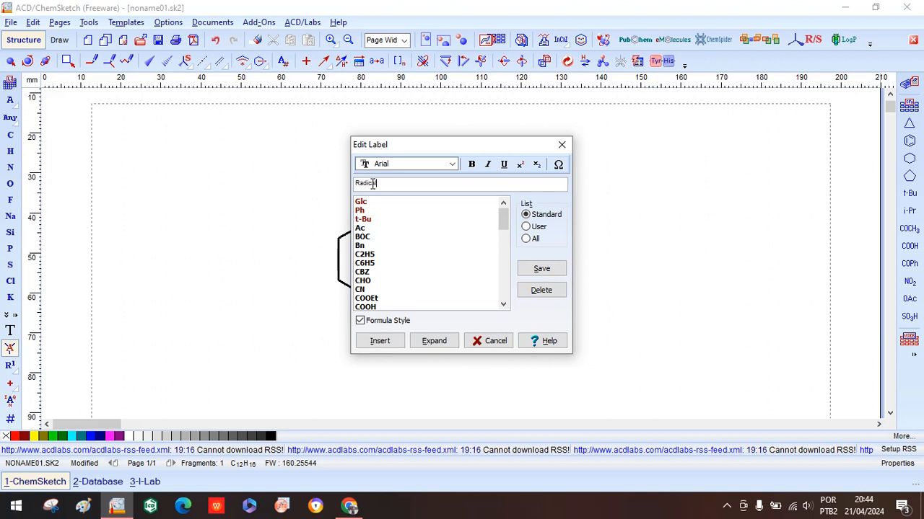
left_click(380, 341)
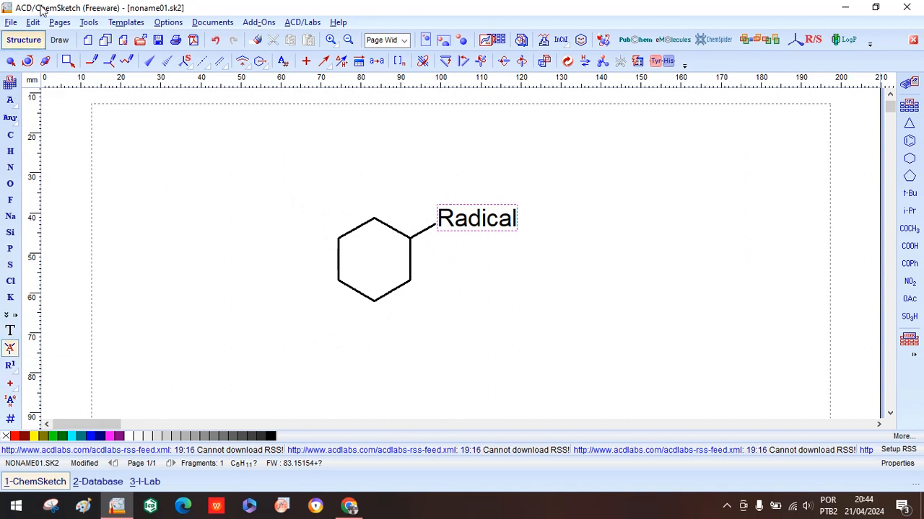
Replace the Radical label at the end of the branch with a plain carbon atom
left_click(10, 135)
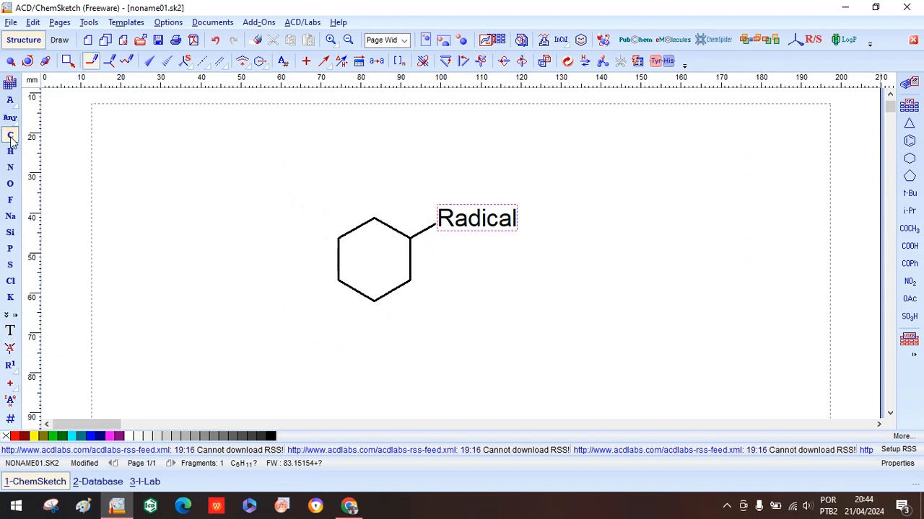
left_click(446, 218)
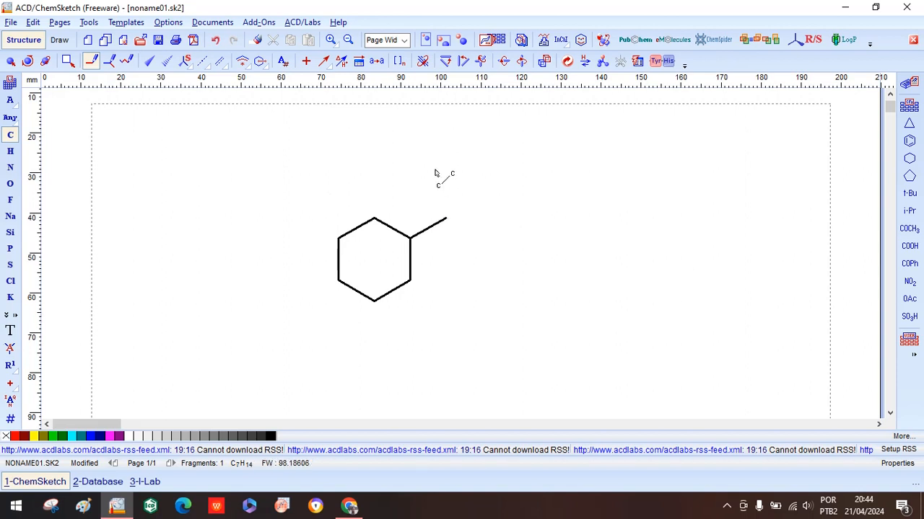
left_click(10, 350)
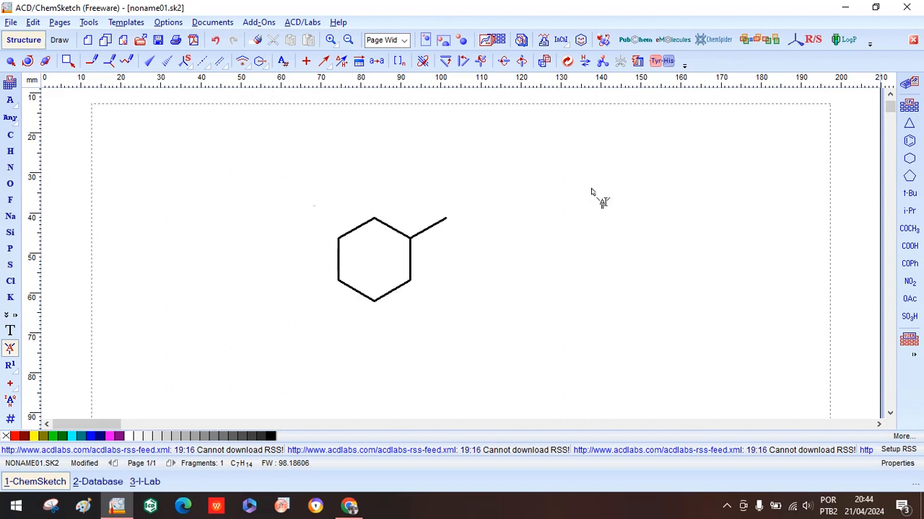
Set the end of the ring's branch to the generic R substituent without a number
left_click(16, 375)
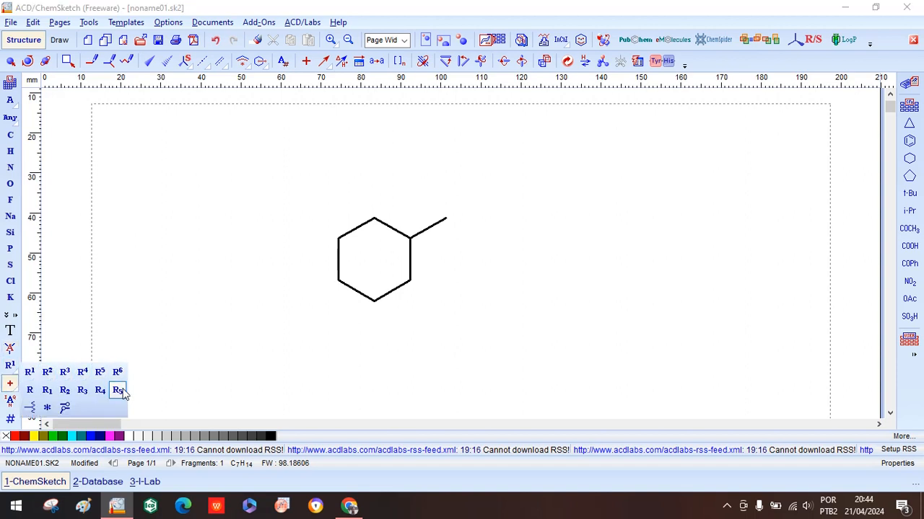
left_click(31, 391)
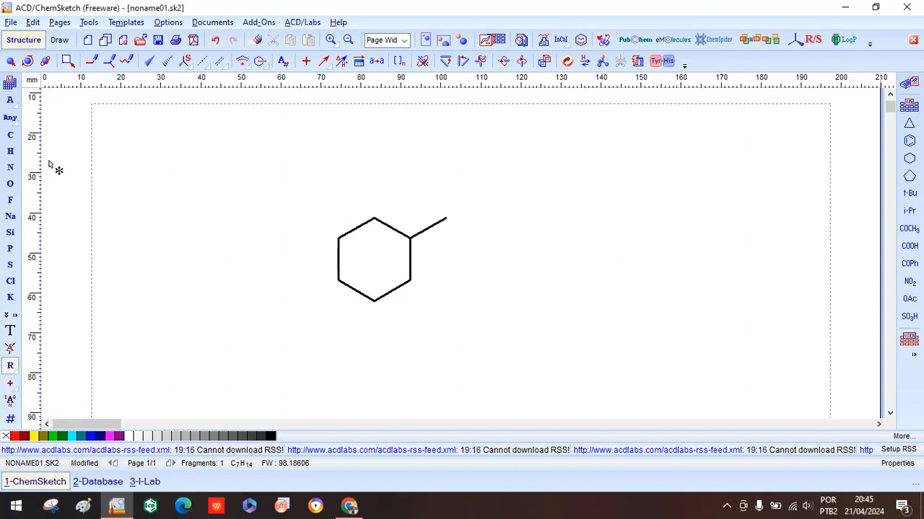
left_click(447, 223)
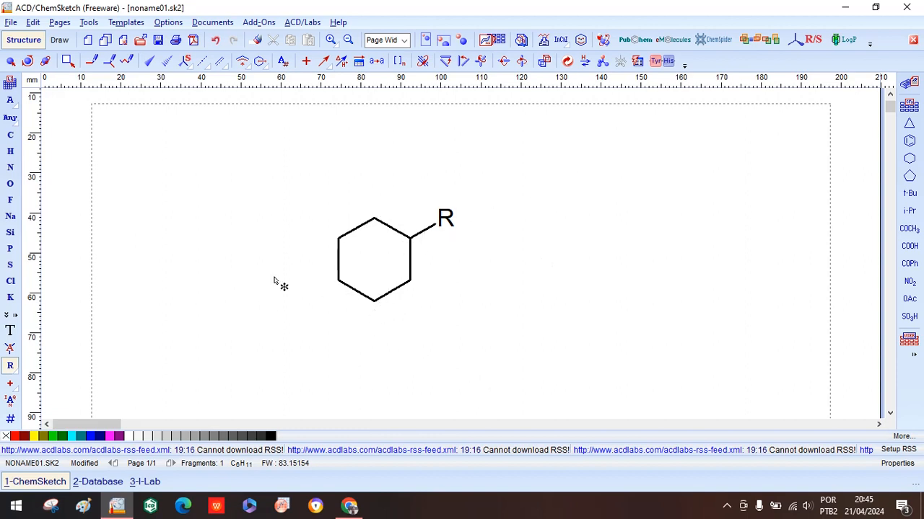
Change the R label on the ring's branch to R with superscript 1
left_click(11, 366)
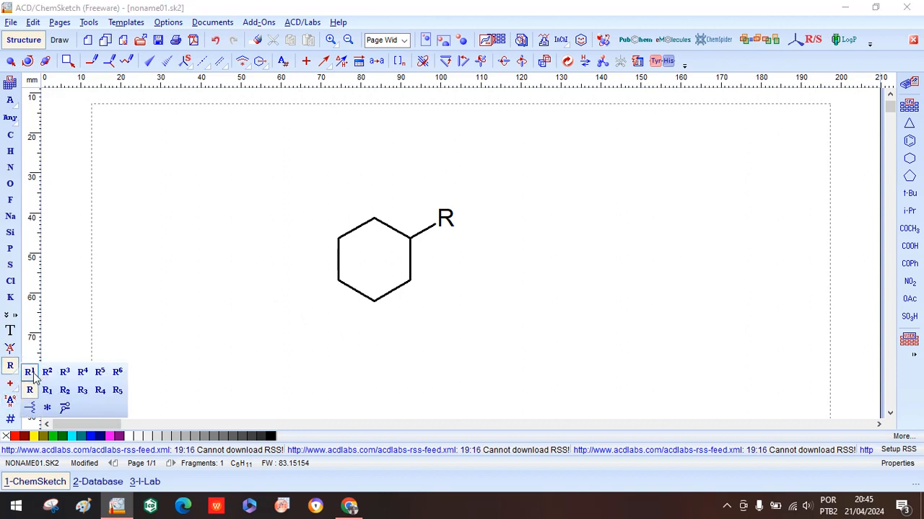
left_click(30, 372)
left_click(446, 218)
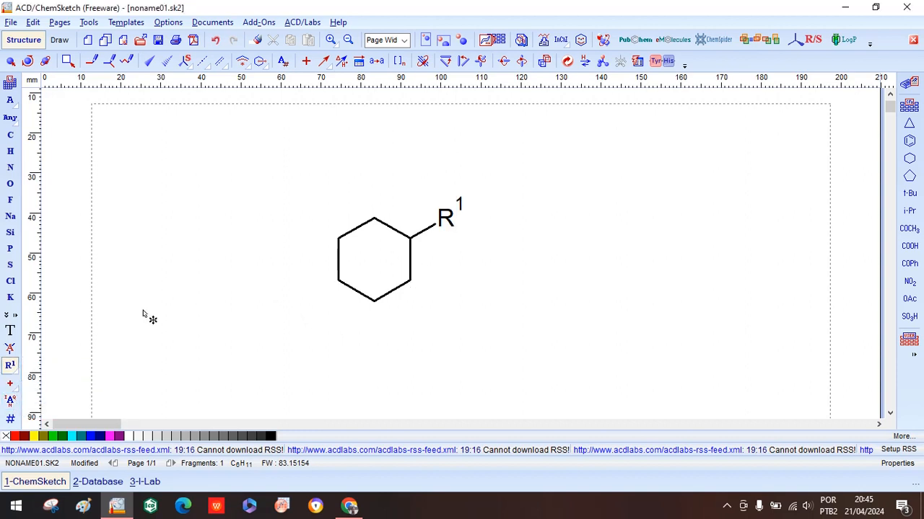
Draw a carbon branch ending in two arms on the ring atom opposite the R1 substituent
left_click(16, 372)
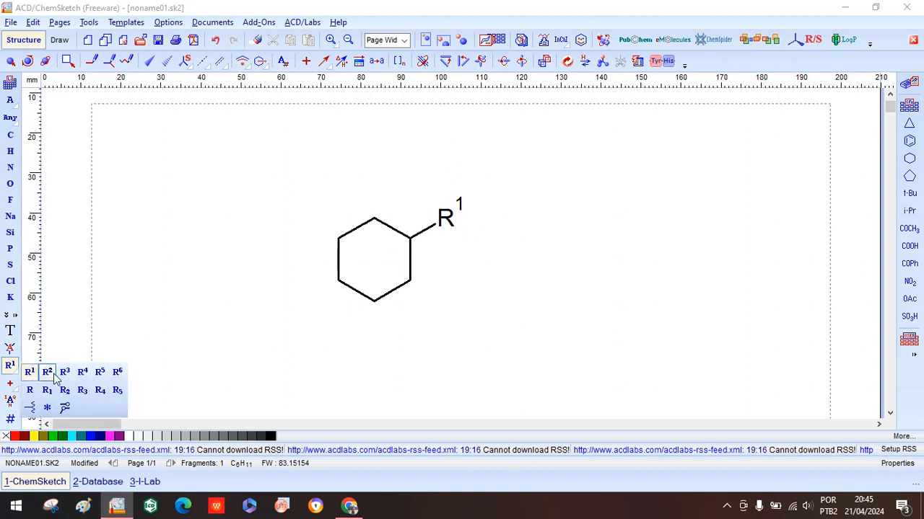
left_click(48, 373)
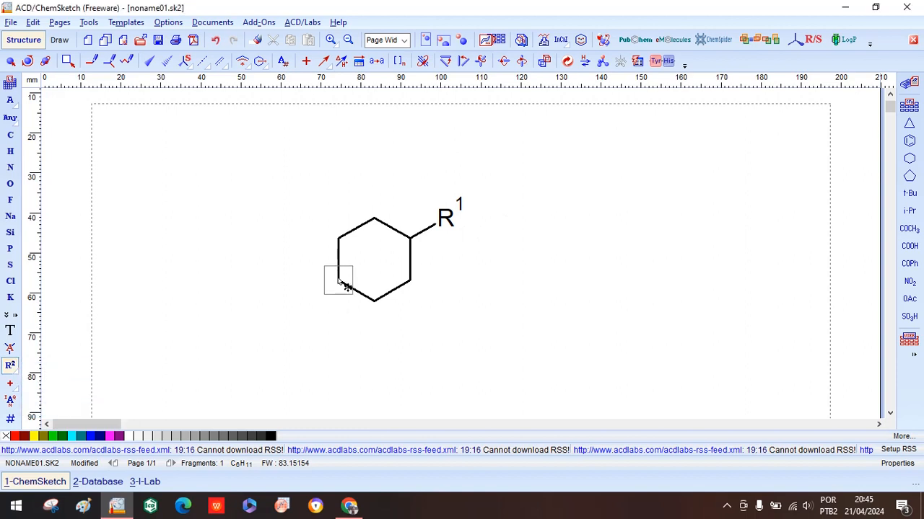
left_click(5, 140)
left_click(126, 60)
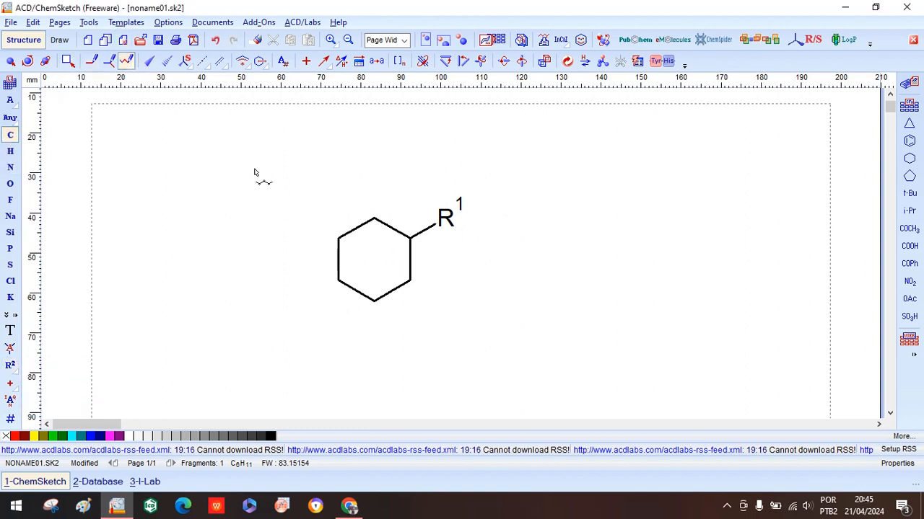
left_click(338, 281)
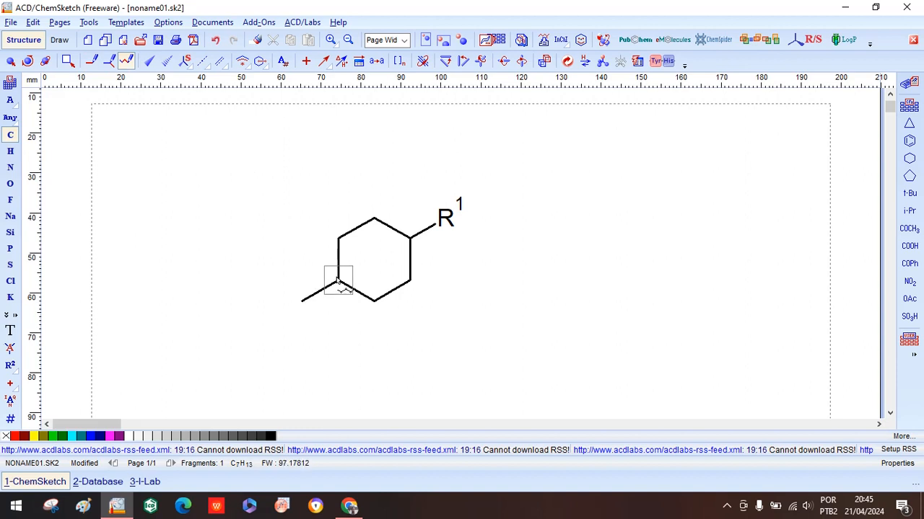
left_click(303, 302)
left_click(305, 303)
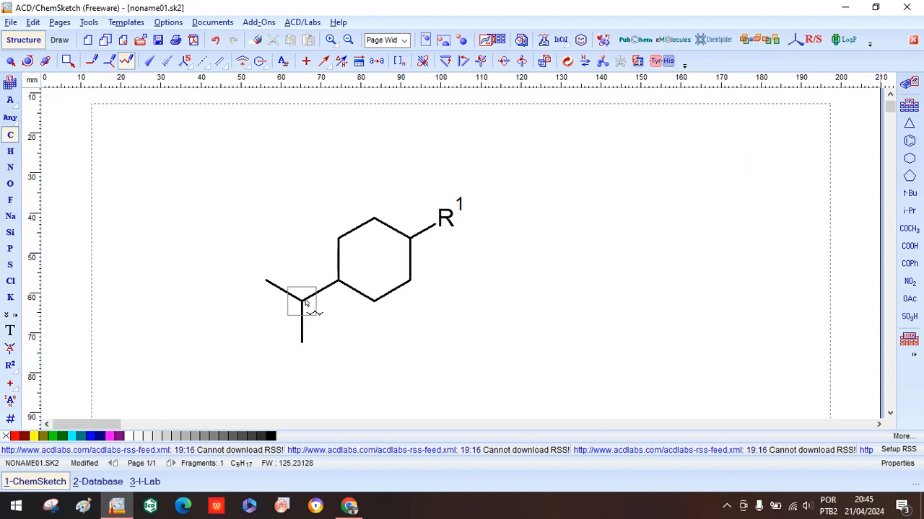
Label the new branch's left arm R with superscript 2 and its lower arm R with superscript 3
left_click(10, 366)
left_click(266, 280)
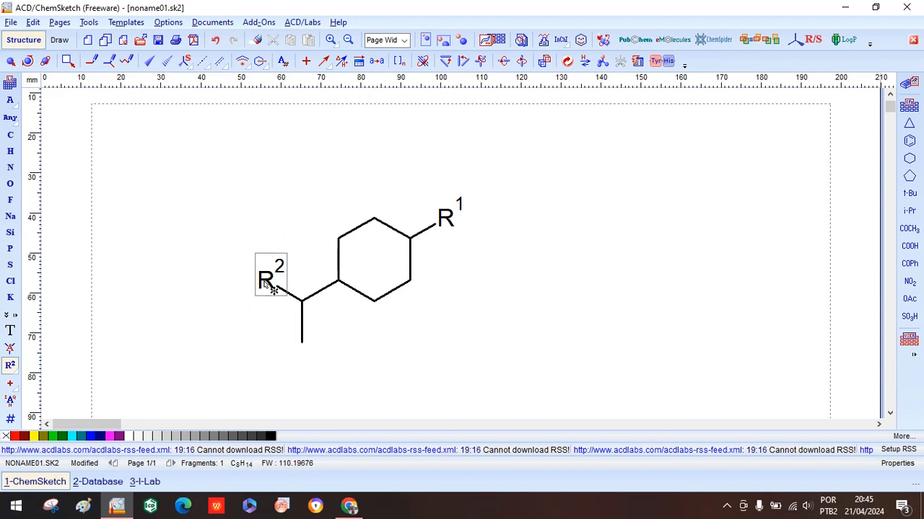
left_click(9, 366)
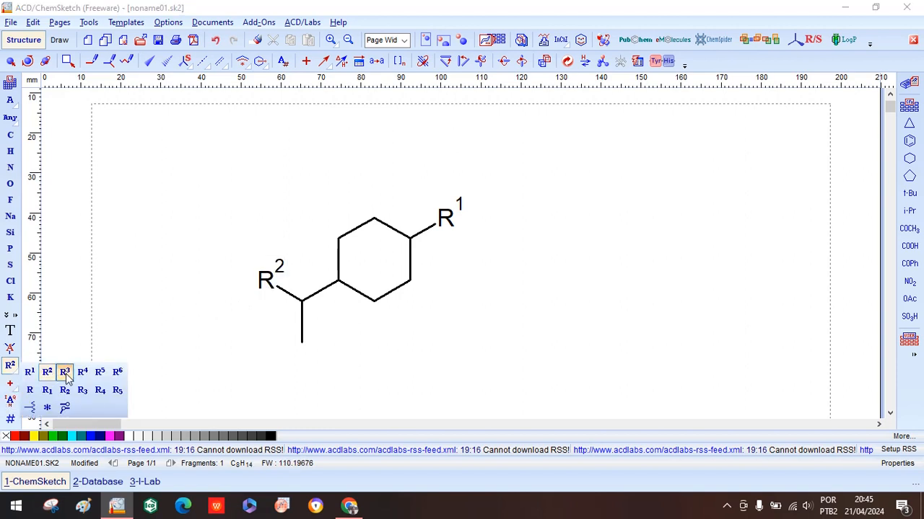
left_click(64, 370)
left_click(311, 338)
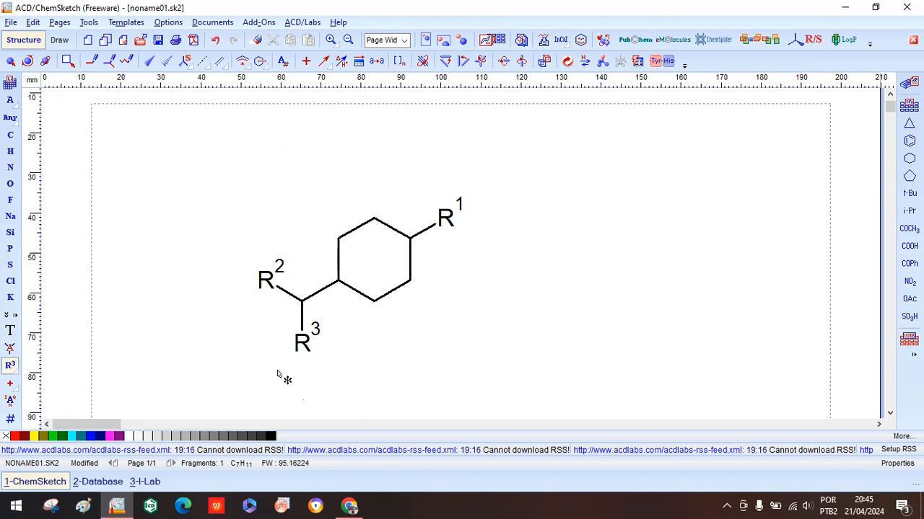
Add a text note beside the structure reading "R1 = H", with the 1 as superscript
left_click(10, 332)
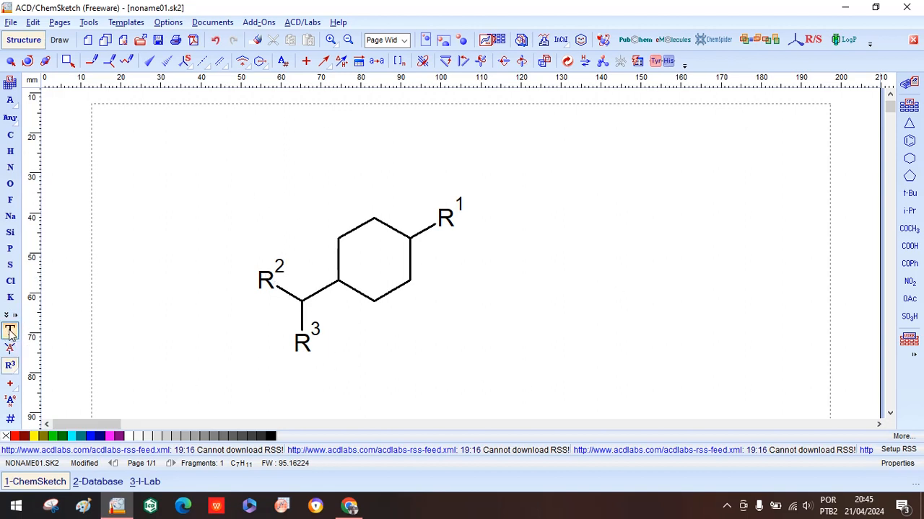
left_click(423, 361)
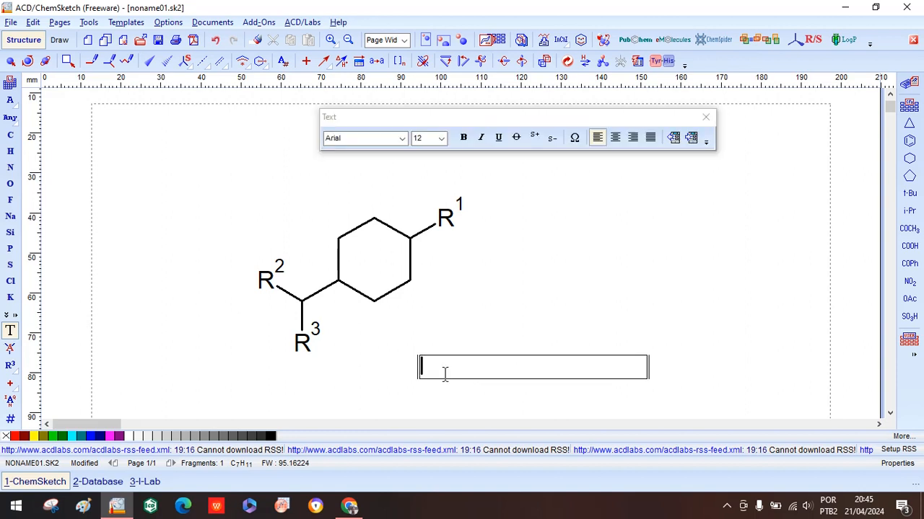
type("R1")
left_click_drag(445, 372, 433, 368)
left_click(535, 138)
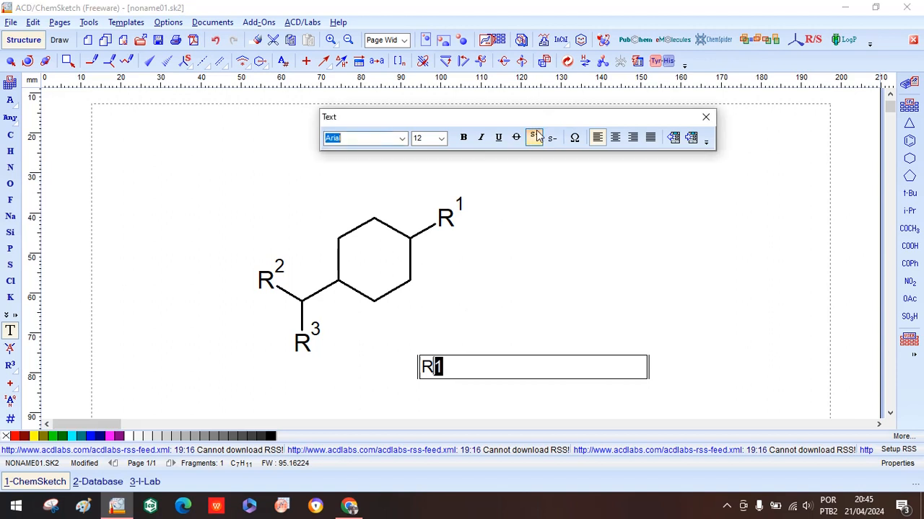
left_click(534, 137)
key("Right")
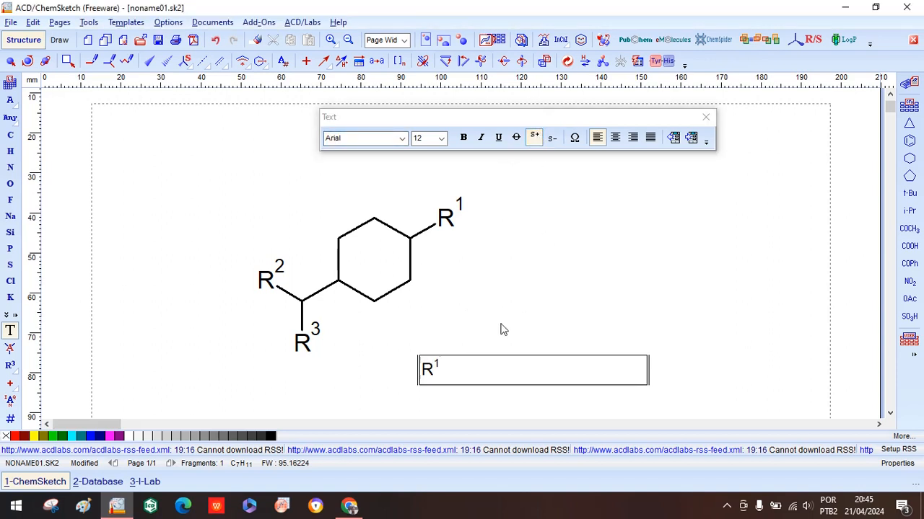
left_click(535, 137)
type("= H")
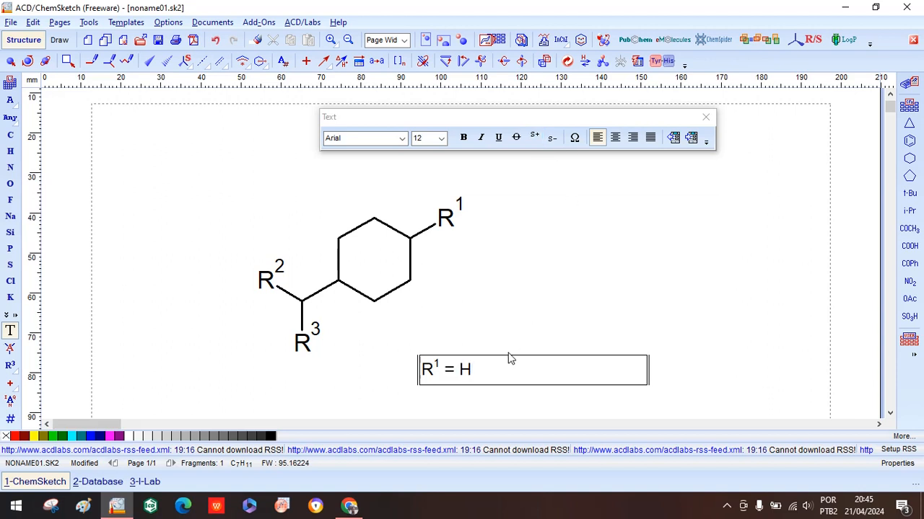
Add a second line "R2 = CH3" to the note, with the 2 as superscript and the 3 as subscript
key("Return")
type("R")
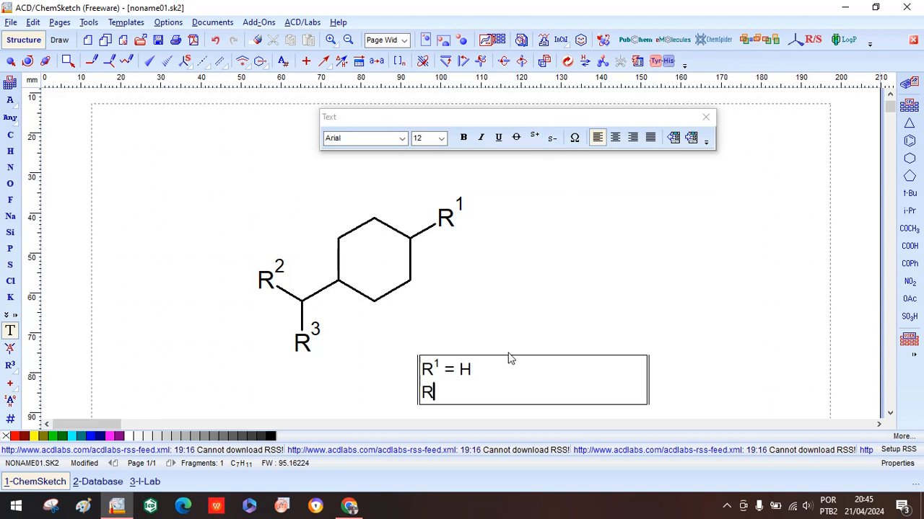
type("2")
key("shift+Left")
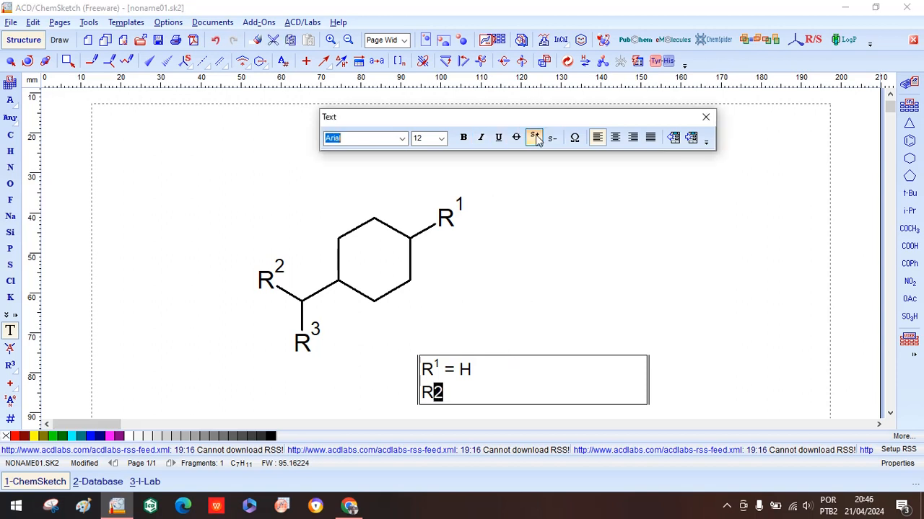
left_click(534, 138)
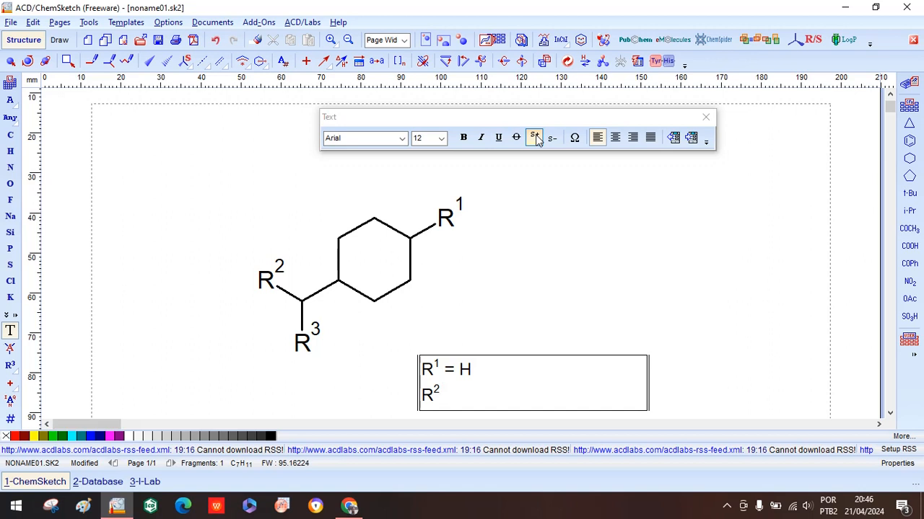
left_click(534, 138)
type("= CH2")
key("BackSpace")
type("3")
key("shift+Left")
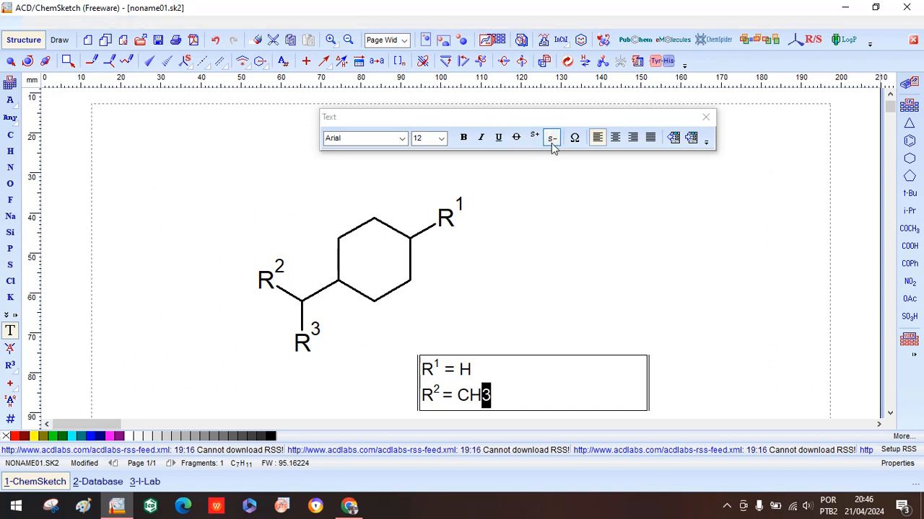
left_click(552, 137)
key("Right")
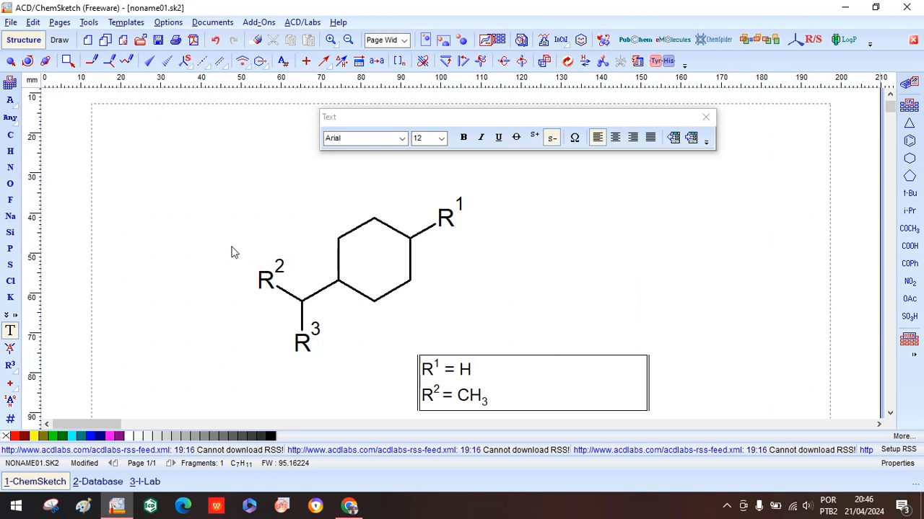
Finish editing the note and move it directly below the ring, beside the R3 label
left_click(705, 117)
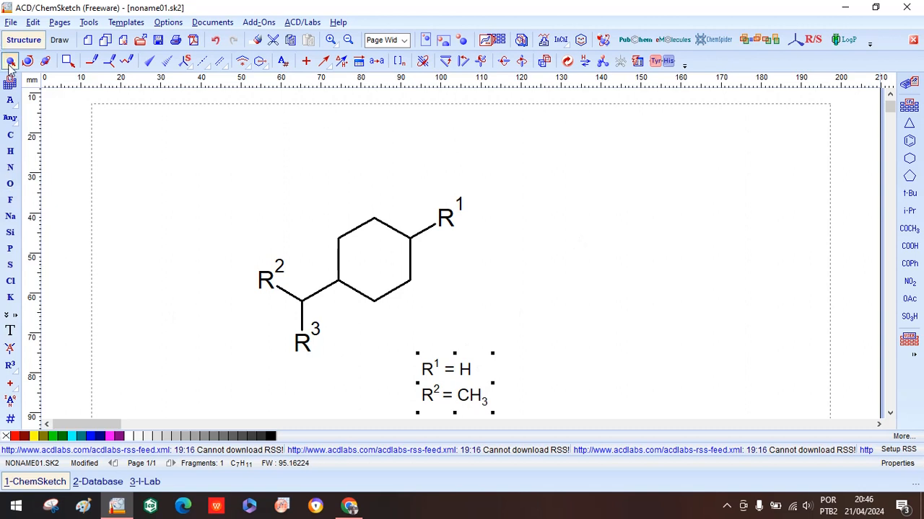
left_click_drag(464, 385, 399, 350)
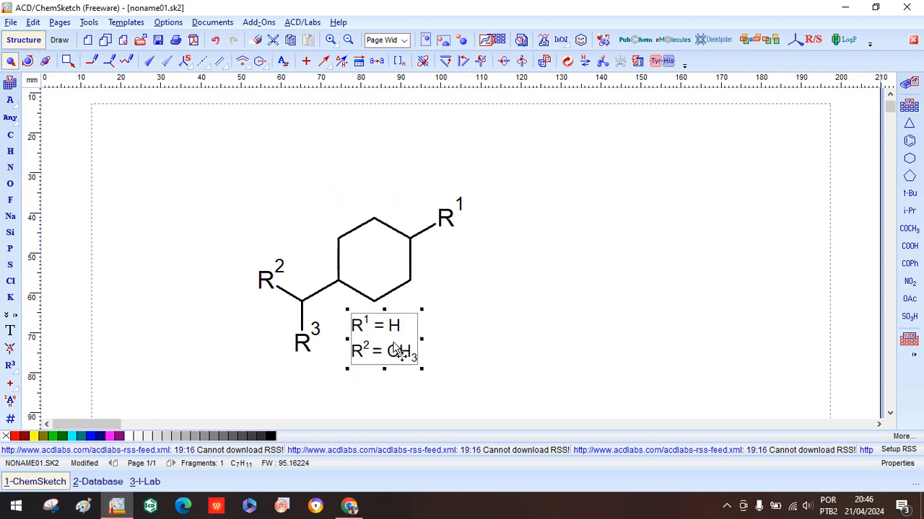
left_click(523, 306)
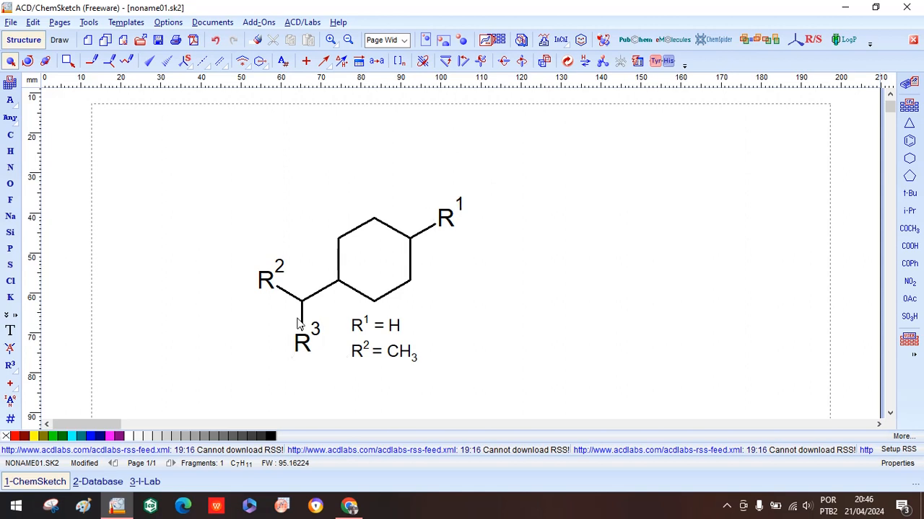
Change the three substituent labels to R with subscript 1, 2 and 3, matching their existing numbers
left_click(13, 369)
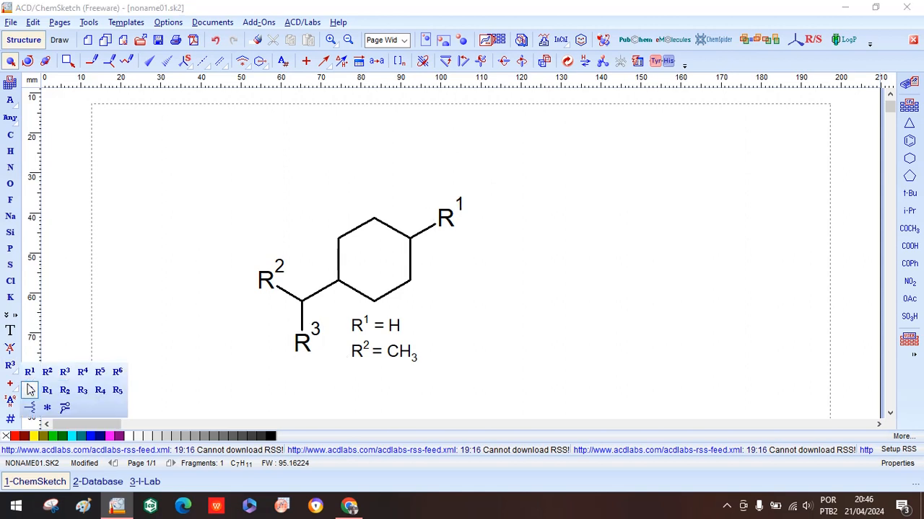
left_click(48, 393)
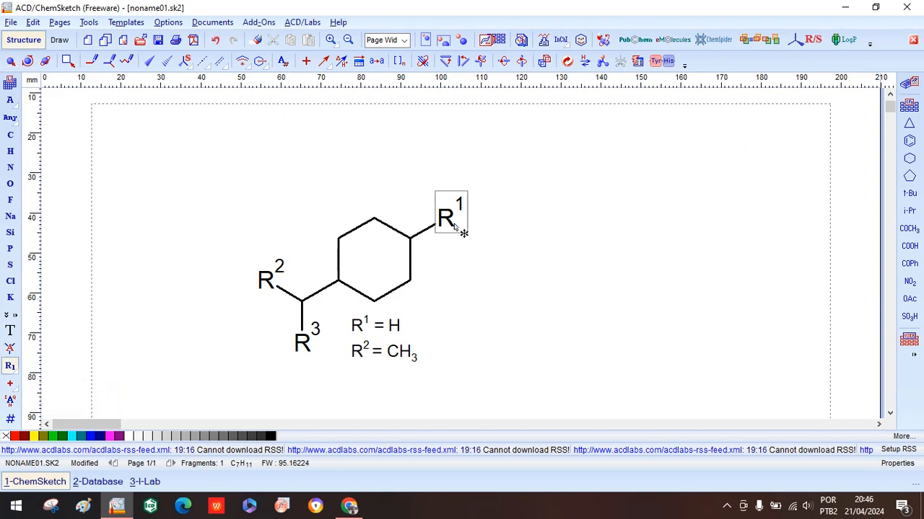
left_click(457, 228)
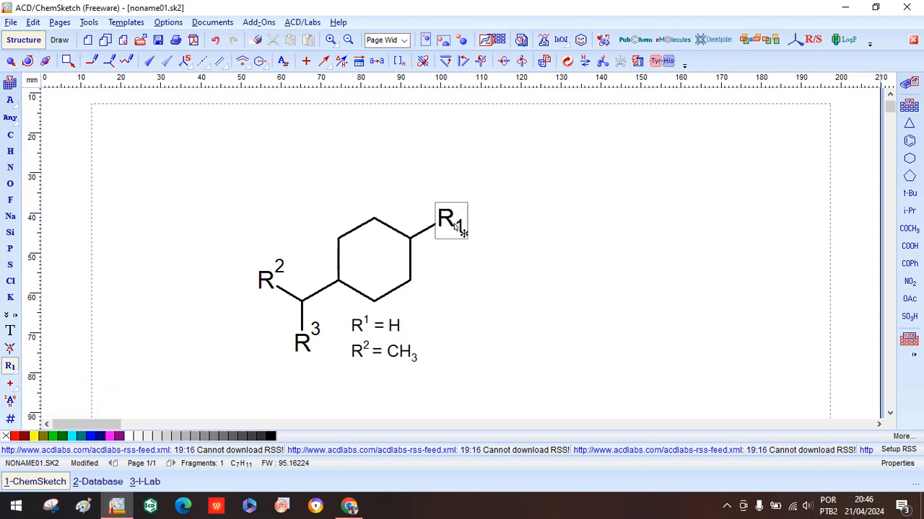
left_click(15, 373)
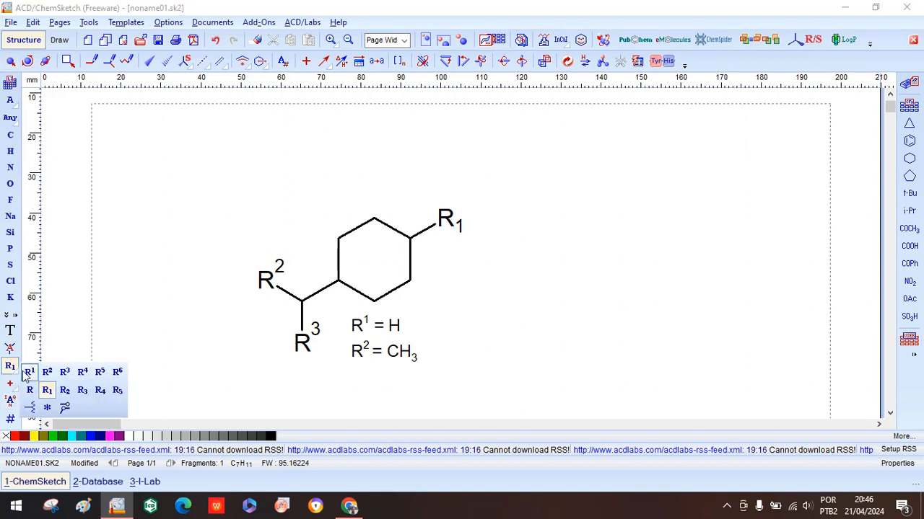
left_click(65, 393)
left_click(265, 282)
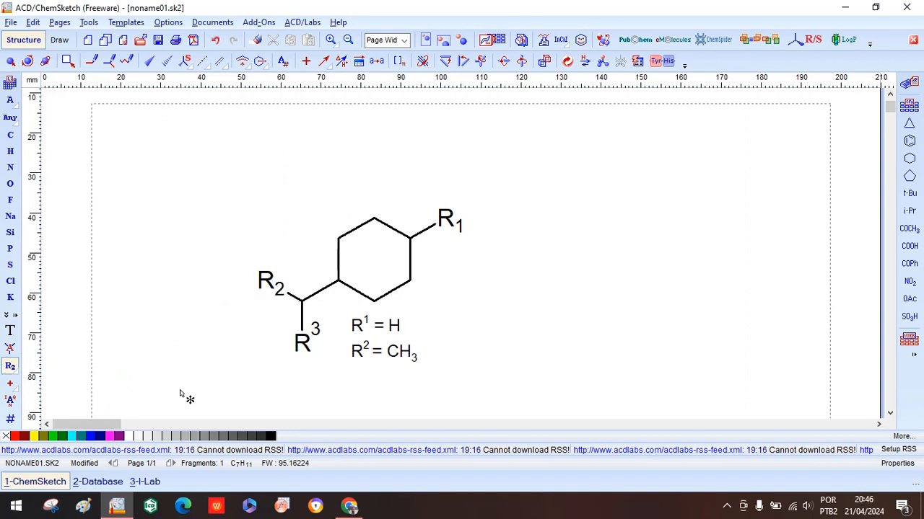
left_click(18, 373)
left_click(81, 387)
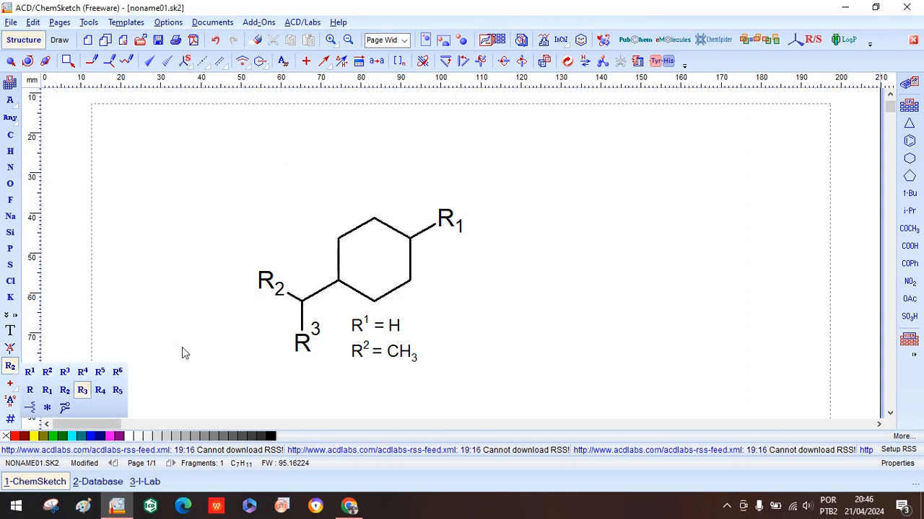
left_click(303, 345)
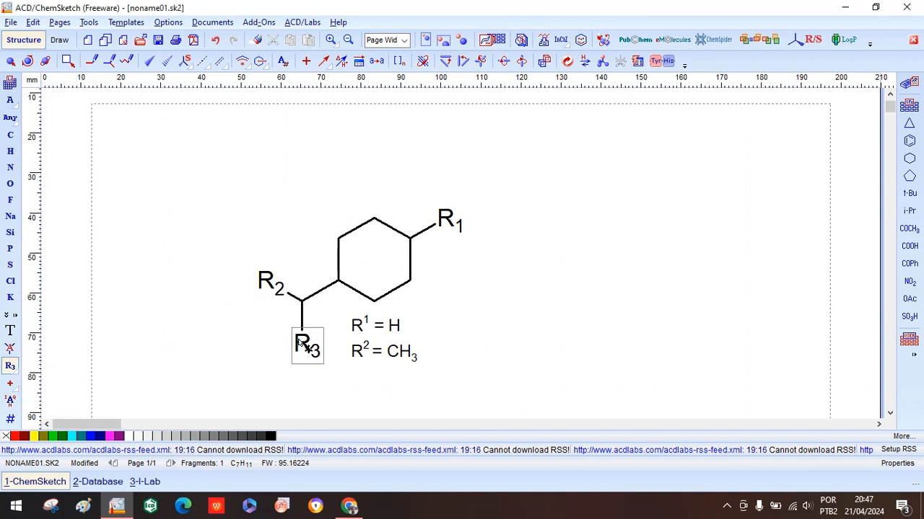
Replace the R1 label on the ring's branch with the wavy attachment-point symbol
left_click(17, 373)
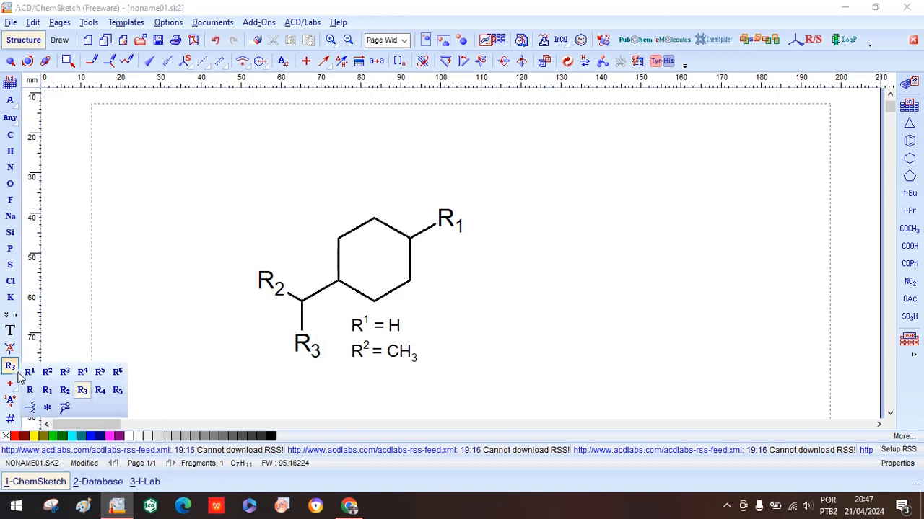
left_click(33, 410)
left_click(449, 220)
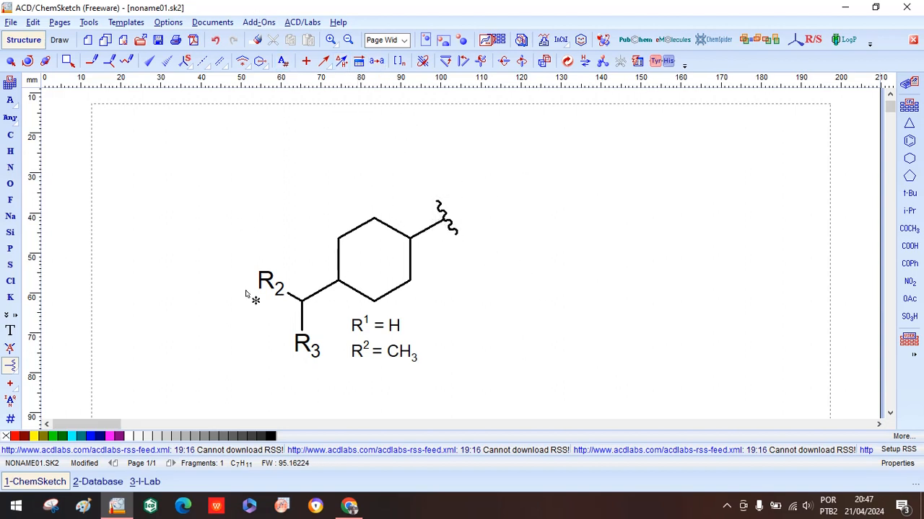
left_click(16, 367)
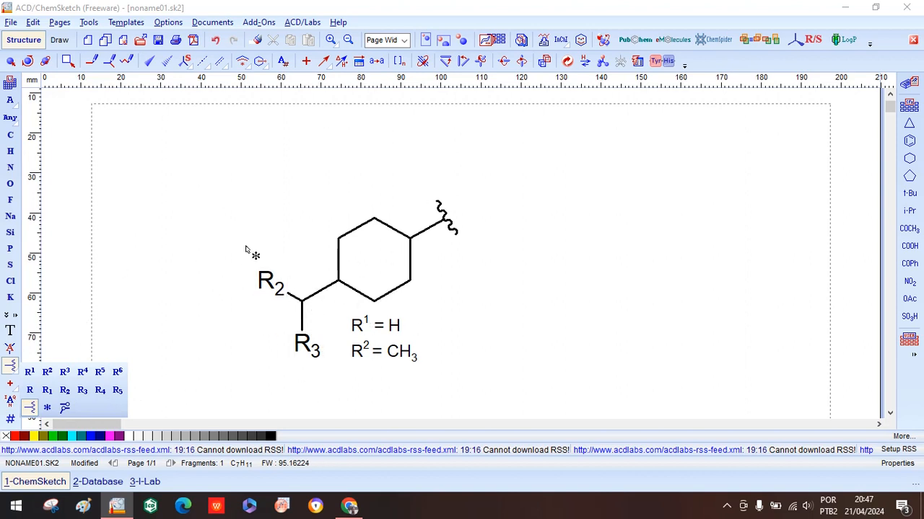
left_click(9, 365)
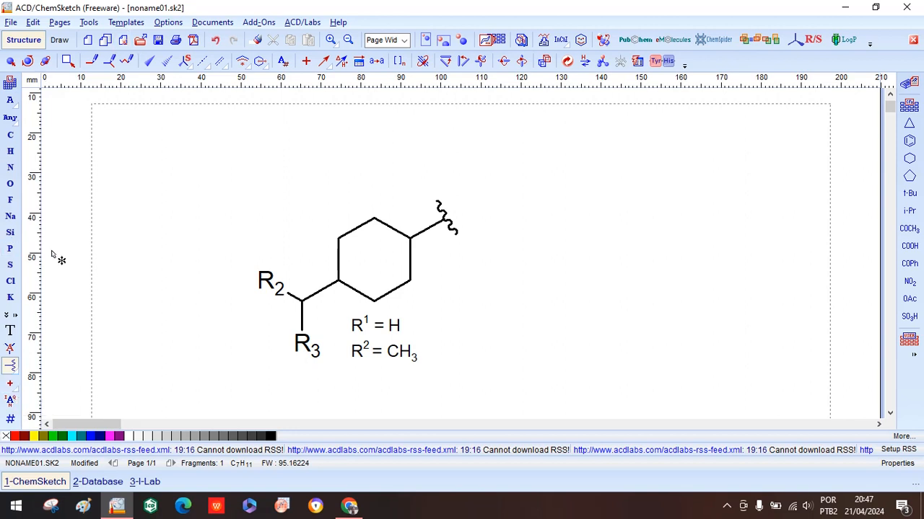
left_click(12, 62)
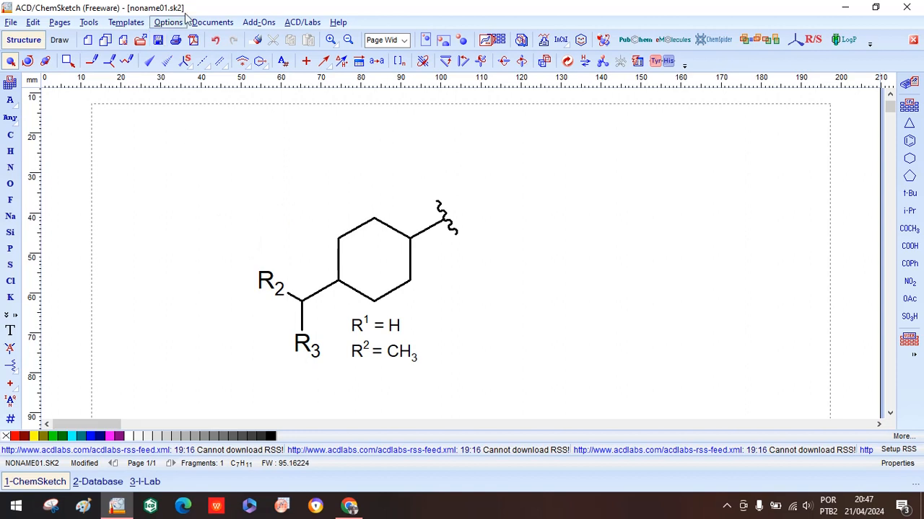
Delete the wavy attachment-point symbol, the R1/R2 note and the R3 and R2 substituents, leaving the ring with its methyl branch
left_click(257, 41)
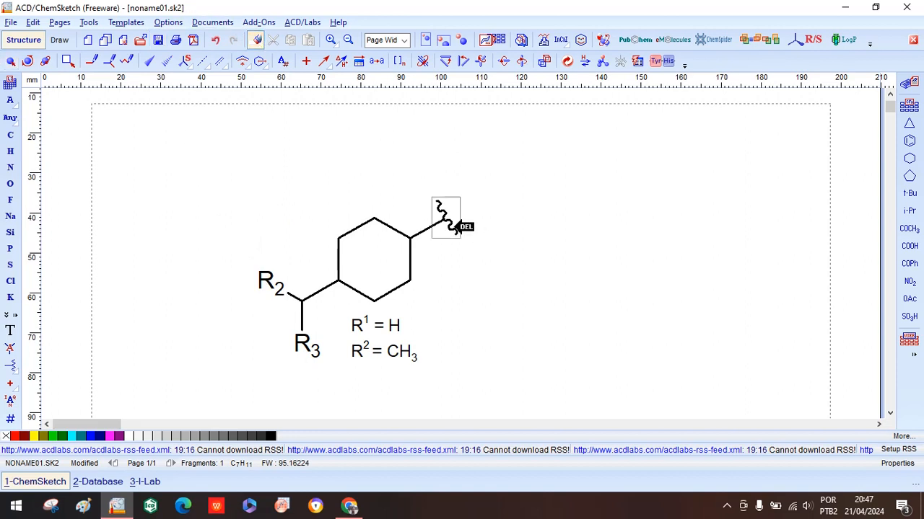
left_click(449, 219)
left_click(404, 342)
left_click(305, 347)
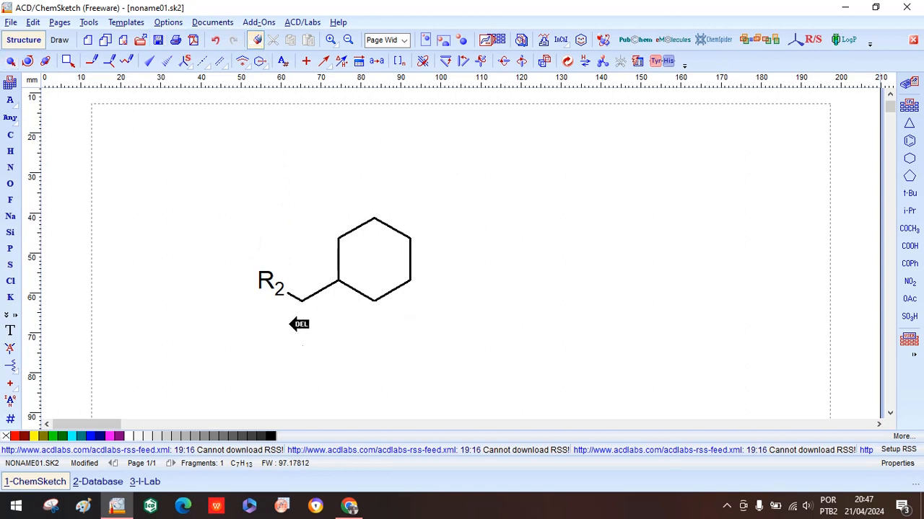
left_click(278, 280)
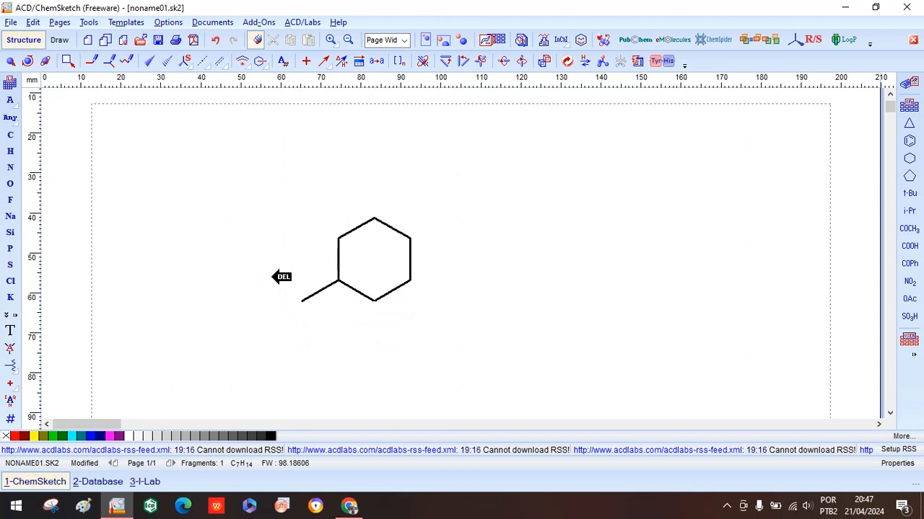
Attach an OH group to the ring's upper-right carbon and an NH2 group to its bottom carbon
left_click(10, 184)
left_click(127, 60)
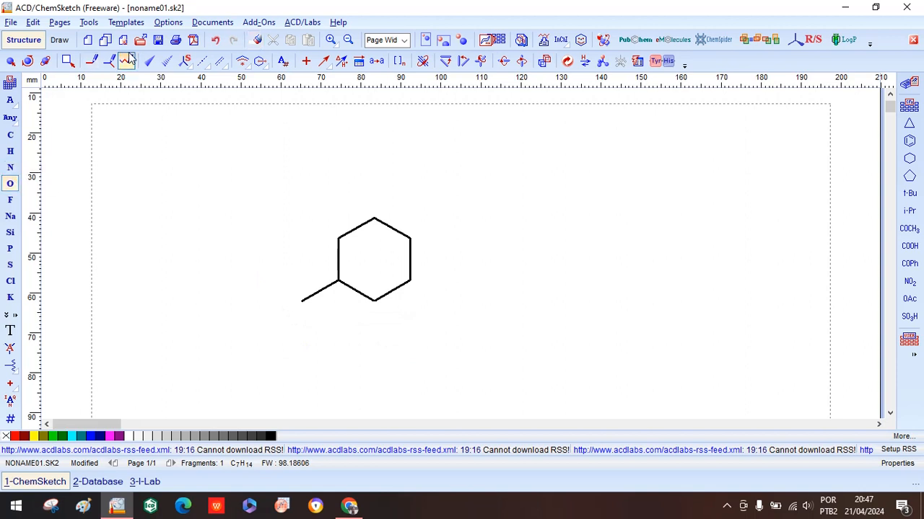
left_click(410, 237)
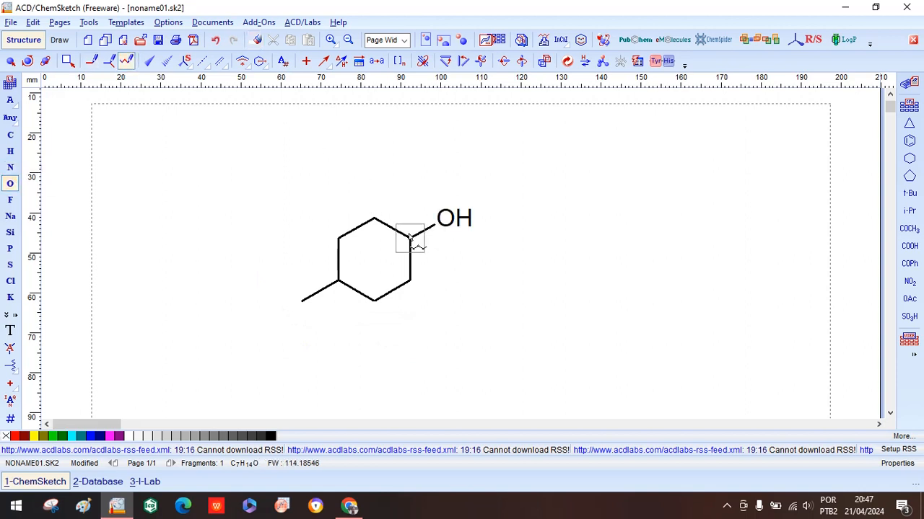
left_click(11, 167)
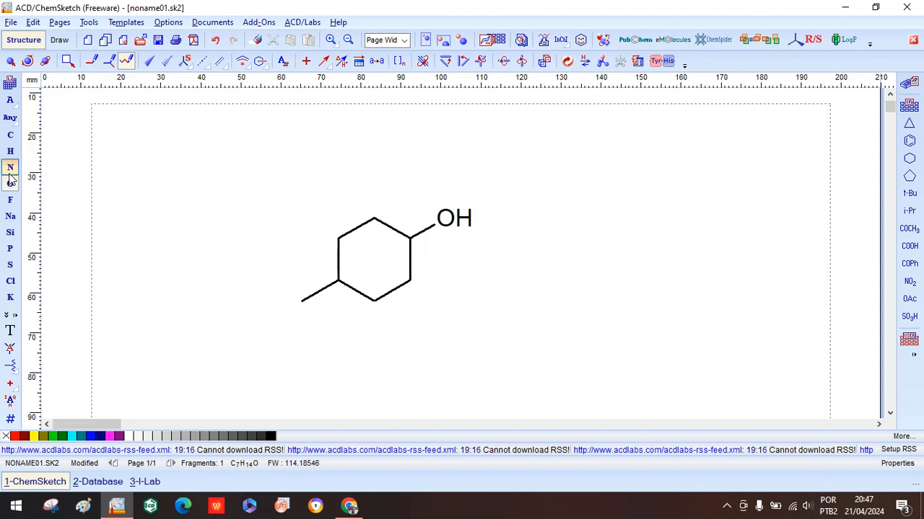
left_click(374, 303)
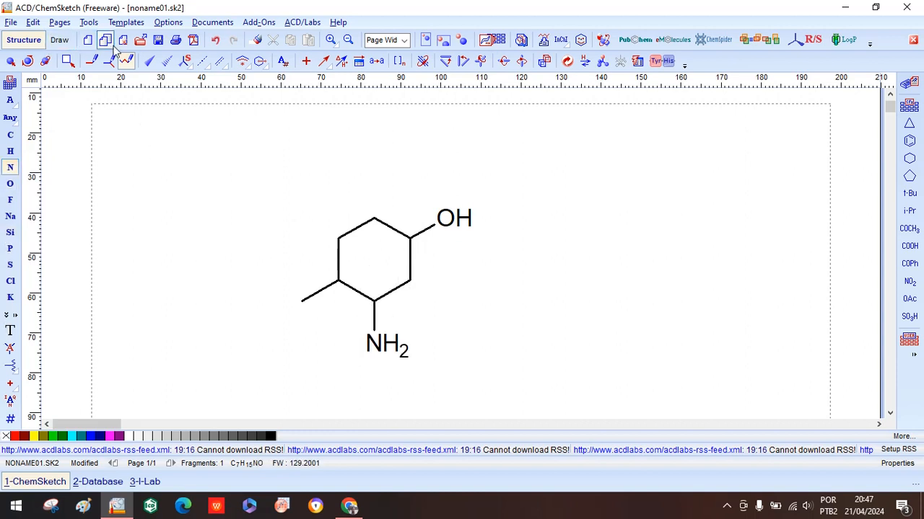
left_click(10, 64)
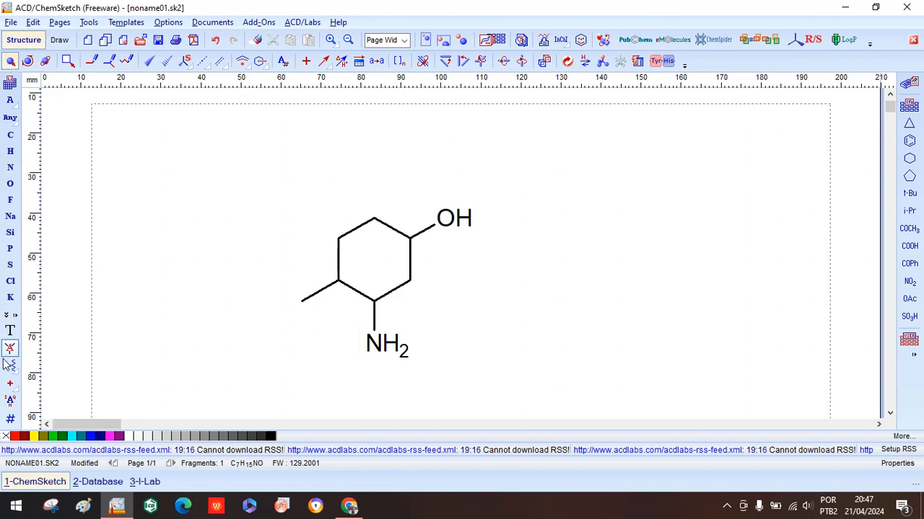
Add a positive charge to the methyl carbon, the hydroxyl oxygen and the amine nitrogen
mouse_move(16, 394)
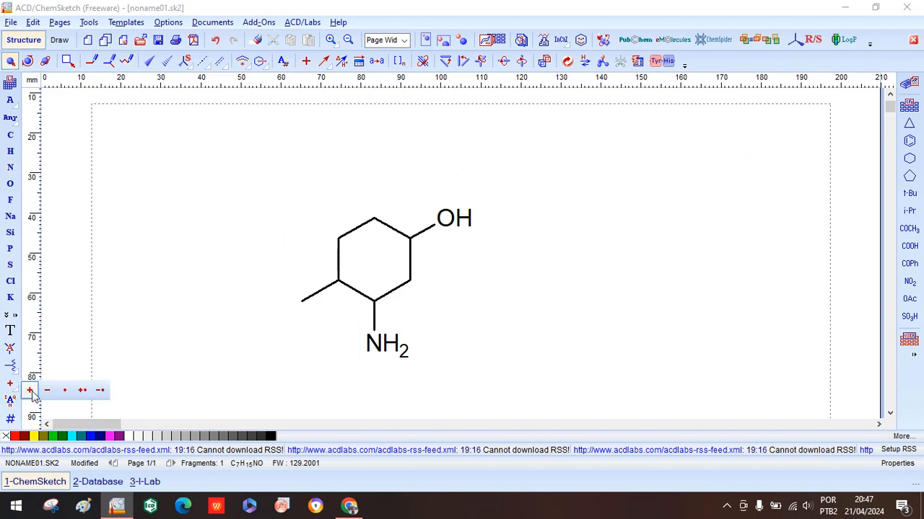
left_click(30, 392)
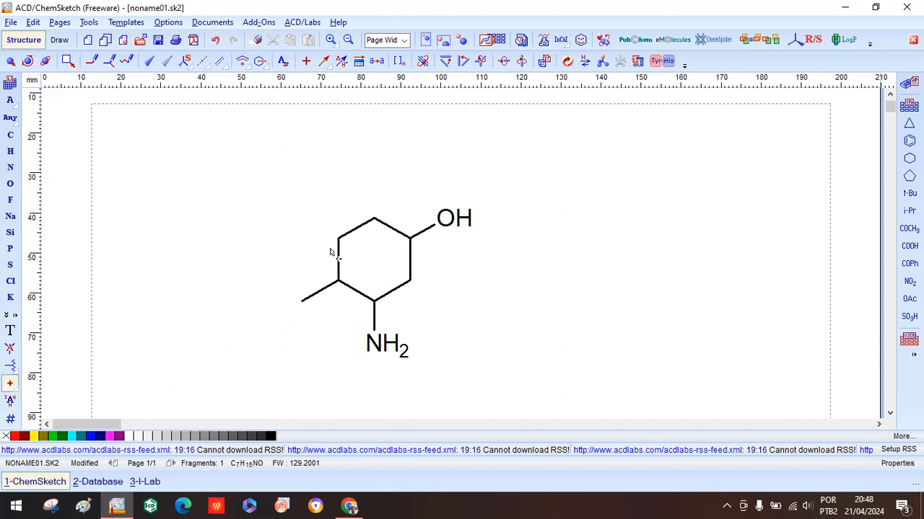
left_click(302, 307)
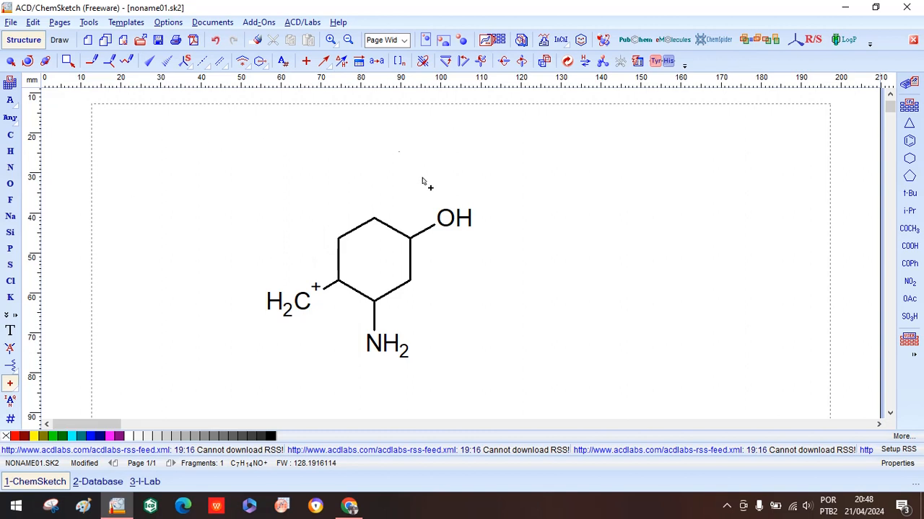
left_click(452, 220)
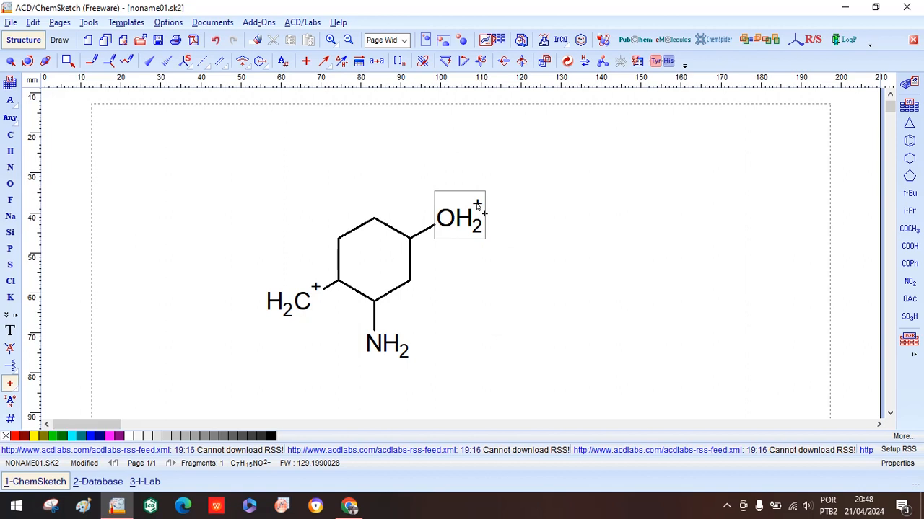
left_click(375, 359)
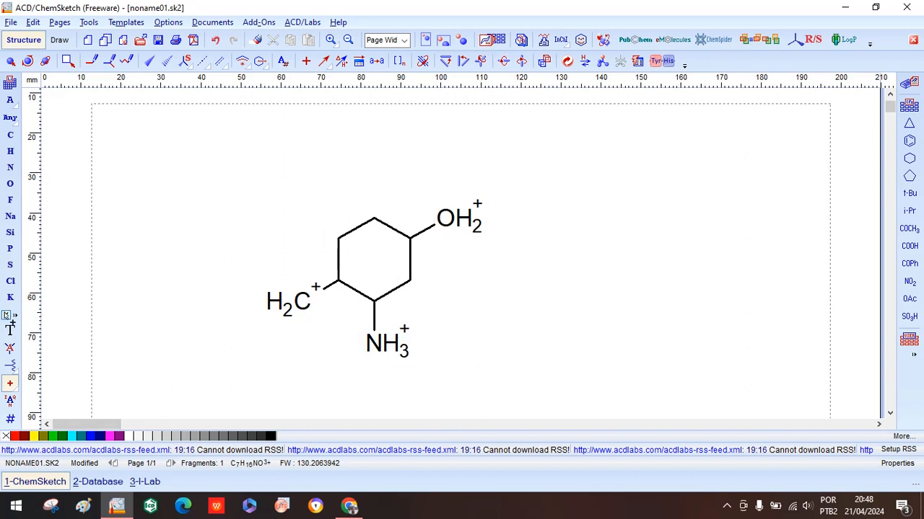
left_click(219, 40)
left_click(233, 41)
Change the charges on the oxygen, the nitrogen and the methyl carbon from positive to negative
mouse_move(16, 388)
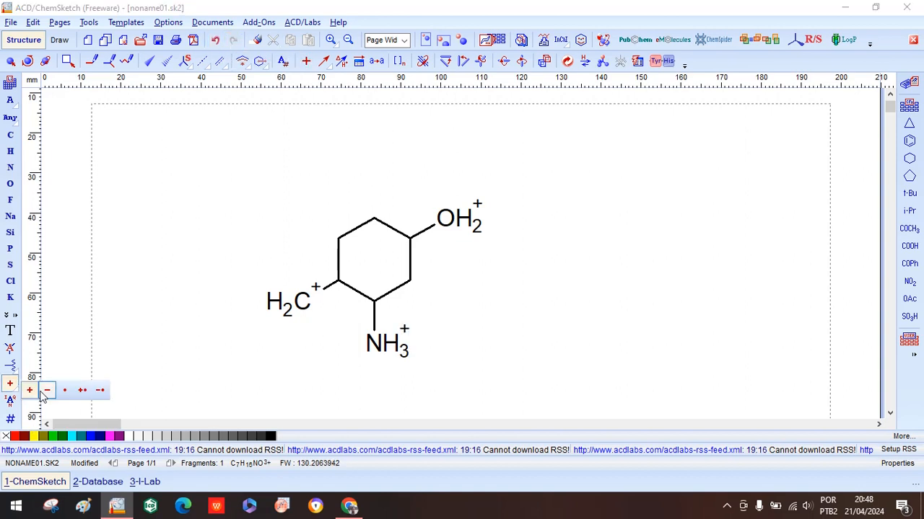
left_click(47, 396)
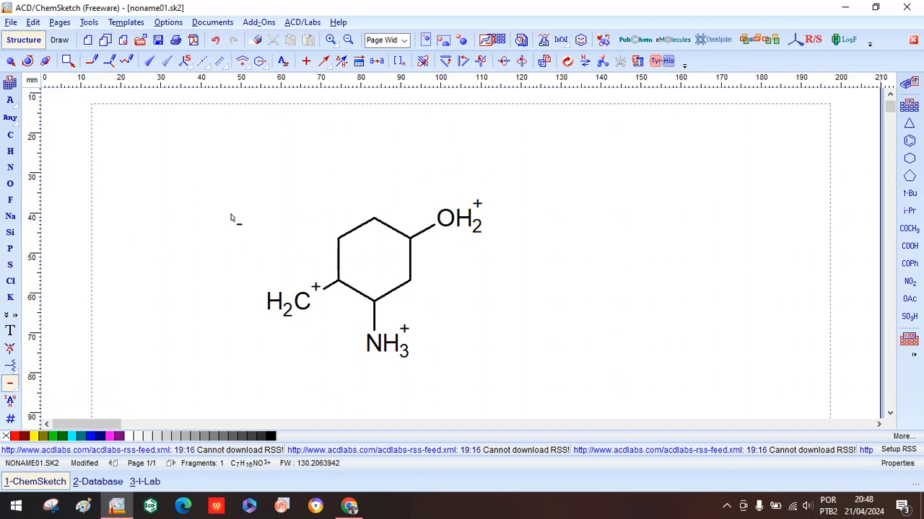
left_click(448, 228)
left_click(449, 220)
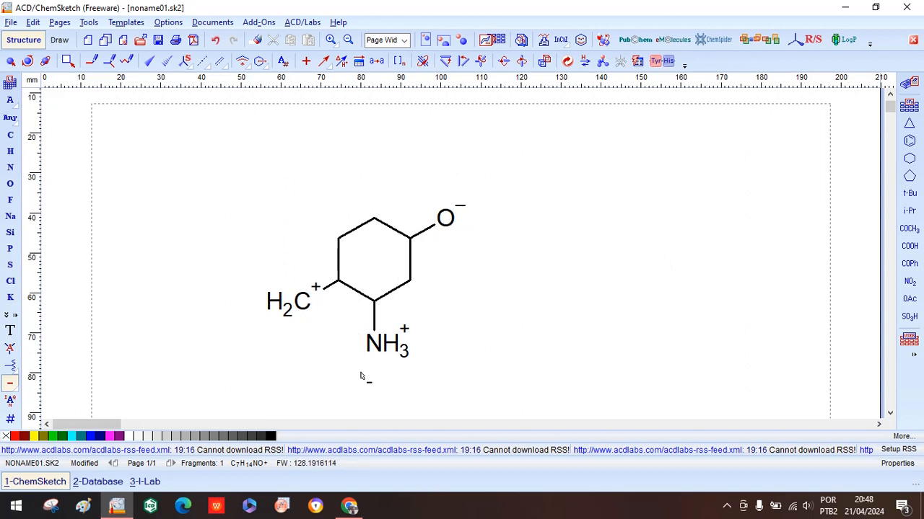
left_click(377, 353)
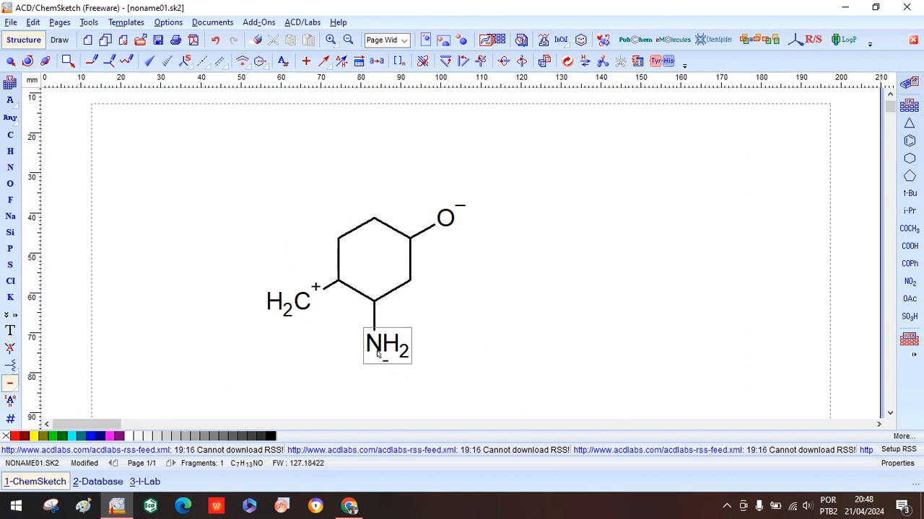
left_click(376, 352)
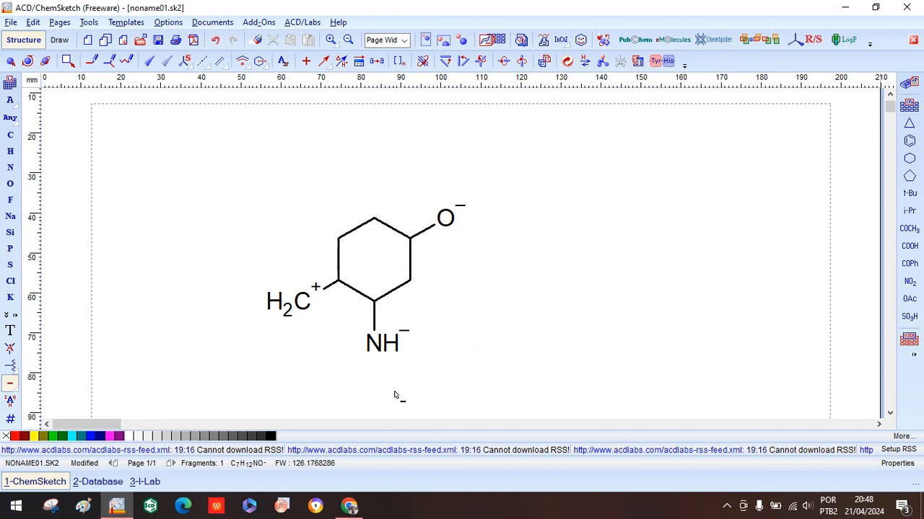
left_click(301, 312)
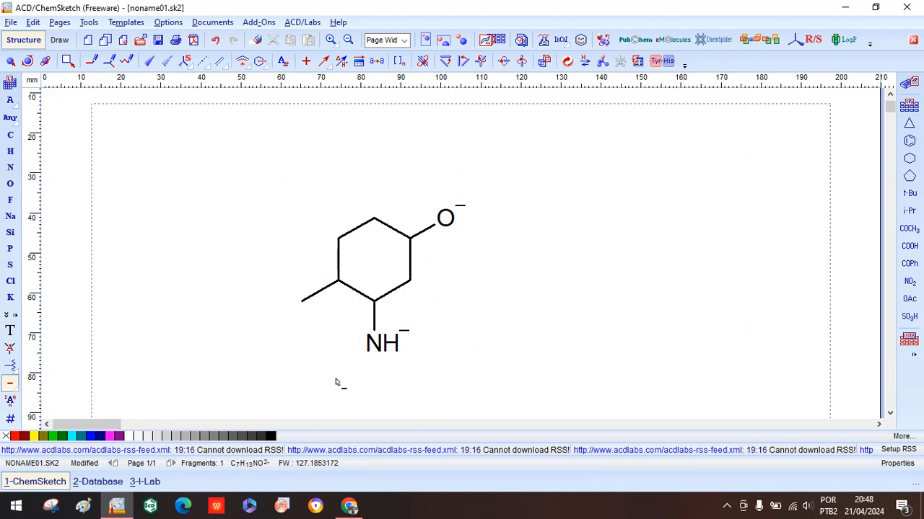
left_click(301, 302)
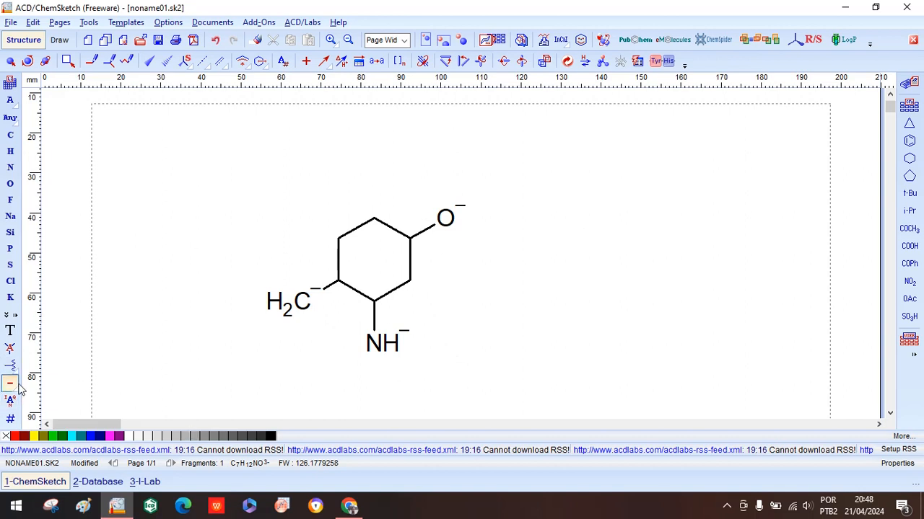
Neutralise the methyl carbon, oxygen and nitrogen by applying a positive charge to each
mouse_move(18, 392)
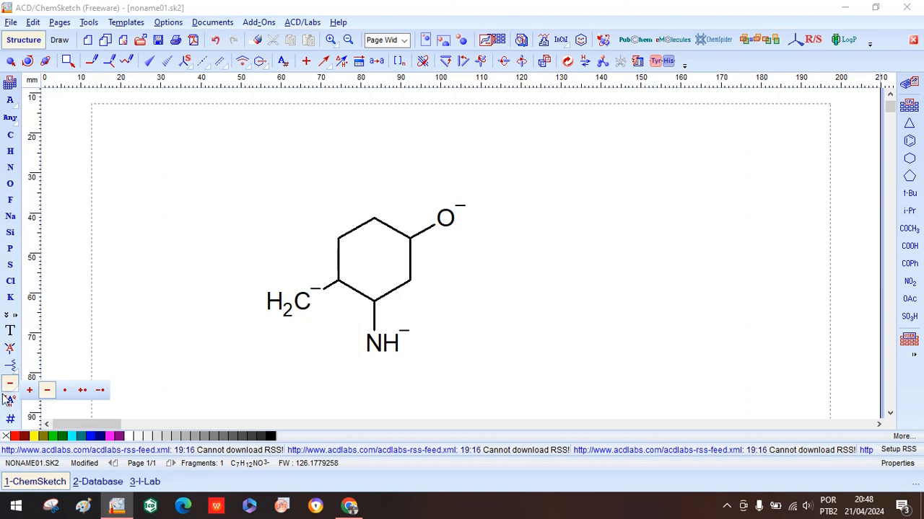
left_click(30, 389)
left_click(303, 303)
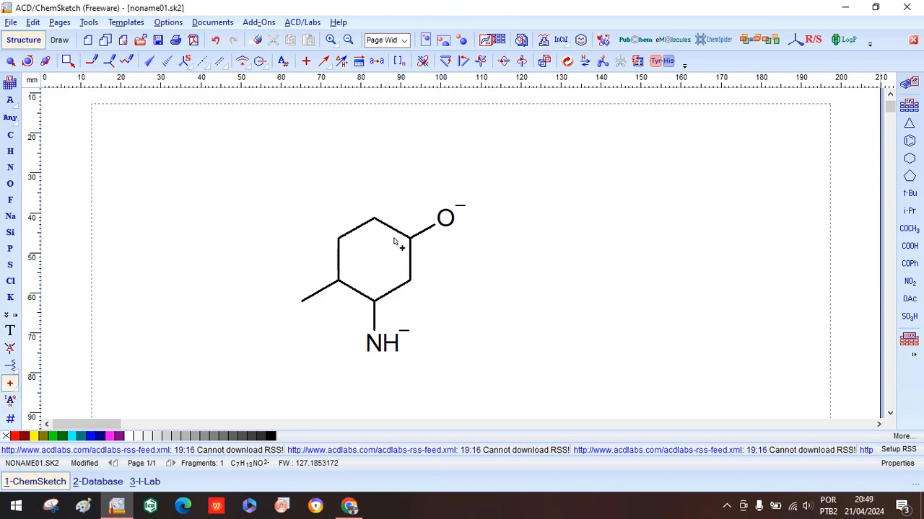
left_click(446, 218)
left_click(395, 347)
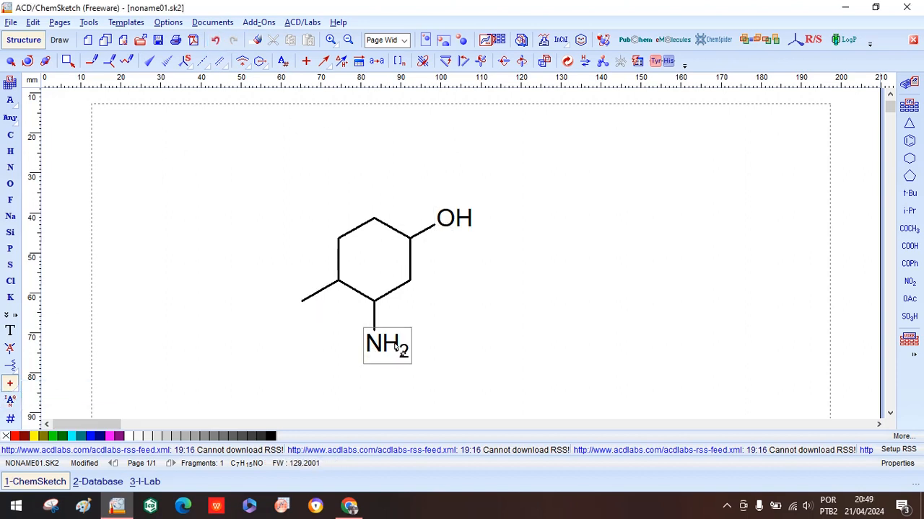
Place radical dots on the nitrogen and the methyl carbon, trying one on the oxygen and removing it again
left_click(10, 384)
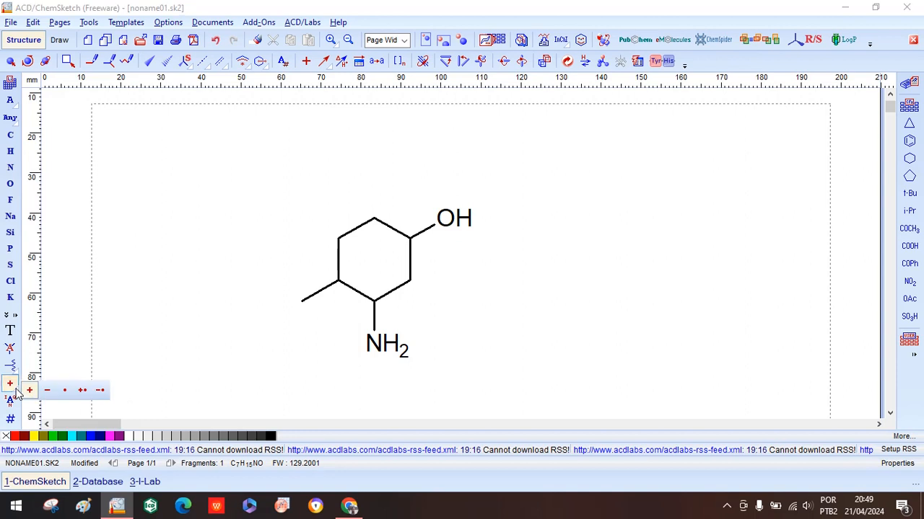
left_click(65, 391)
left_click(424, 204)
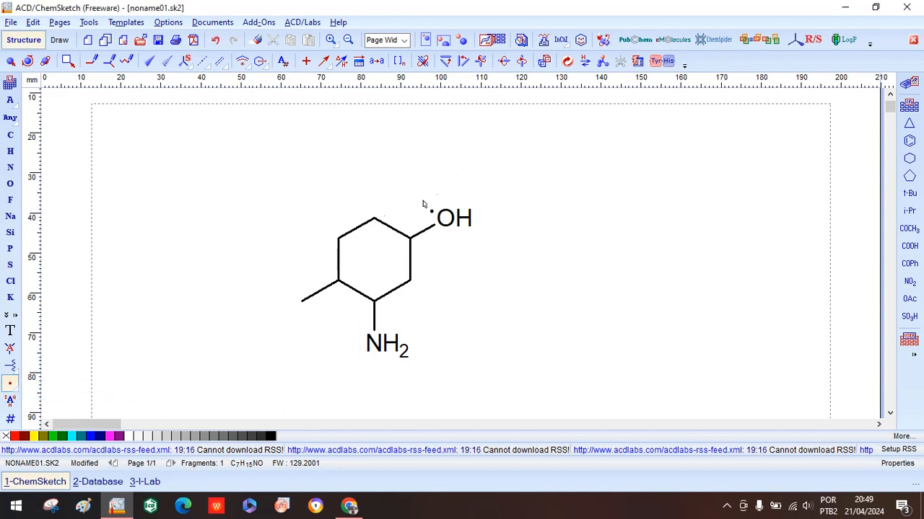
left_click(448, 218)
left_click(361, 353)
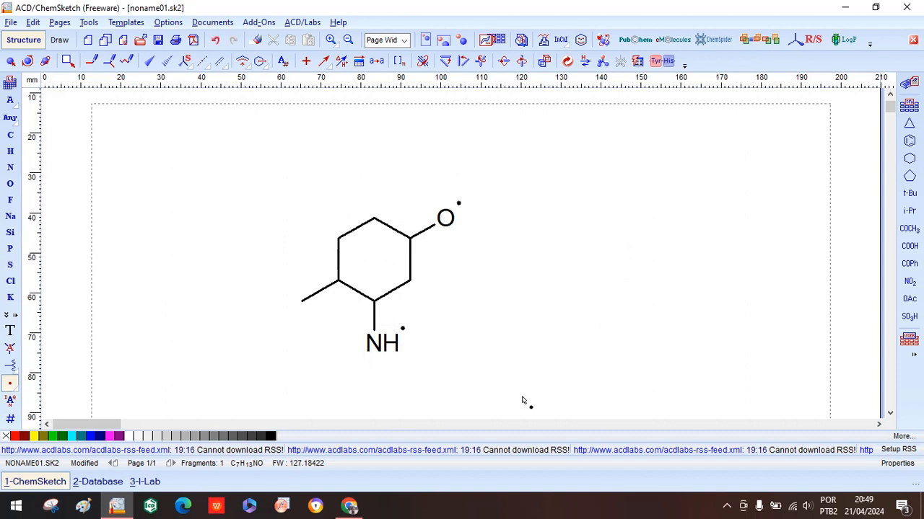
left_click(450, 221)
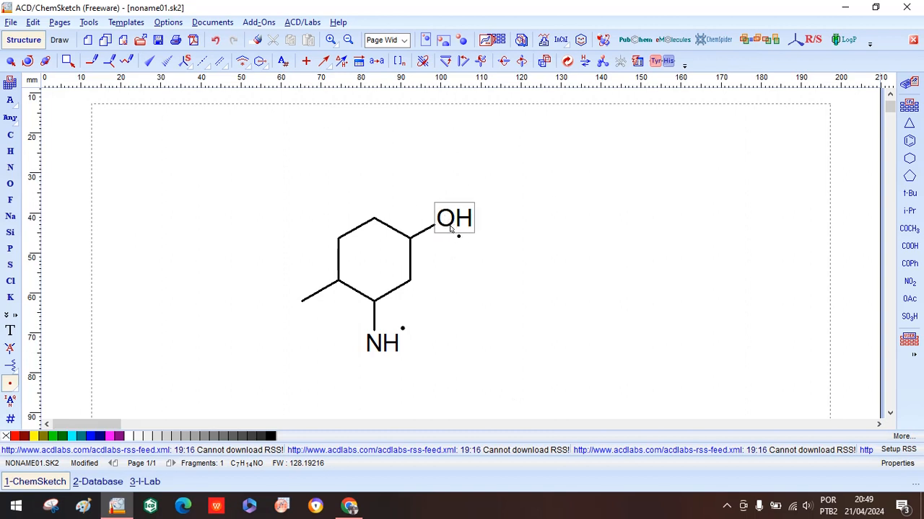
left_click(302, 301)
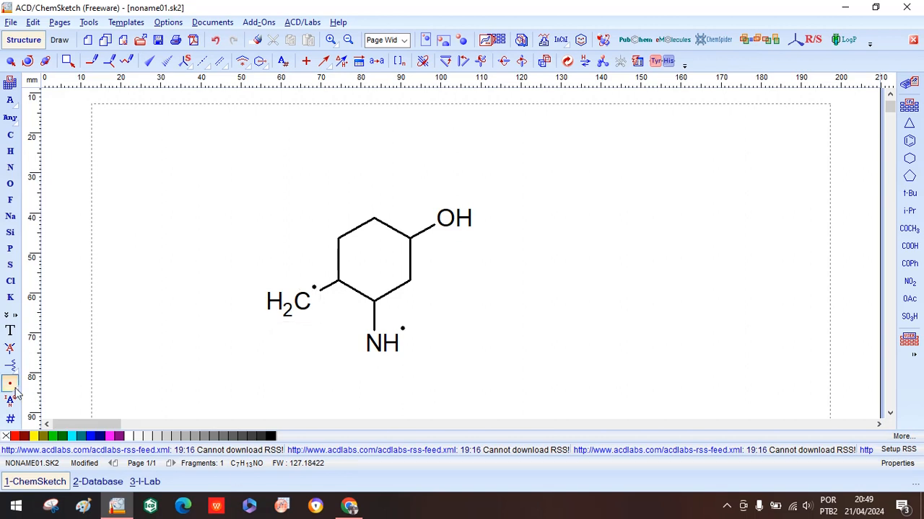
Apply the radical cation symbol to the hydroxyl oxygen and to the ring's upper-left carbon
mouse_move(17, 396)
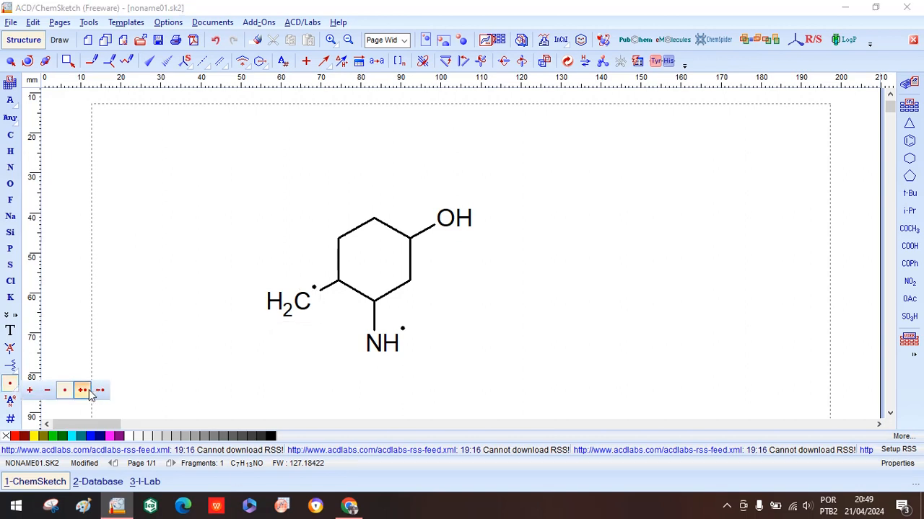
left_click(82, 391)
left_click(447, 220)
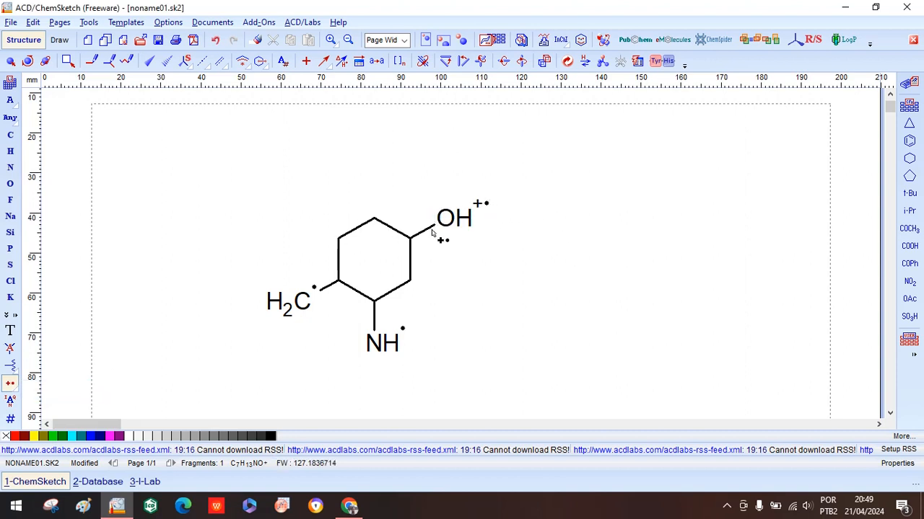
left_click(350, 249)
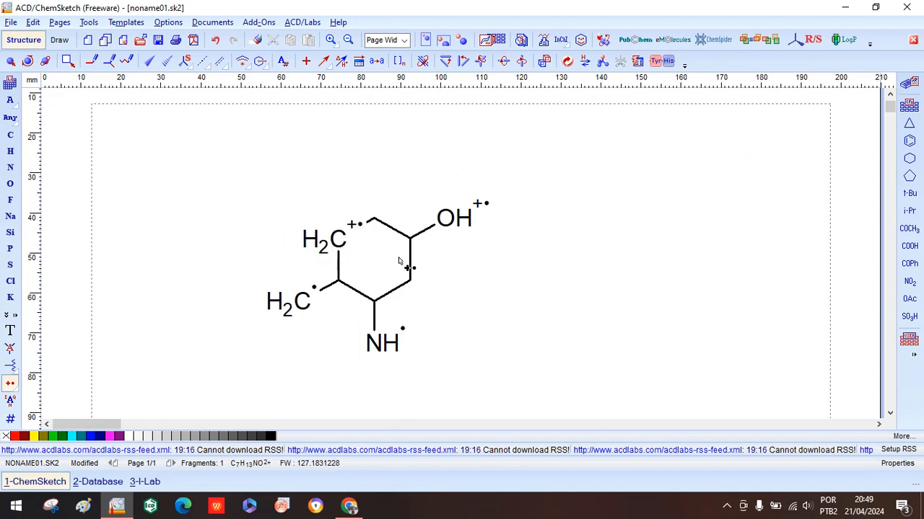
Change the amine nitrogen's radical to a radical anion
left_click(10, 385)
left_click(101, 396)
left_click(376, 346)
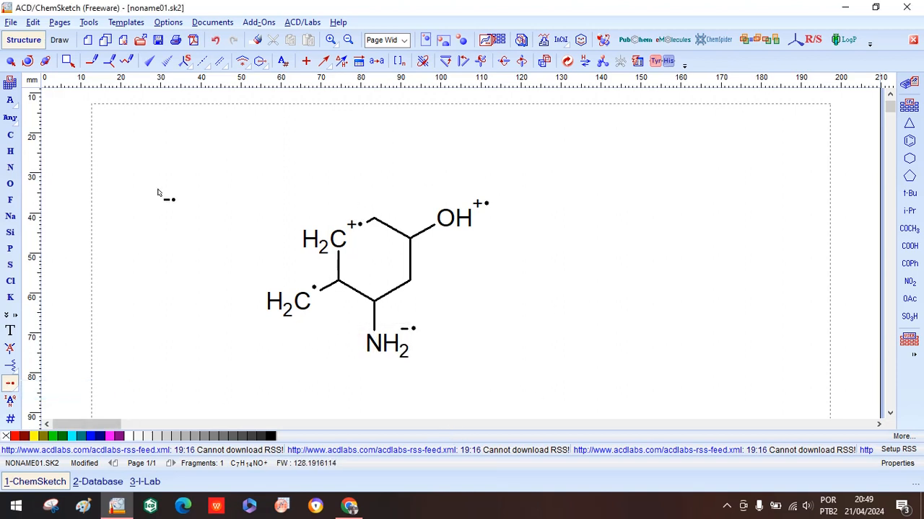
left_click(13, 390)
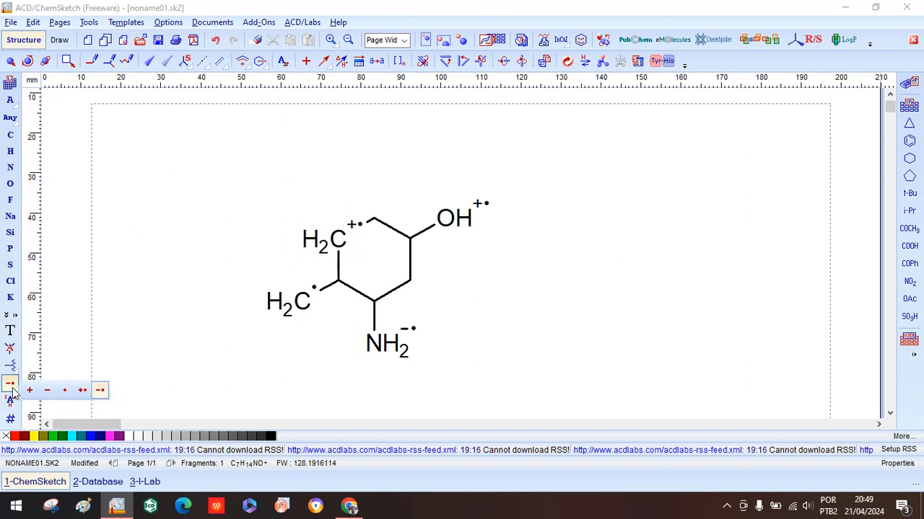
left_click(12, 392)
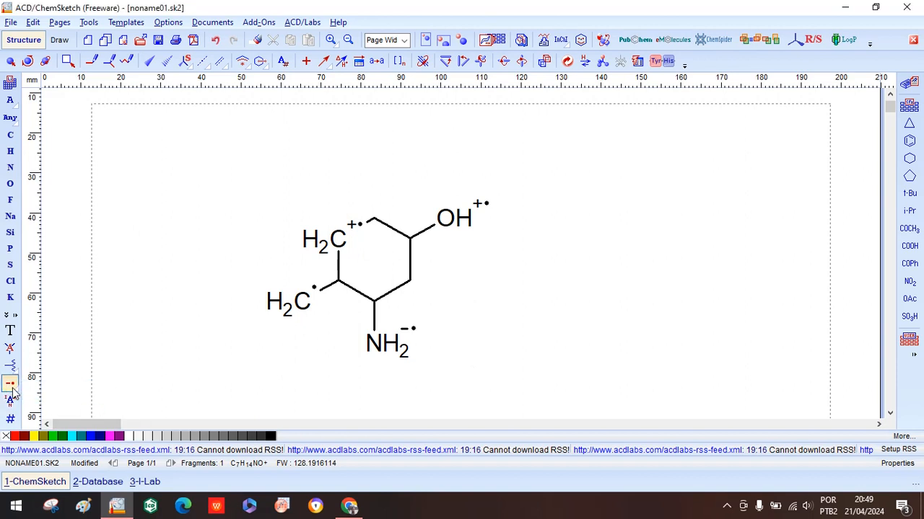
Delete the hydroxyl oxygen, the amine nitrogen and the methyl radical carbon from the ring
left_click(256, 39)
left_click(448, 216)
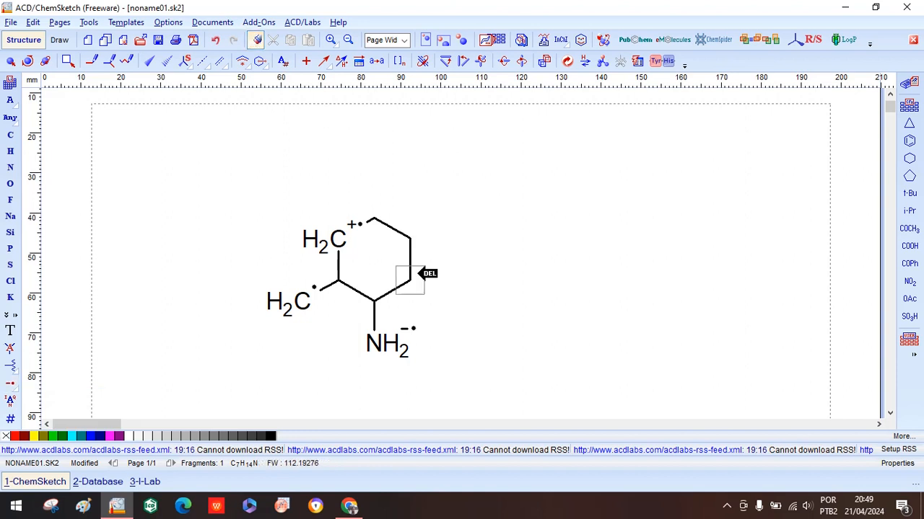
left_click(379, 343)
left_click(285, 305)
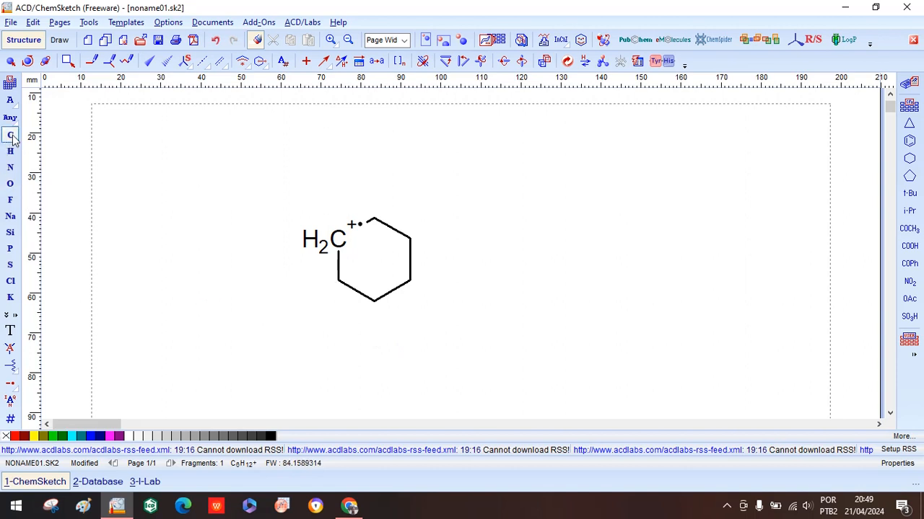
left_click(11, 137)
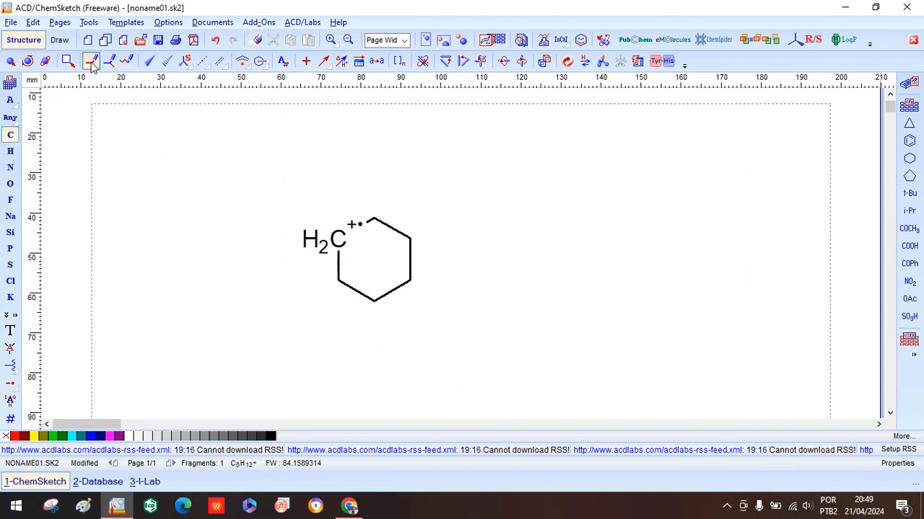
left_click(348, 237)
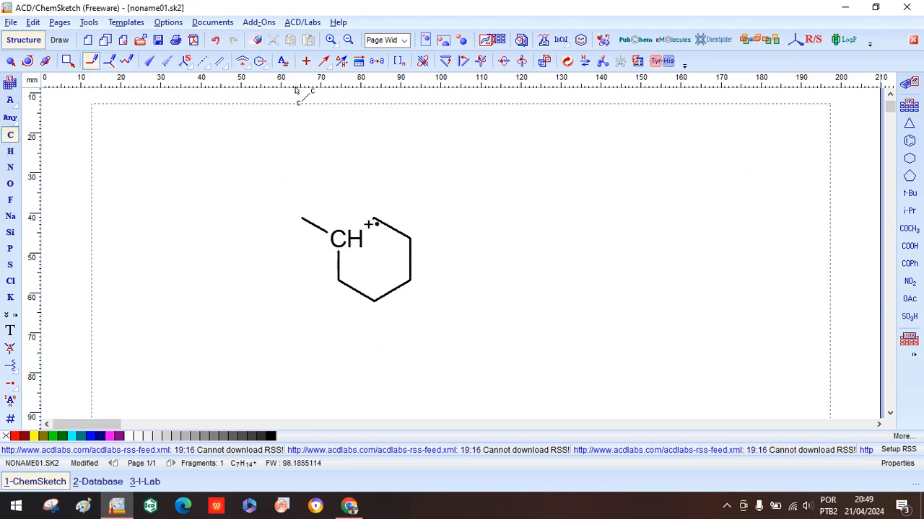
left_click(216, 41)
left_click(215, 41)
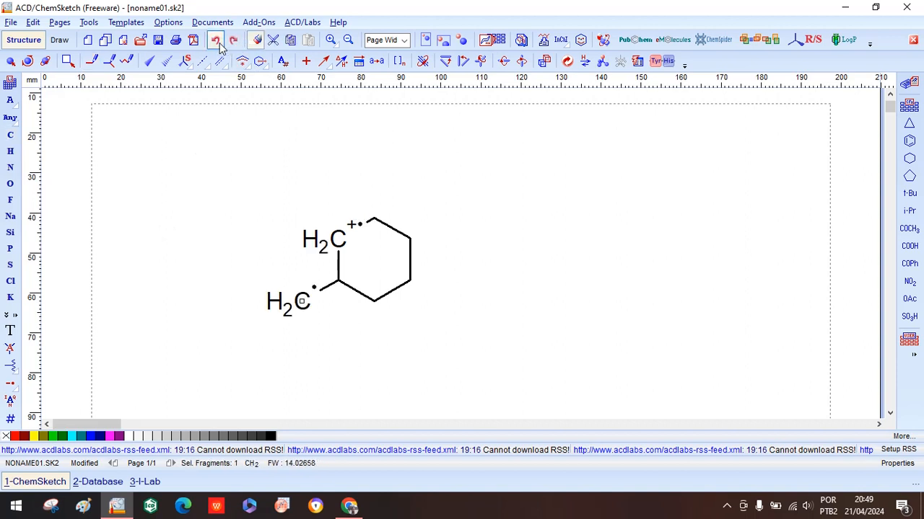
Delete the ring's radical cation carbon and the methyl radical carbon, leaving the open carbon chain
left_click(256, 41)
left_click(336, 239)
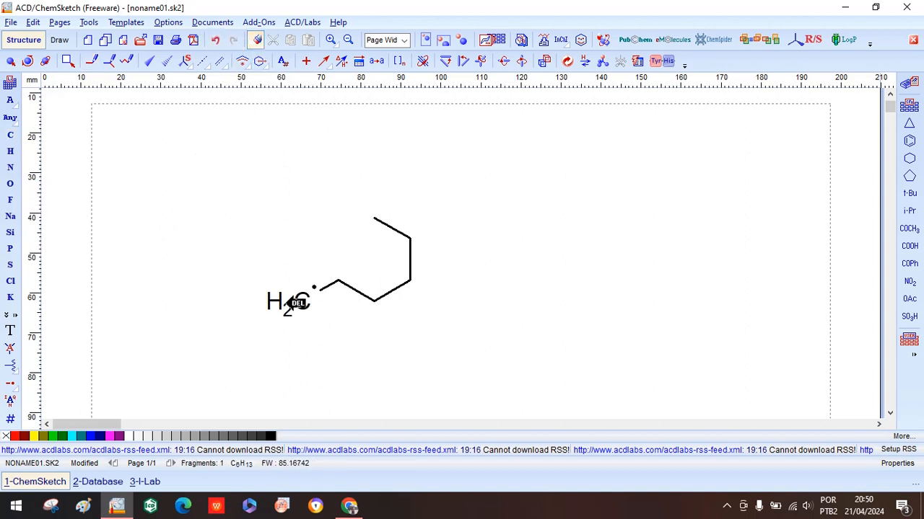
left_click(301, 304)
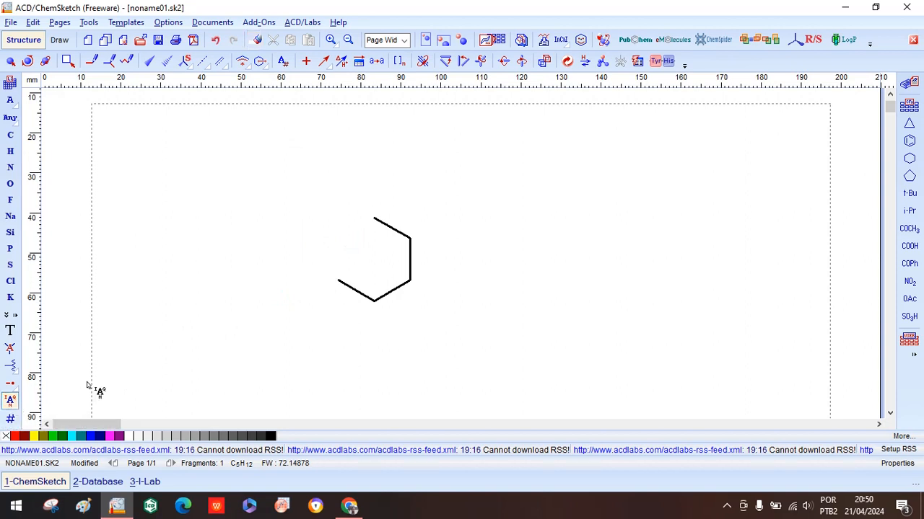
Set the isotope of the chain's upper terminal carbon to 13 in its atomic properties, leaving valence and charge on Auto
left_click(10, 400)
left_click(374, 218)
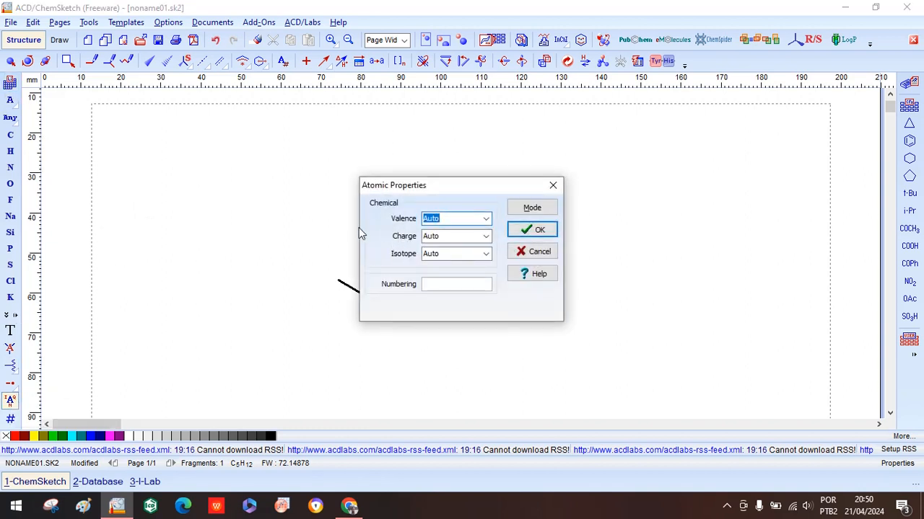
left_click(486, 236)
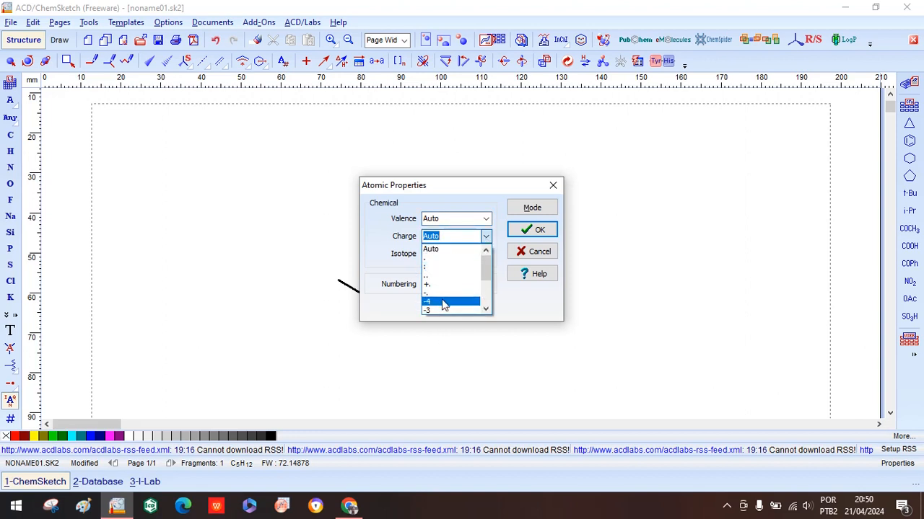
left_click(485, 237)
left_click(486, 218)
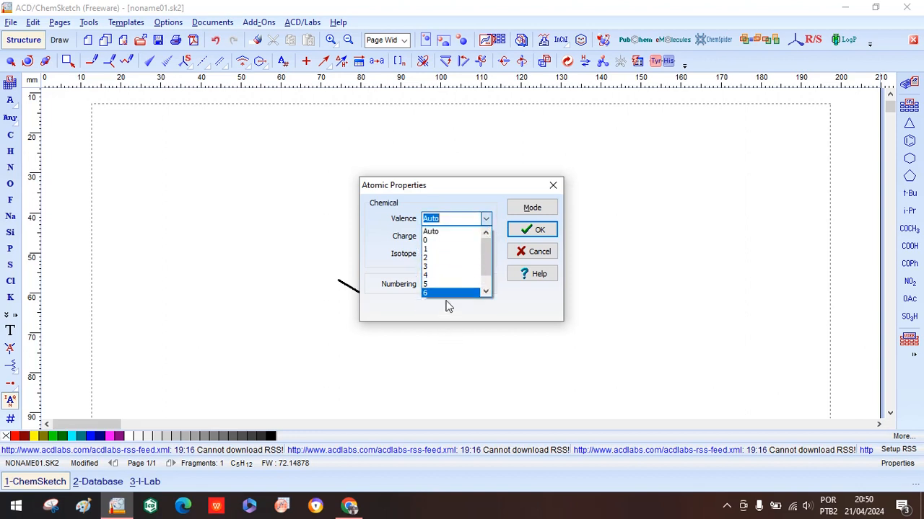
left_click(485, 219)
left_click(487, 254)
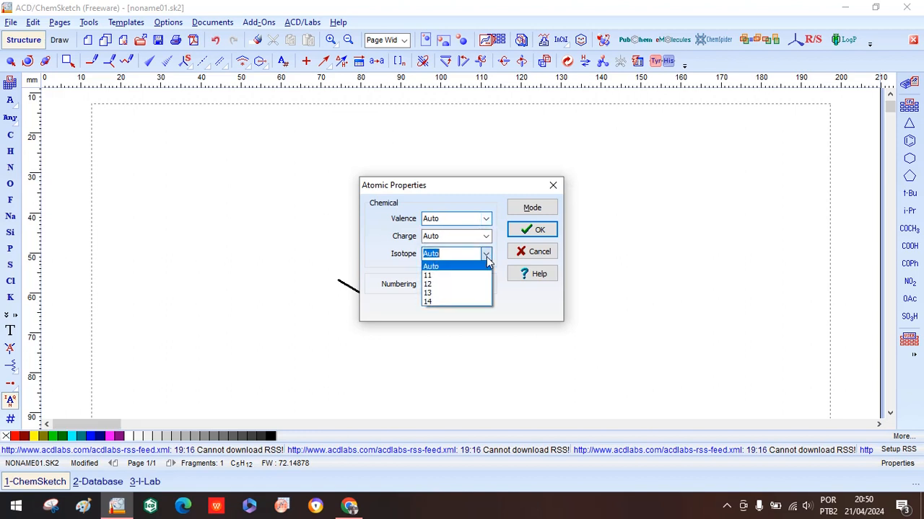
left_click(443, 293)
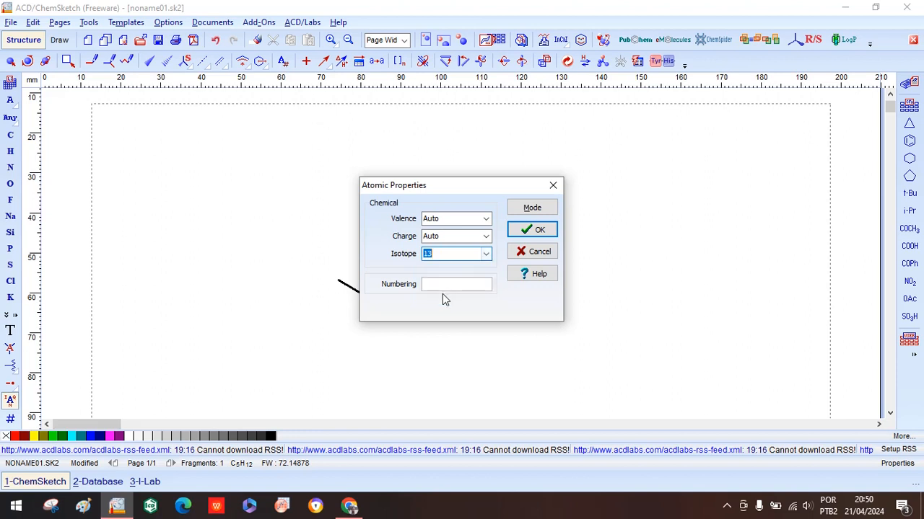
left_click(540, 232)
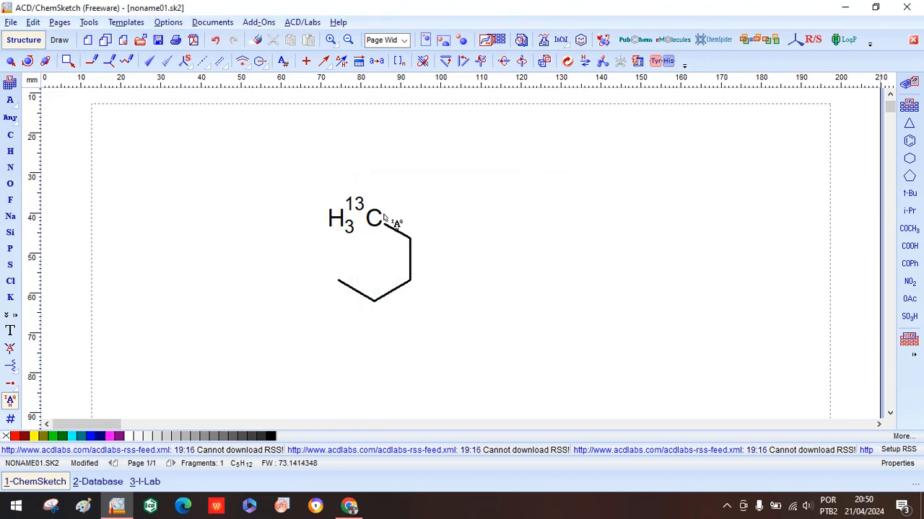
left_click(28, 391)
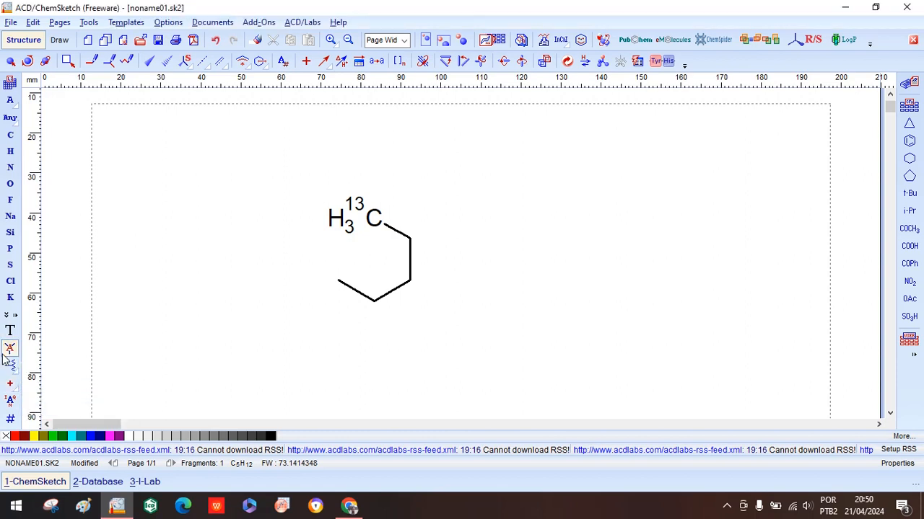
left_click(6, 349)
left_click(13, 407)
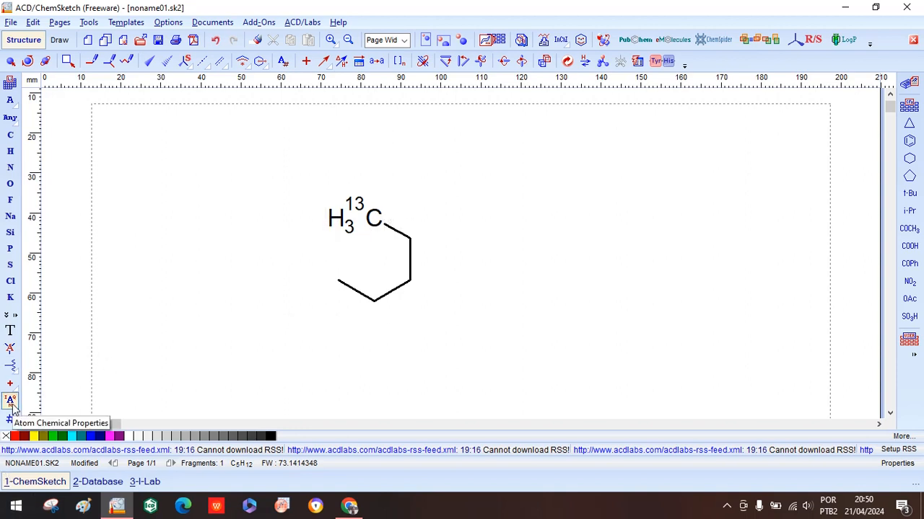
Delete the carbon-13 atom and the rest of the chain atom by atom to empty the page
left_click(257, 39)
left_click(365, 210)
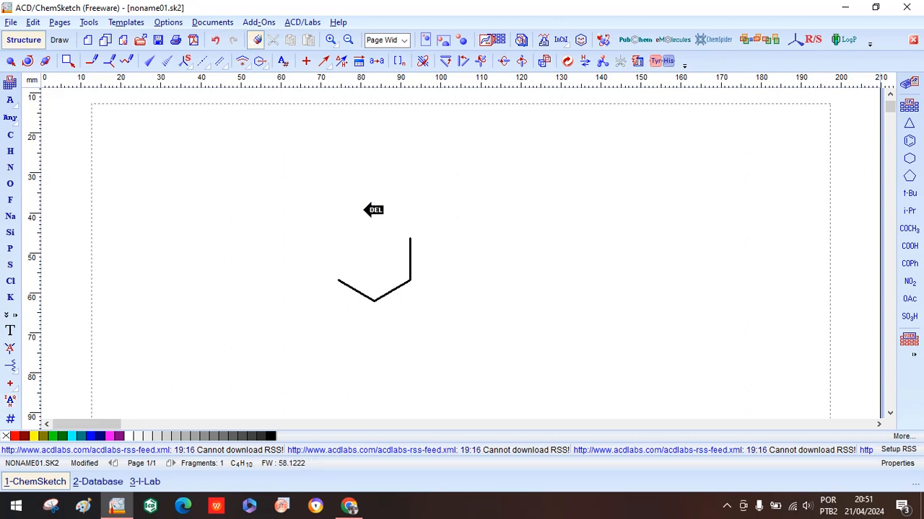
left_click(410, 239)
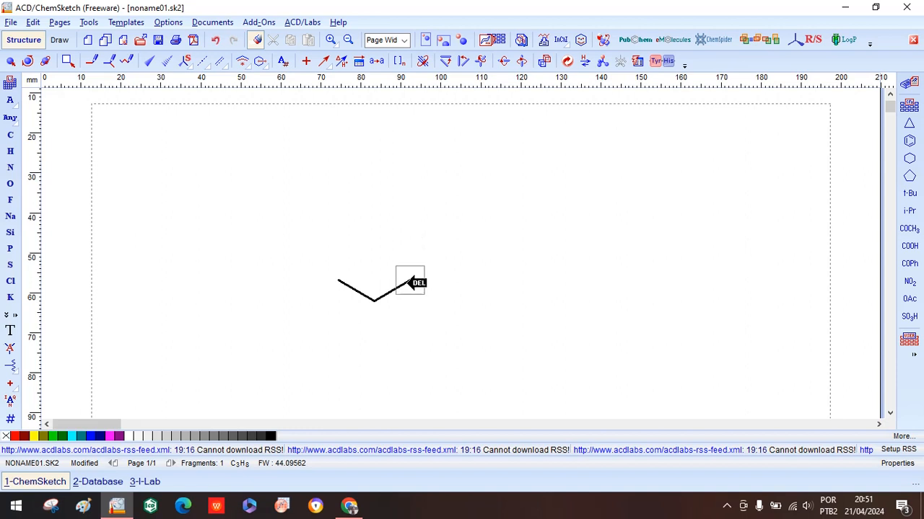
left_click(410, 282)
left_click(374, 300)
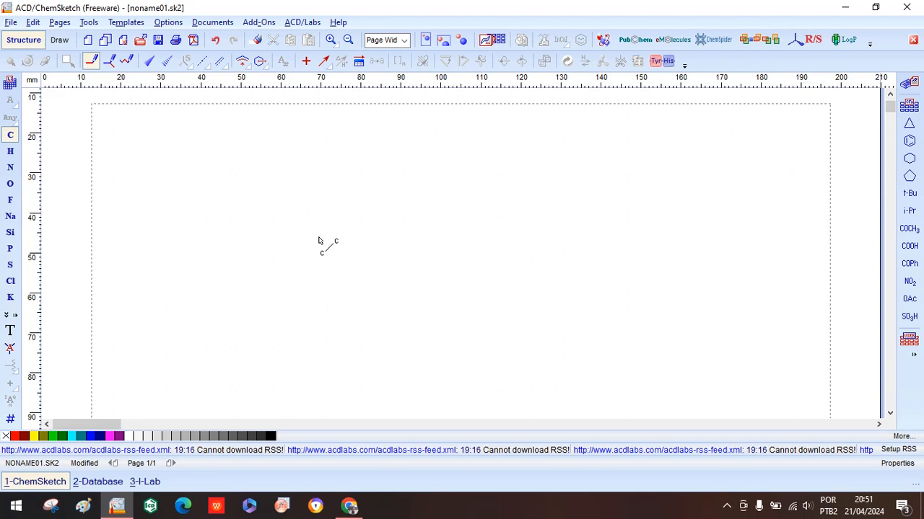
Draw a horizontal zigzag chain of 23 carbons and enlarge it to about 133 mm long
left_click(128, 62)
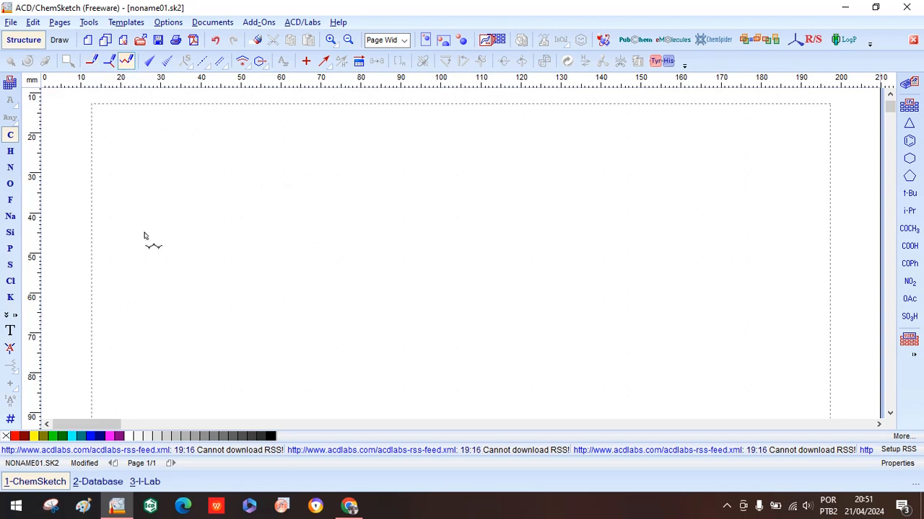
left_click_drag(145, 230, 473, 240)
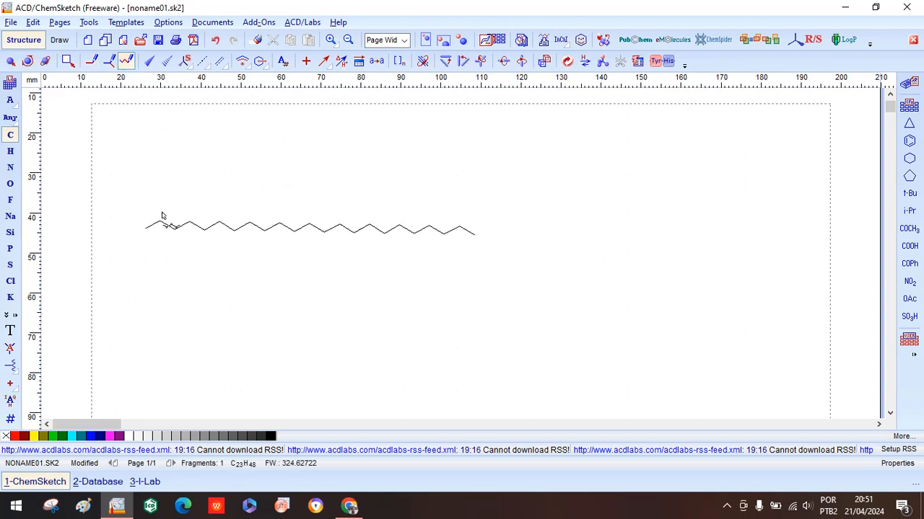
left_click(11, 60)
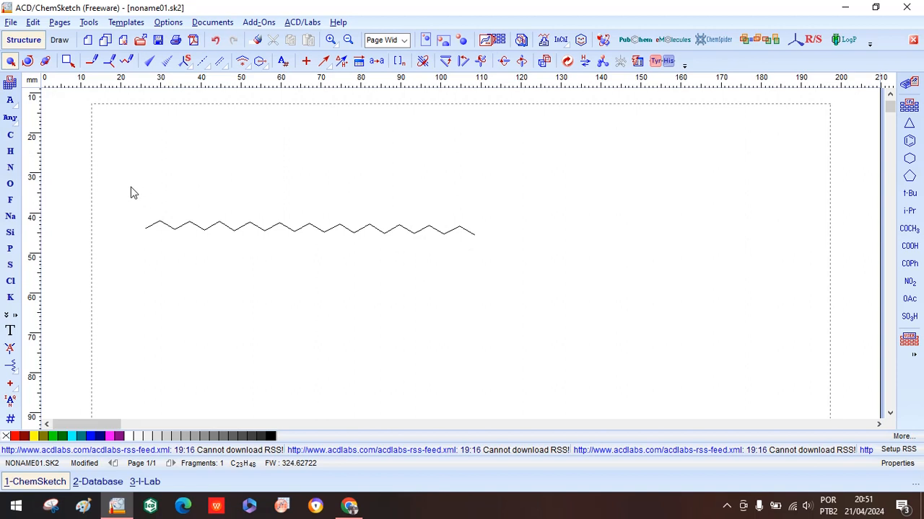
left_click_drag(130, 187, 514, 305)
left_click_drag(122, 182, 556, 315)
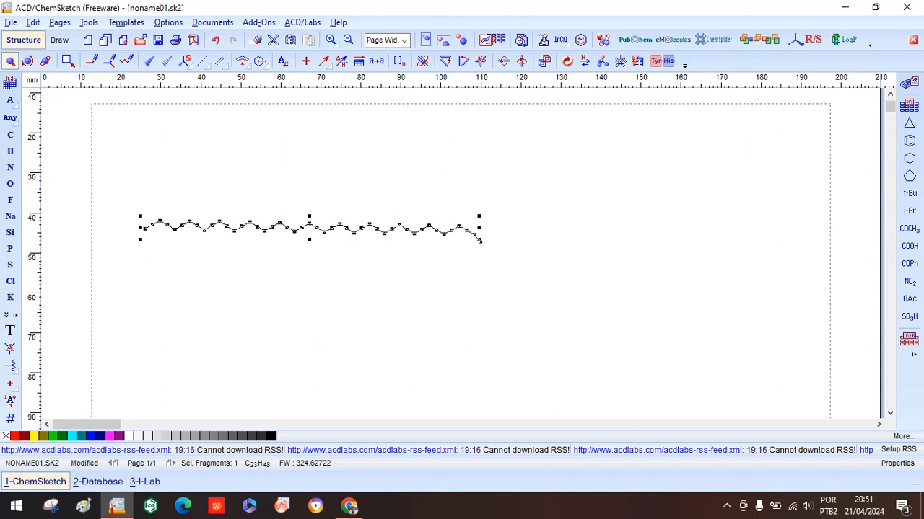
left_click_drag(478, 238, 681, 283)
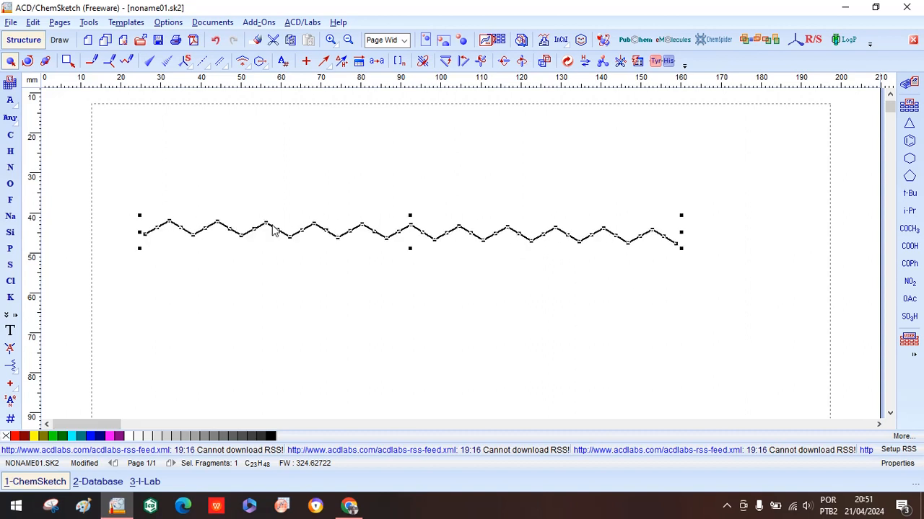
left_click(238, 185)
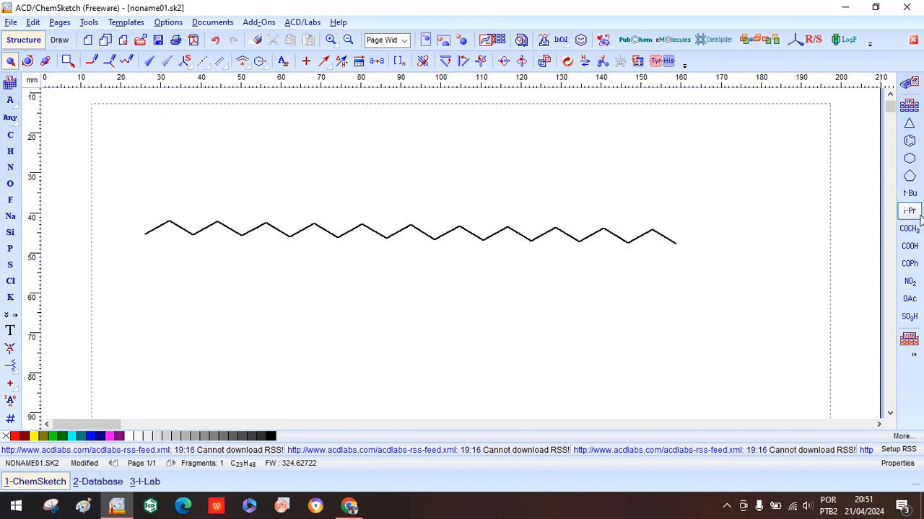
Attach a benzene ring below the ninth carbon of the chain
left_click(909, 141)
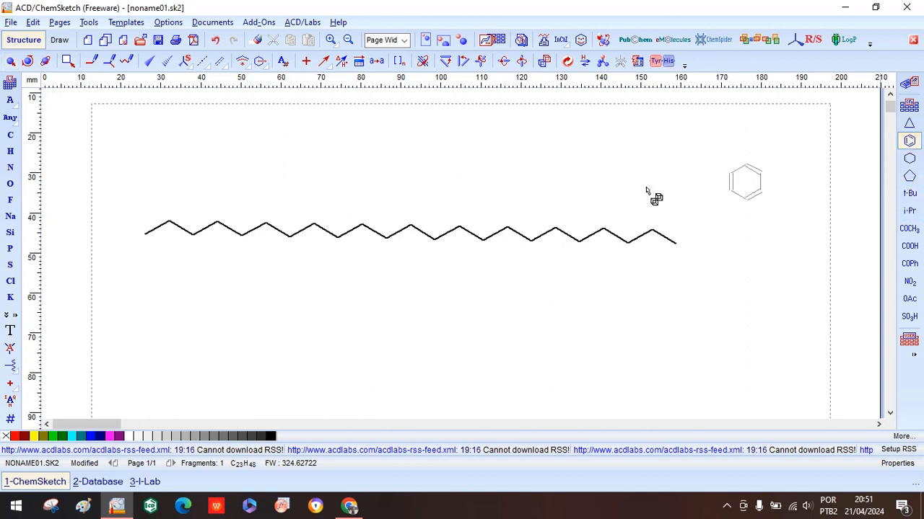
left_click(338, 242)
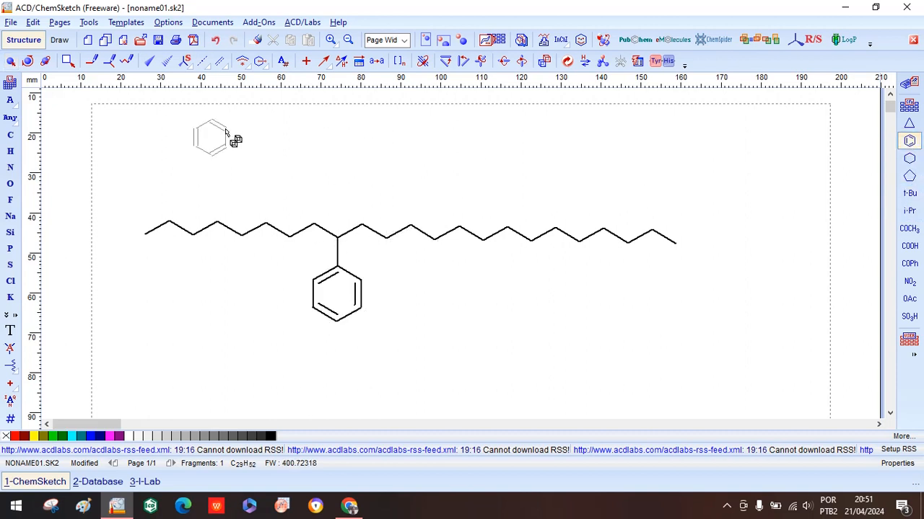
left_click(11, 63)
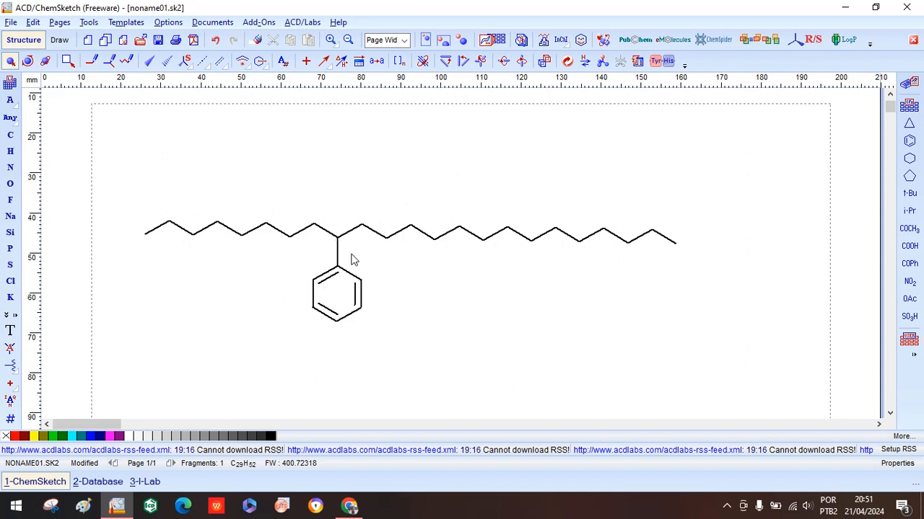
Enclose the phenyl-bearing chain segment in multiple-group parentheses, crossing the sixth-to-seventh and eleventh-to-twelfth carbon bonds
left_click(401, 64)
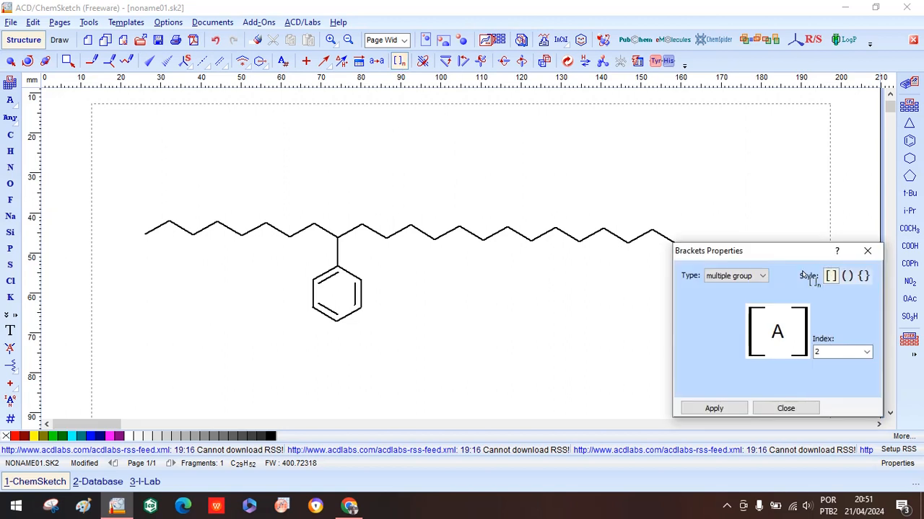
left_click_drag(792, 254, 763, 164)
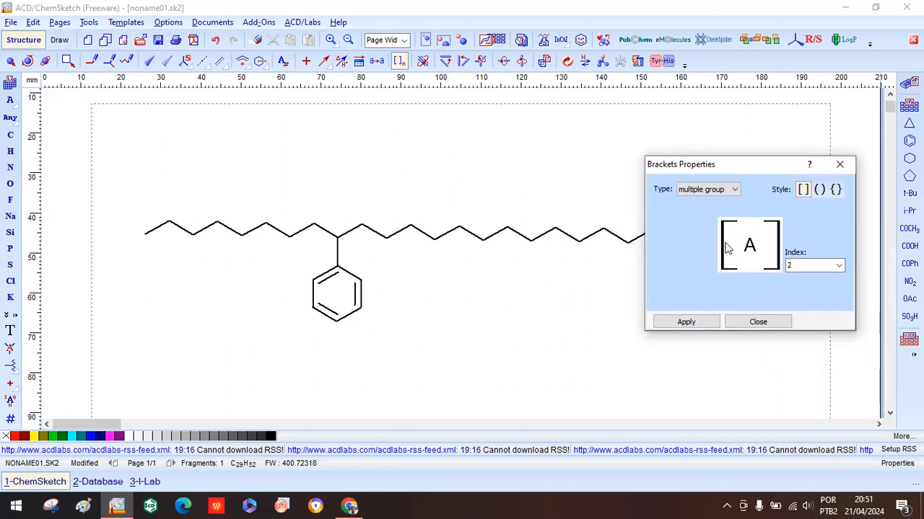
left_click(819, 190)
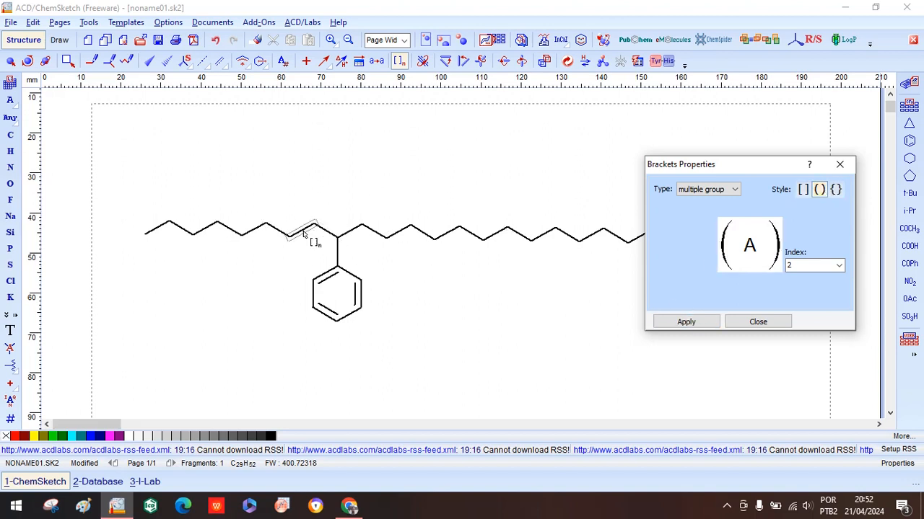
left_click(275, 229)
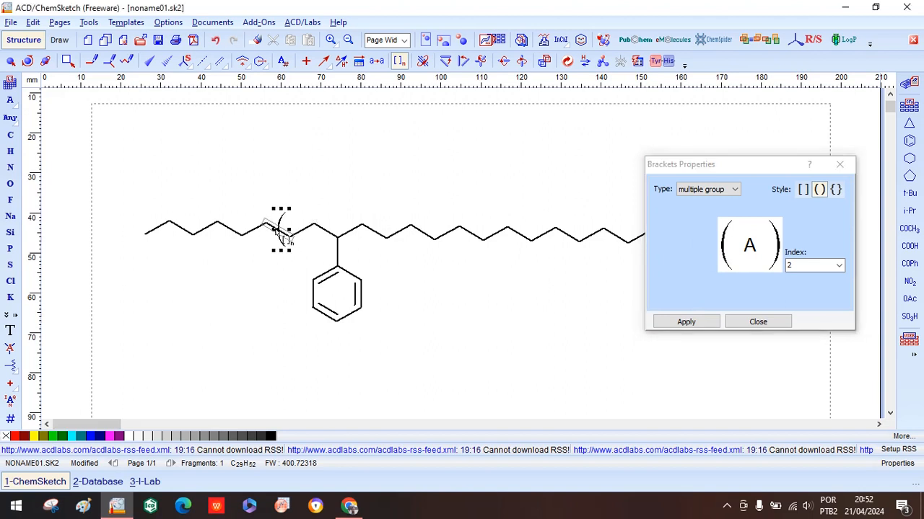
left_click(397, 236)
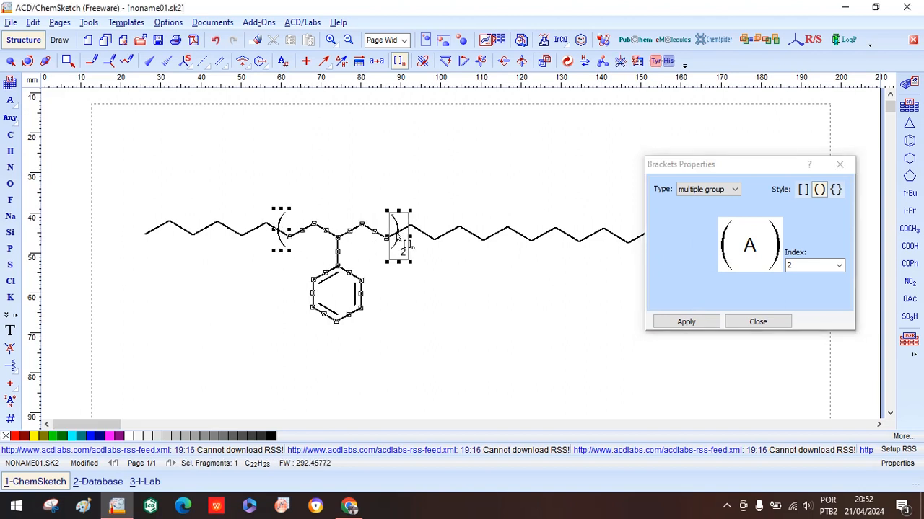
Set the bracket index to n and accept the change to the polymer (SRU) type
left_click(806, 265)
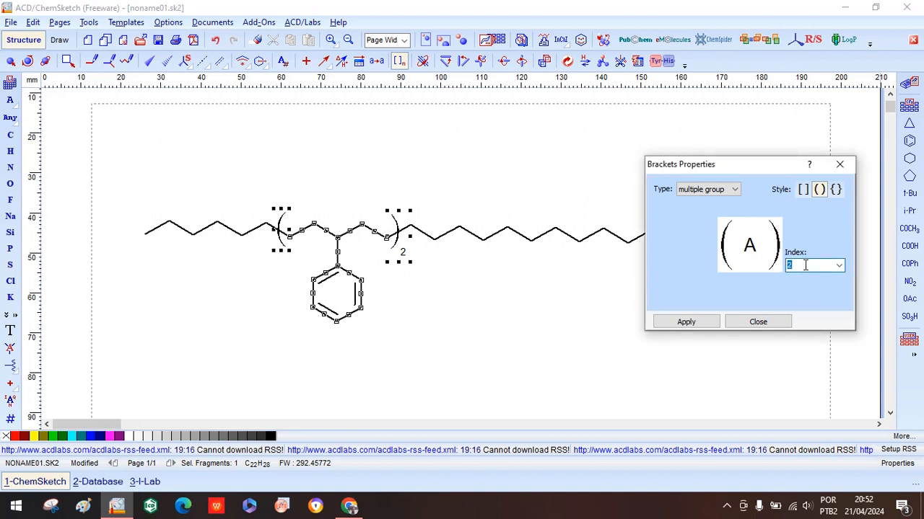
left_click(709, 325)
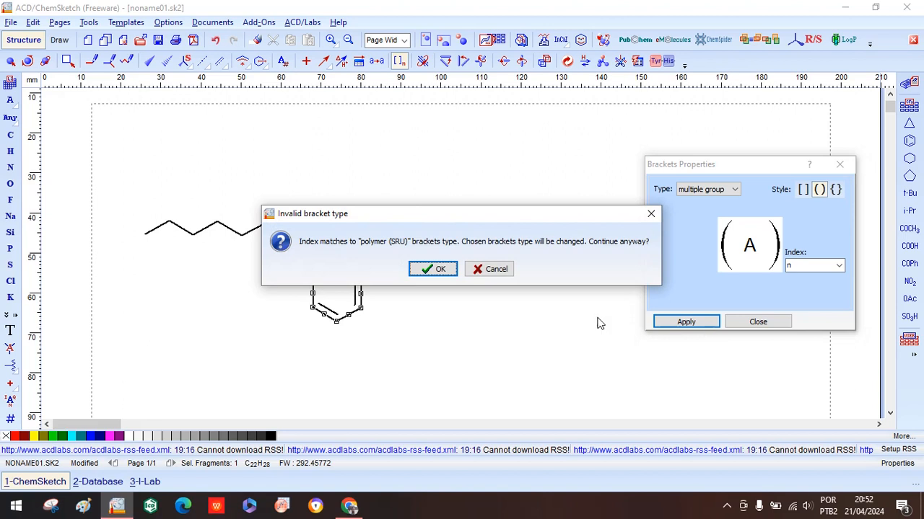
left_click(441, 270)
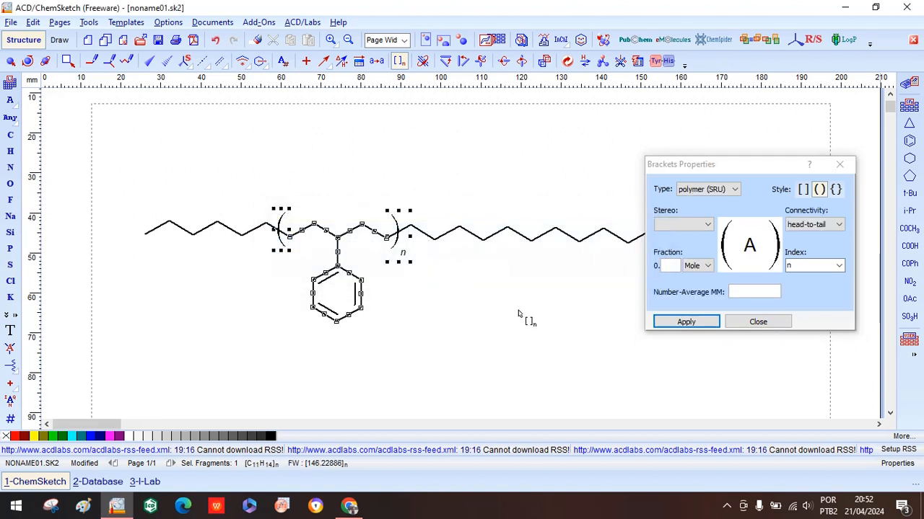
Undo the parentheses around the chain segment and delete the whole phenyl-bearing chain
left_click(754, 329)
left_click(616, 348)
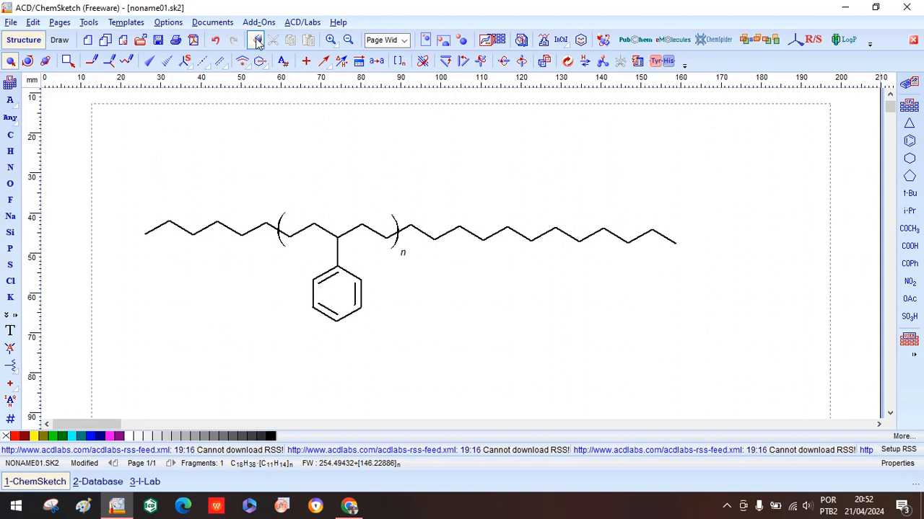
left_click(216, 42)
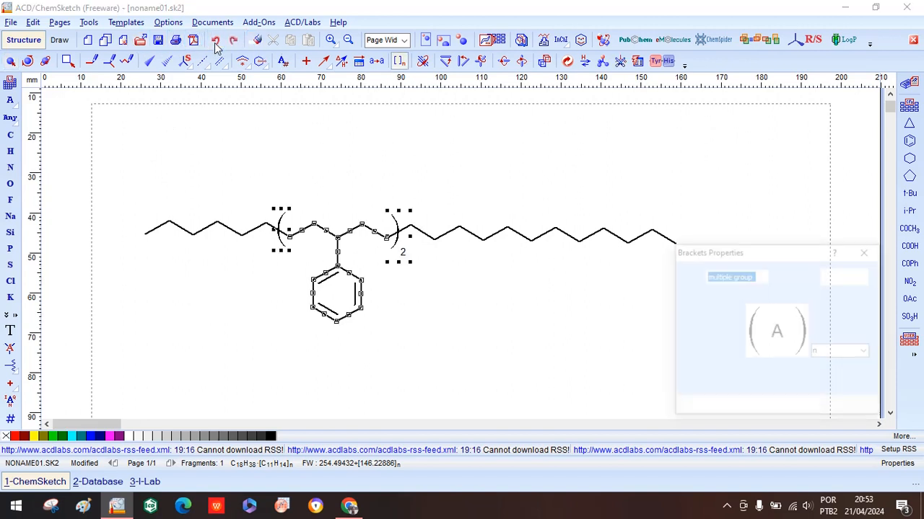
left_click(864, 253)
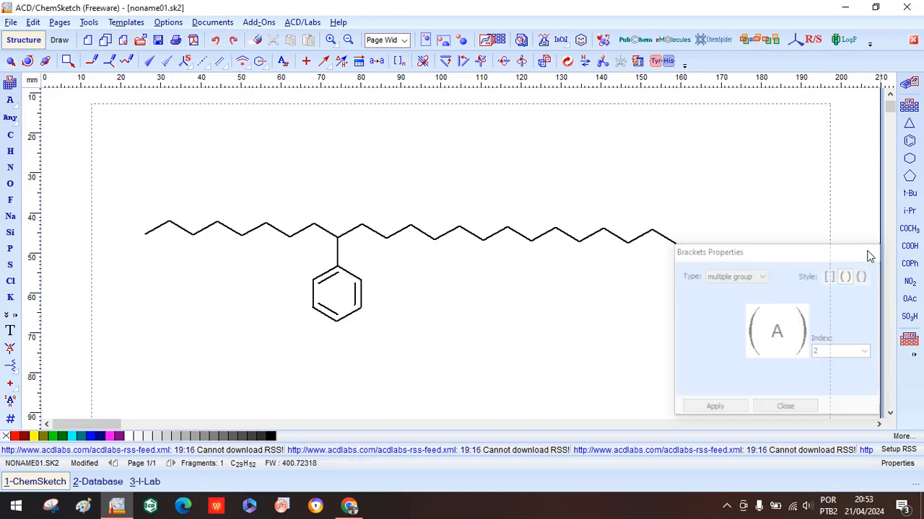
left_click_drag(127, 176, 754, 334)
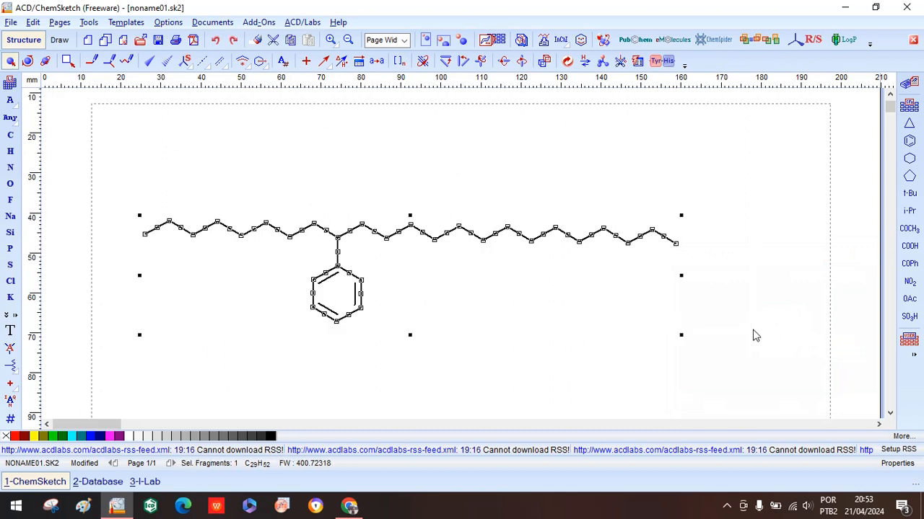
key("Delete")
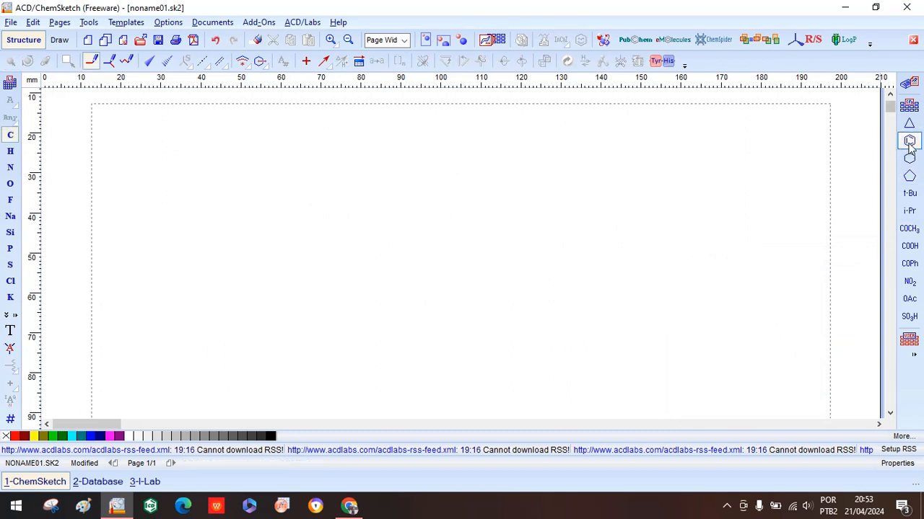
Draw two benzene rings linked by a single carbon and enlarge the structure to about 28 mm wide and 40 mm tall
left_click(909, 142)
left_click(256, 241)
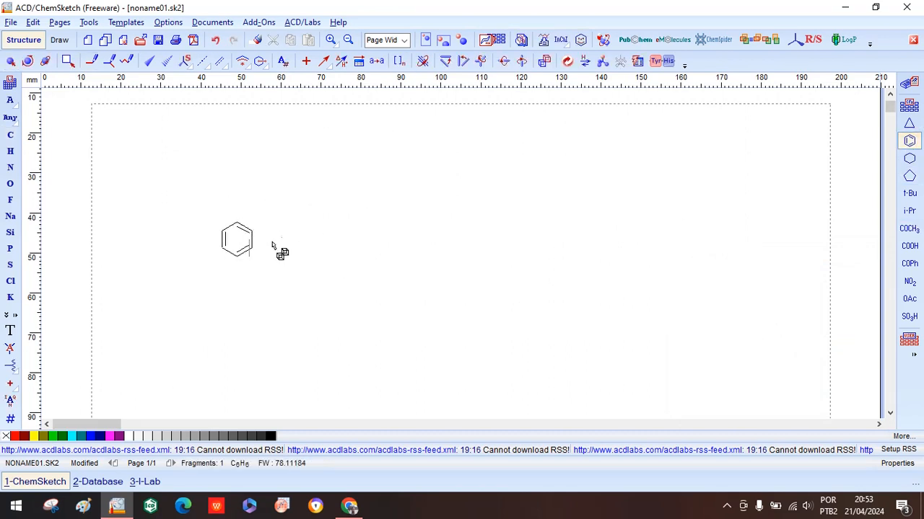
left_click(127, 60)
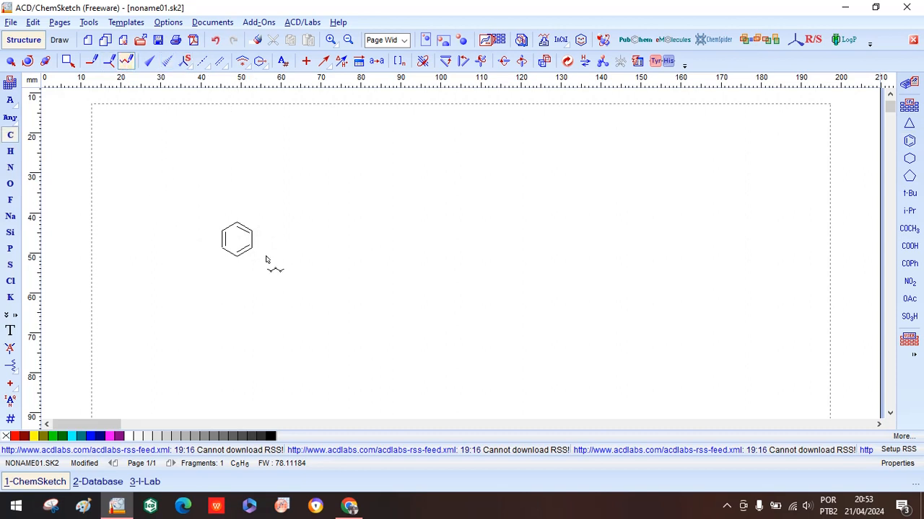
left_click(253, 249)
left_click(915, 141)
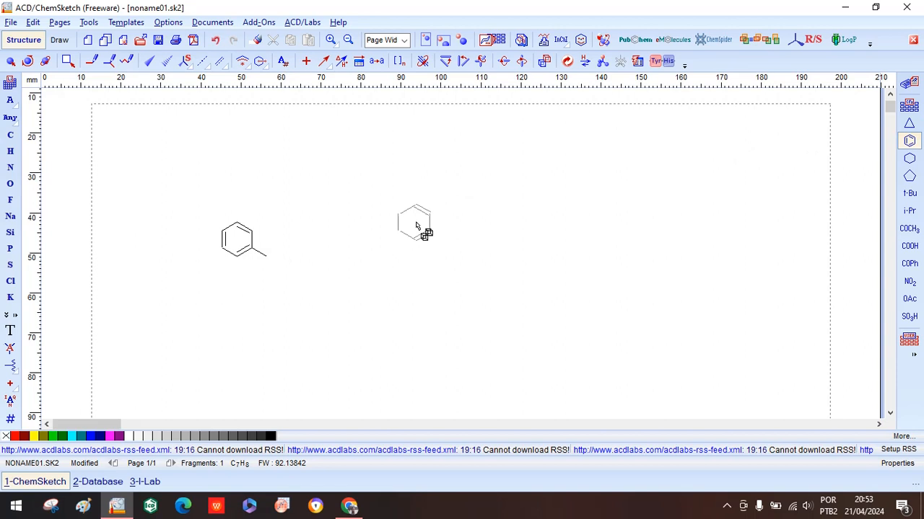
left_click(266, 257)
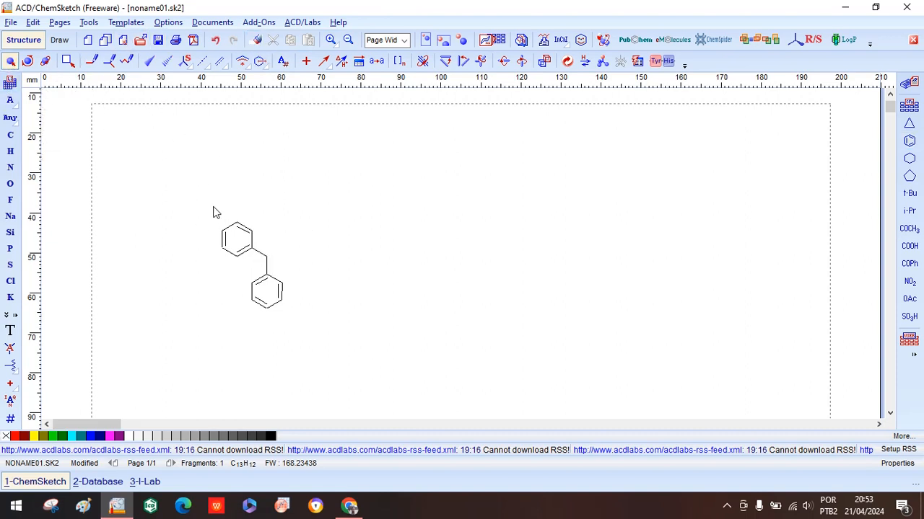
mouse_move(213, 209)
left_mouse_down()
mouse_move(299, 334)
mouse_move(390, 363)
left_mouse_up()
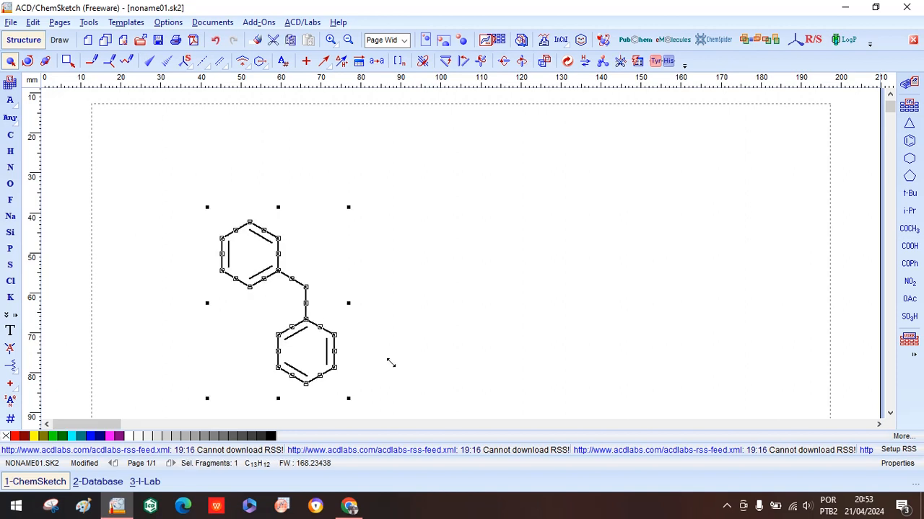
left_click(398, 230)
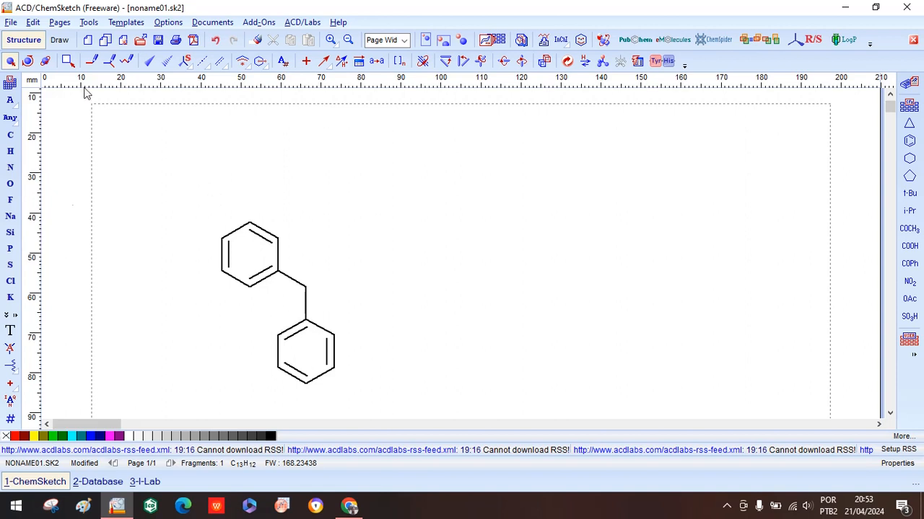
Attach a third benzene ring to the linking carbon and erase the ring below it, keeping the two upper rings joined
left_click(909, 141)
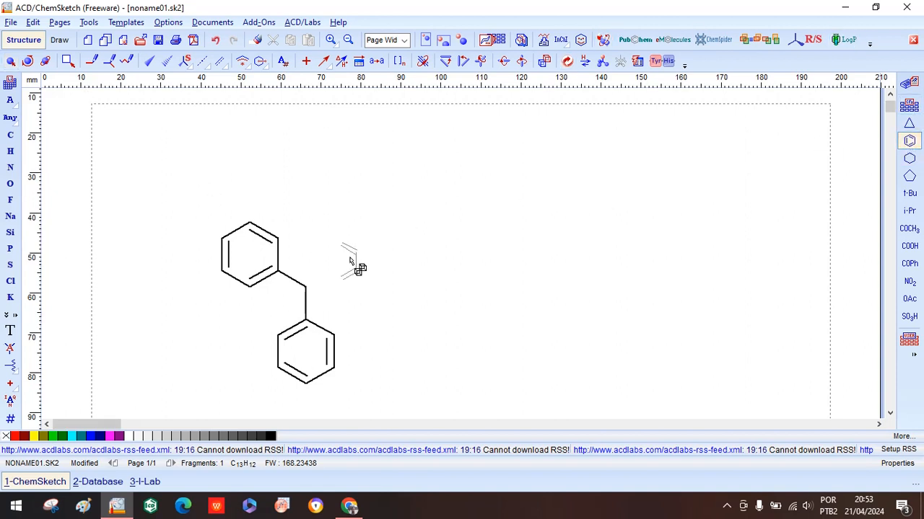
left_click(310, 292)
left_click(257, 40)
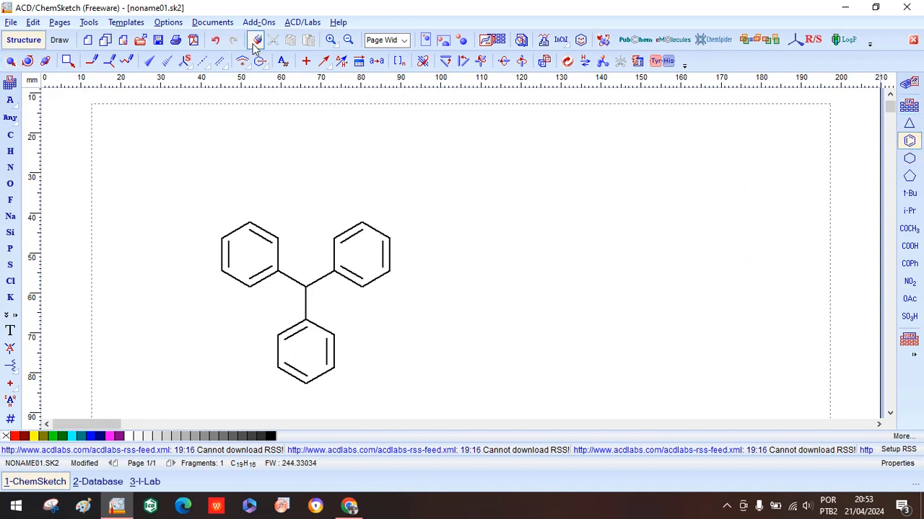
left_click(308, 319)
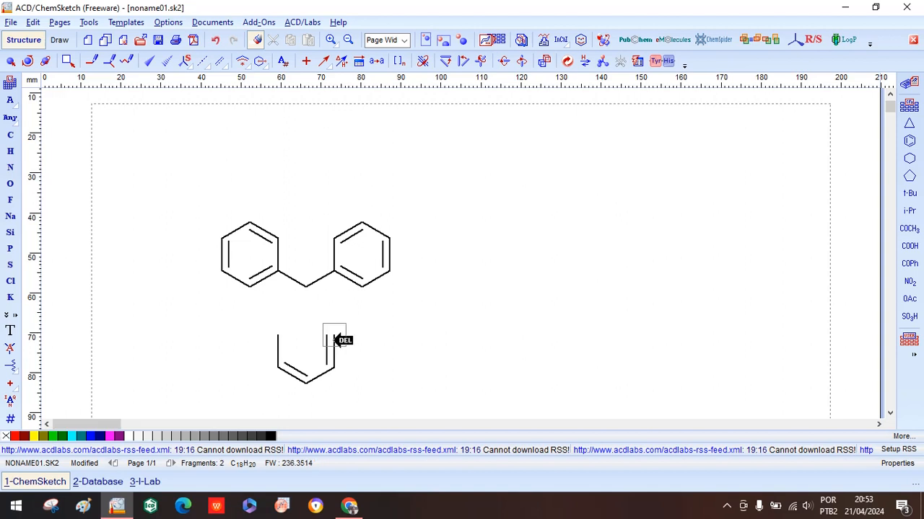
left_click(334, 351)
left_click(280, 365)
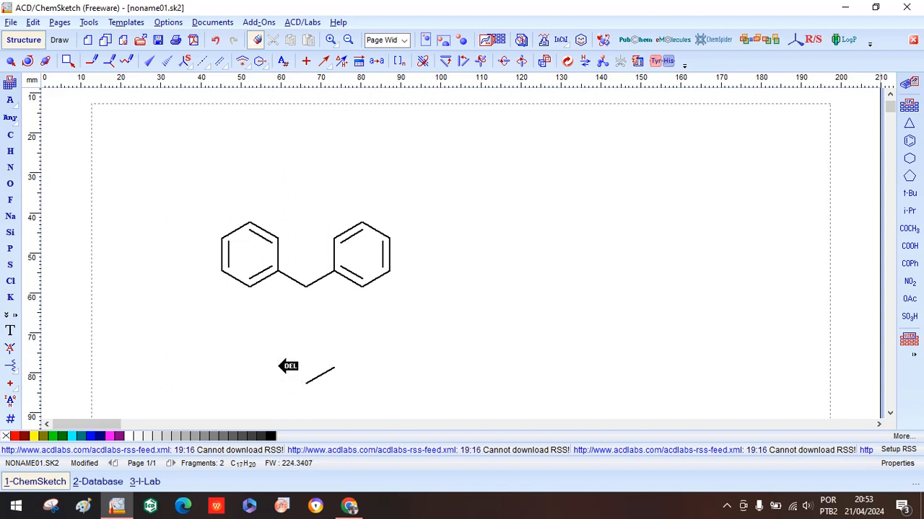
left_click(329, 371)
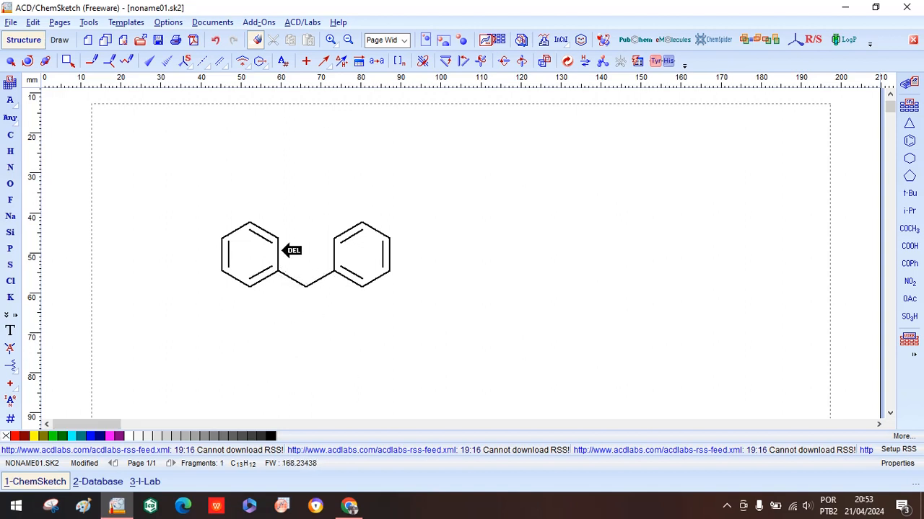
Enclose the carbon linking the two rings in multiple-group parentheses with index 2
left_click(399, 60)
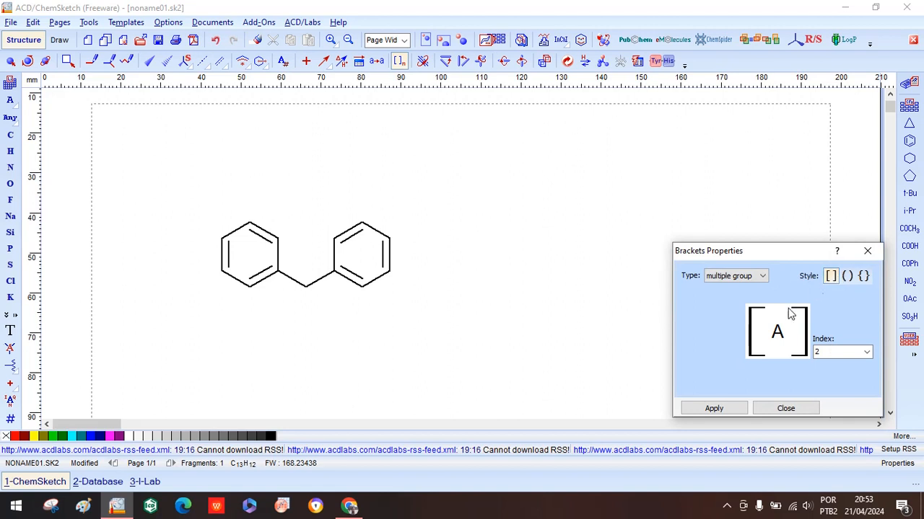
left_click(846, 278)
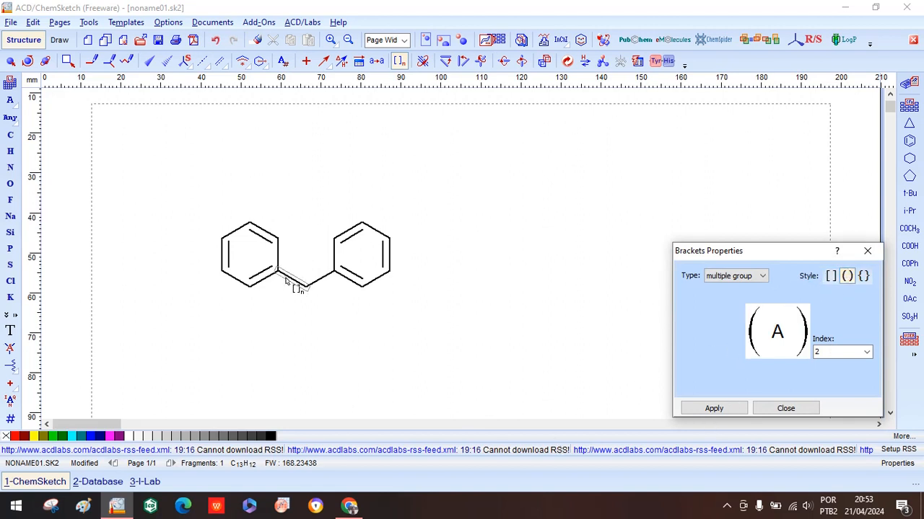
left_click(287, 281)
left_click(316, 281)
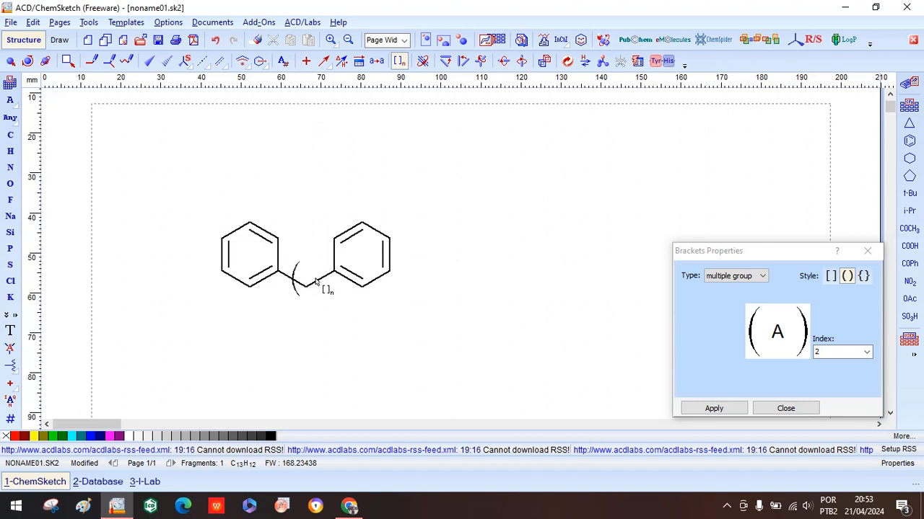
left_click(714, 408)
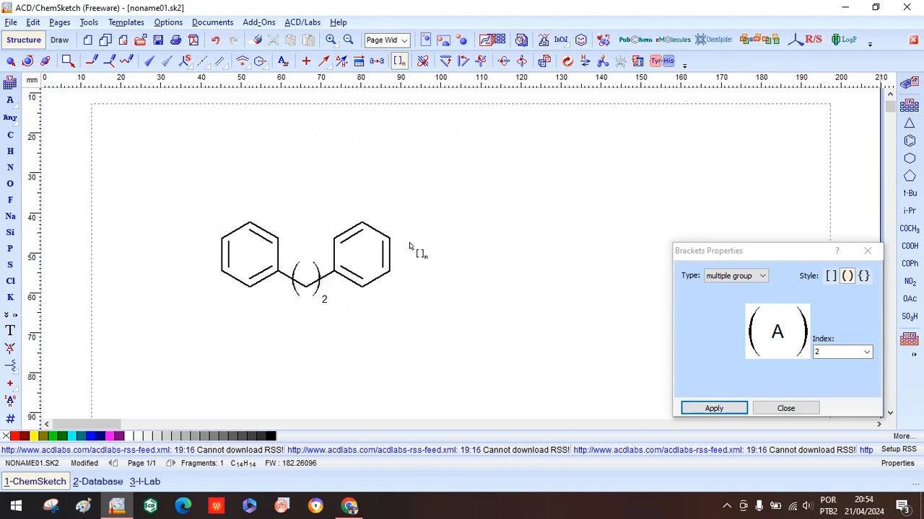
Set the index of the parentheses around the linking carbon to 12 and close the bracket properties
left_click(834, 351)
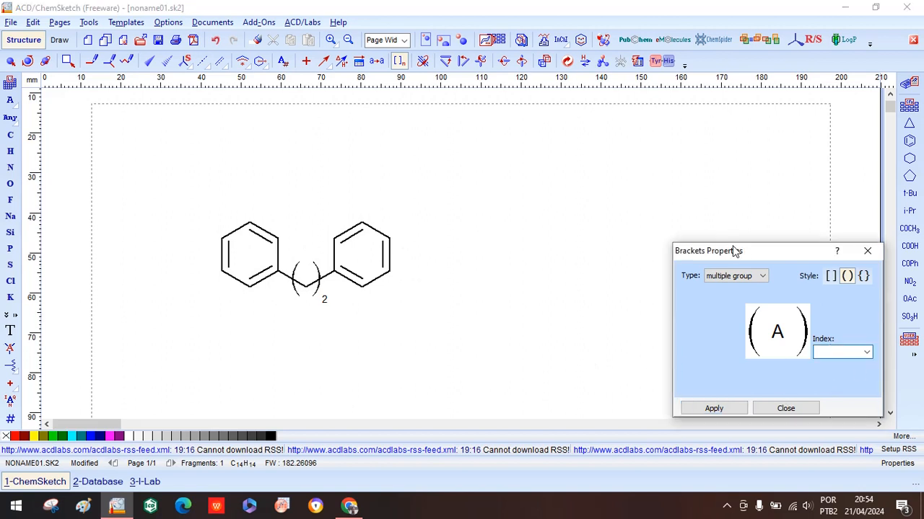
type("12")
left_click(714, 408)
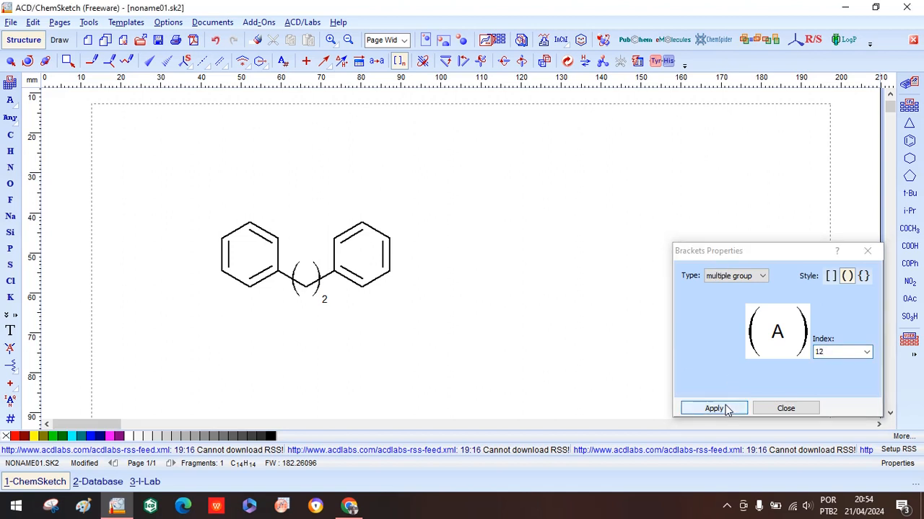
left_click(318, 295)
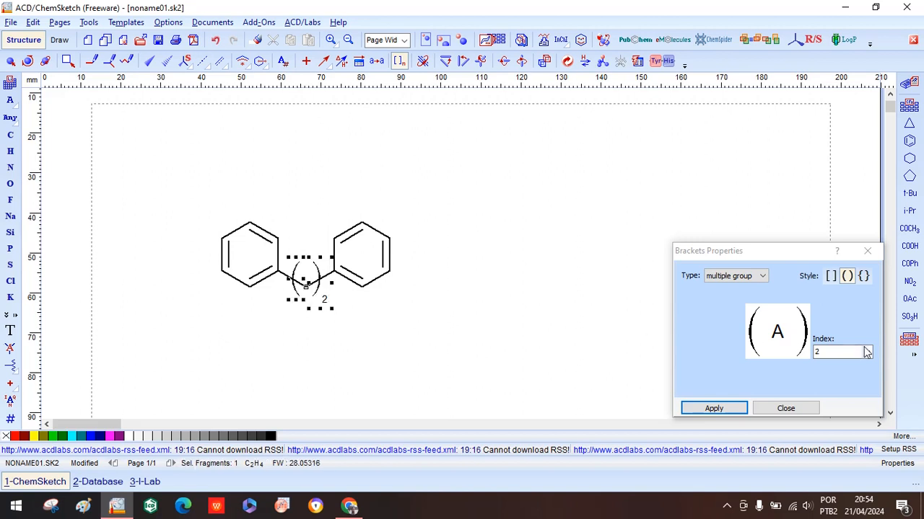
left_click(833, 352)
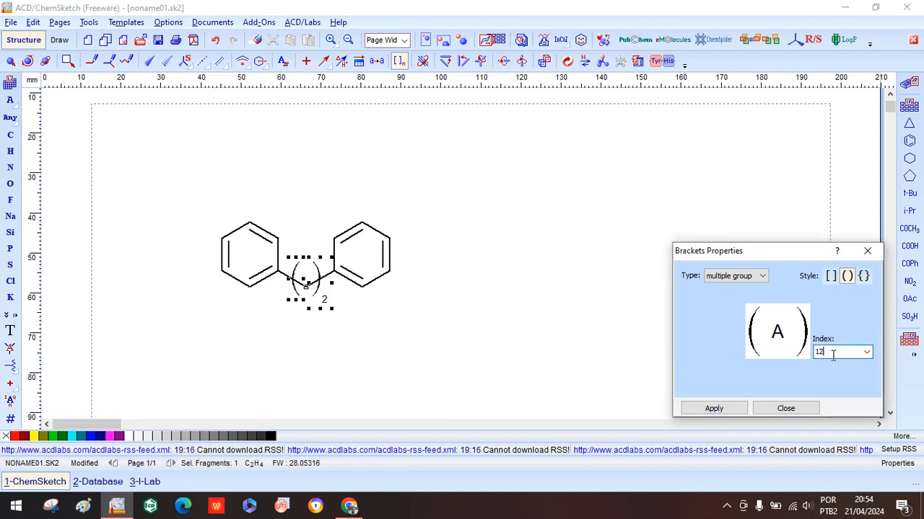
type("12")
left_click(722, 408)
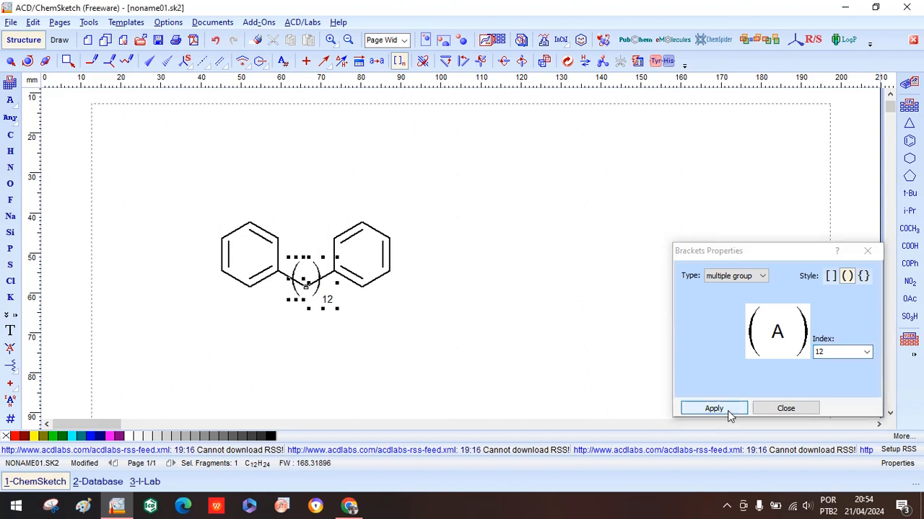
left_click(793, 409)
left_click(558, 352)
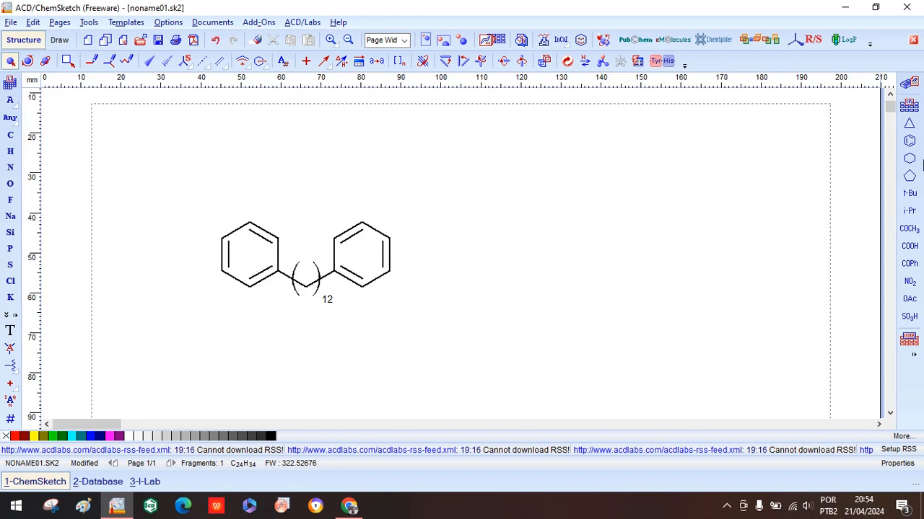
Draw a separate benzene ring bearing a 12-carbon zigzag chain beside the bracketed structure, and delete it
left_click(909, 141)
left_click(496, 188)
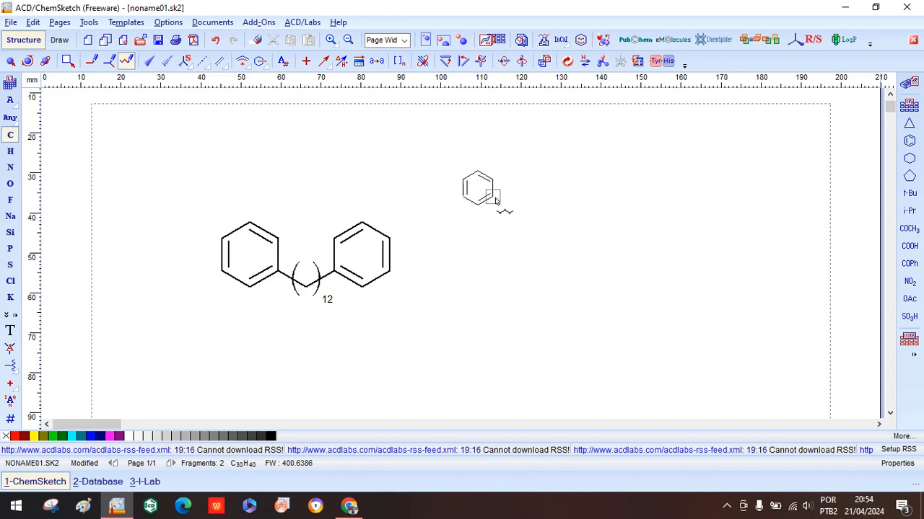
left_click_drag(497, 200, 663, 202)
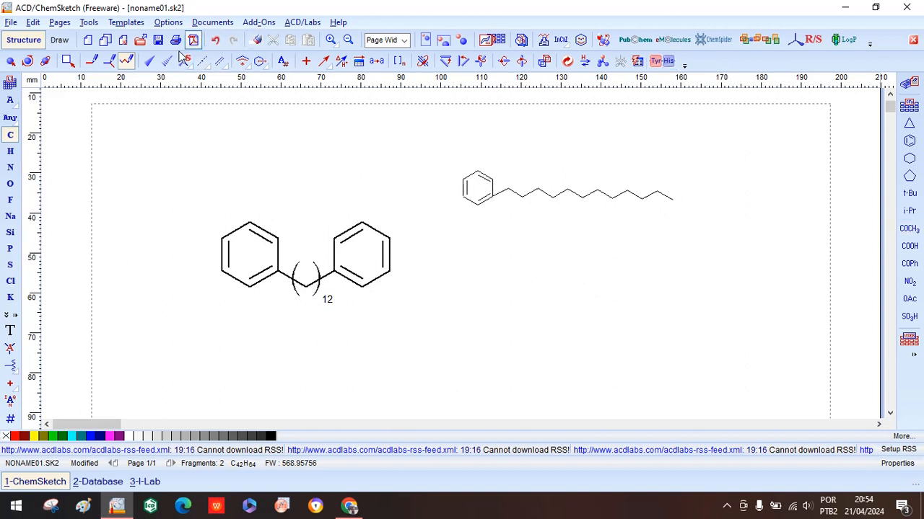
left_click(10, 60)
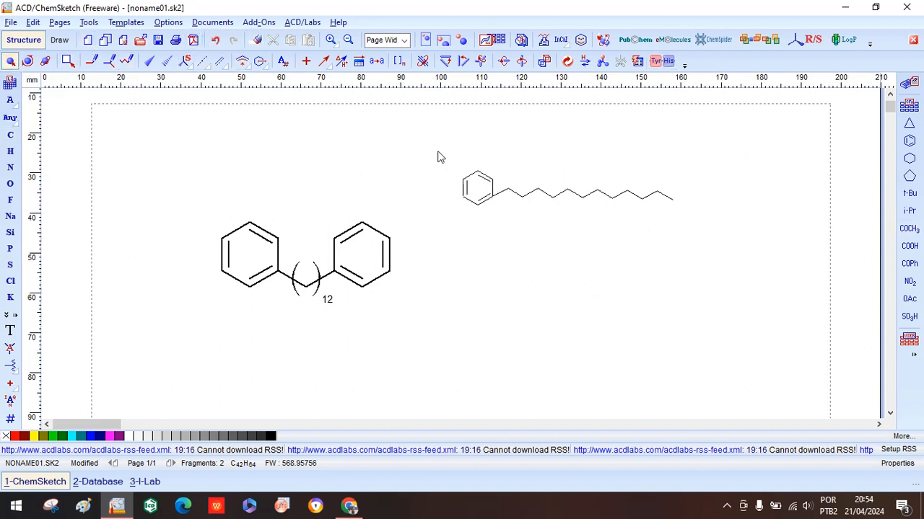
left_click_drag(440, 157, 738, 243)
key("Delete")
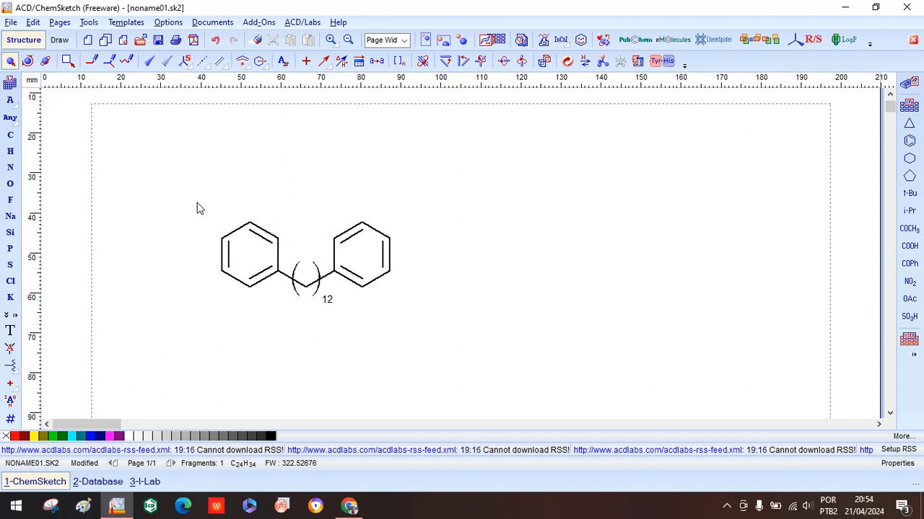
Delete the bracketed two-ring structure to clear the page
left_click_drag(196, 205, 477, 344)
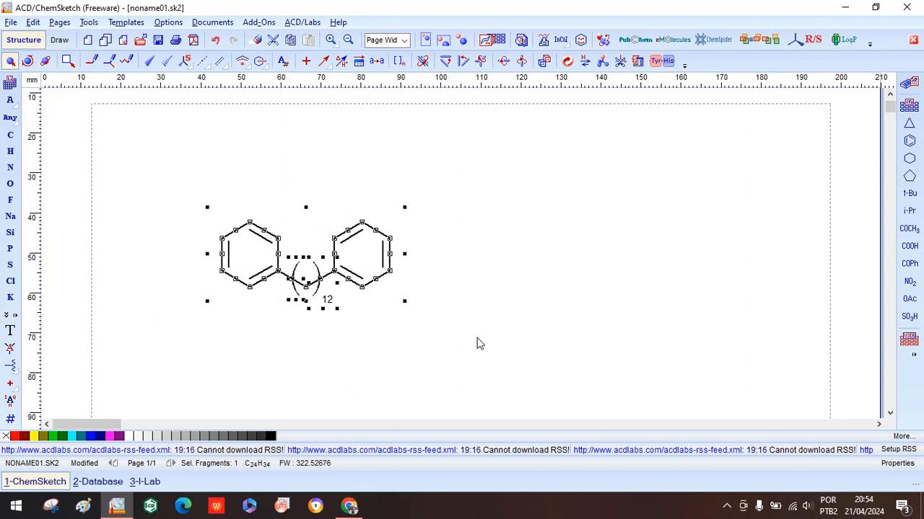
key("Delete")
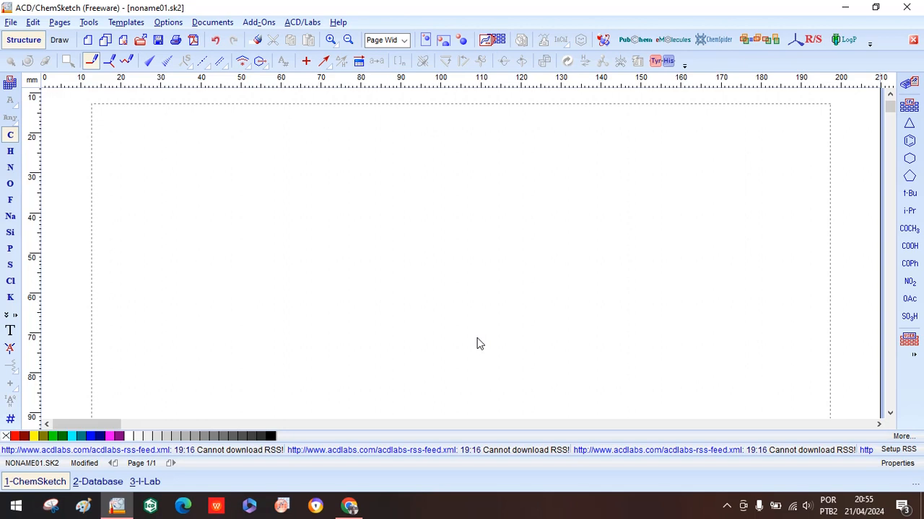
left_click_drag(512, 242, 526, 231)
Open the template library and look through the Alkaloids pages as-ce, ha-ly and tu-yo, returning to ha-ly
left_click(134, 27)
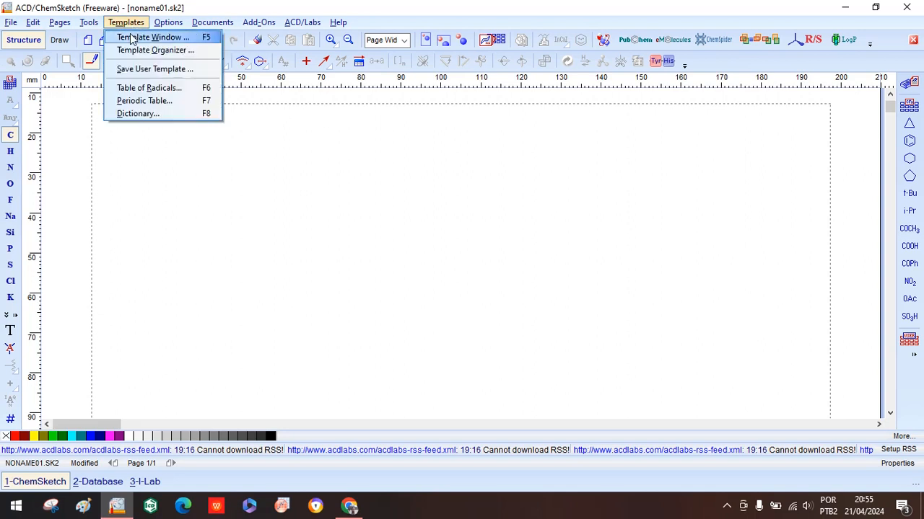
left_click(182, 41)
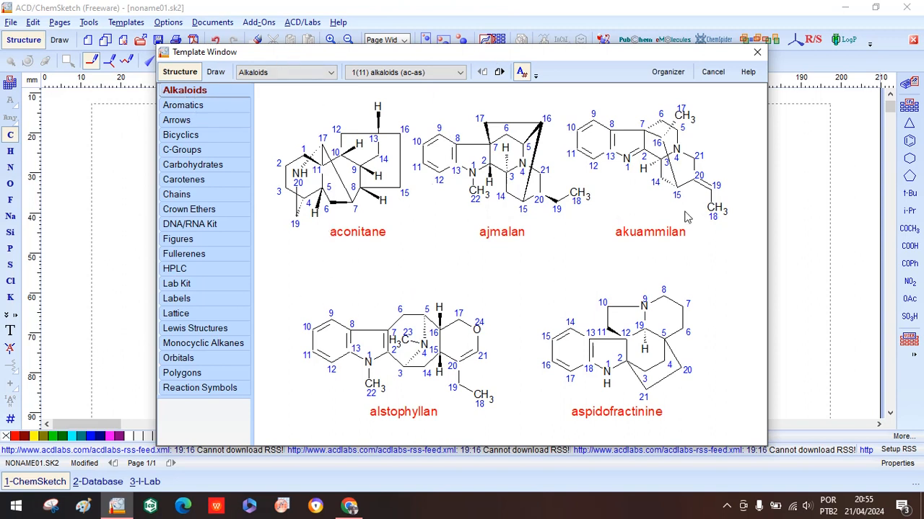
left_click(435, 75)
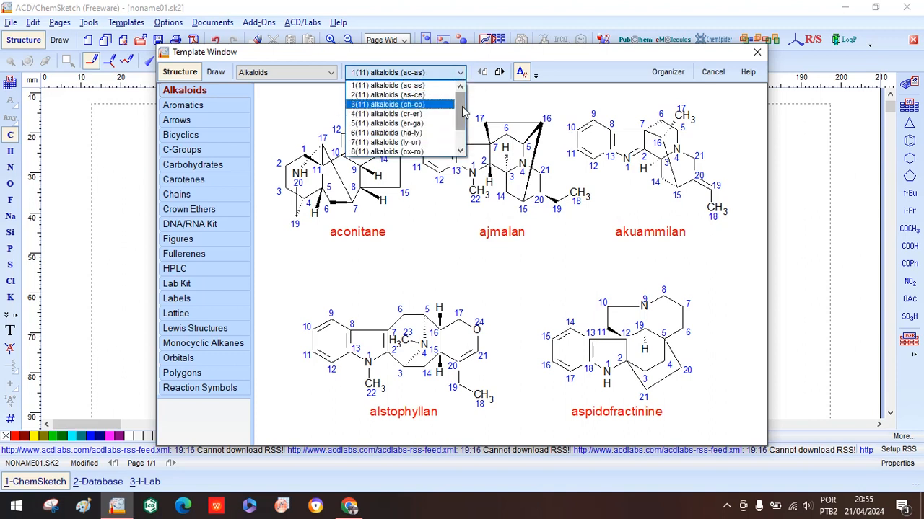
scroll(462, 128, "down", 1)
scroll(460, 124, "up", 1)
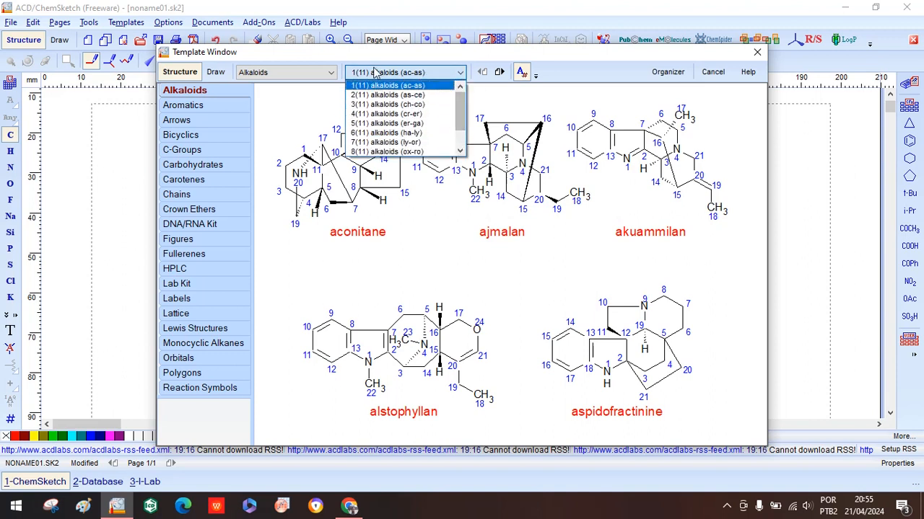
left_click(375, 95)
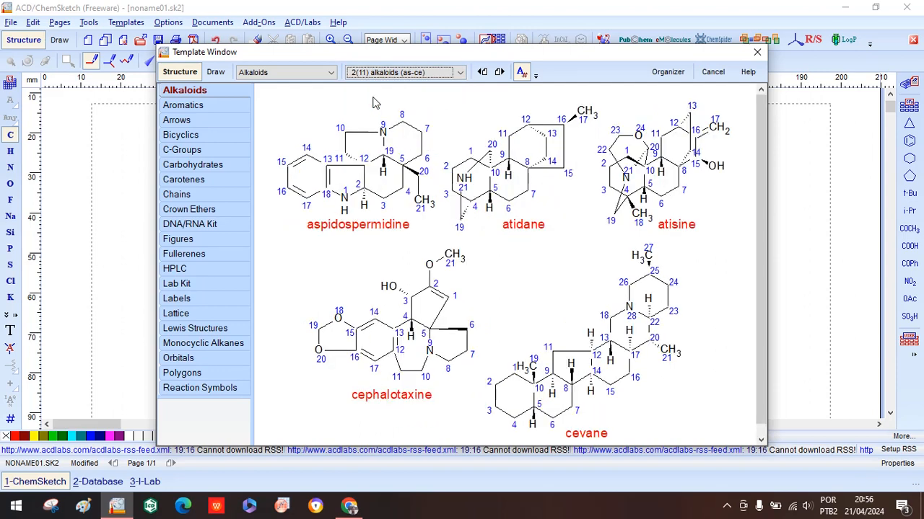
left_click(459, 72)
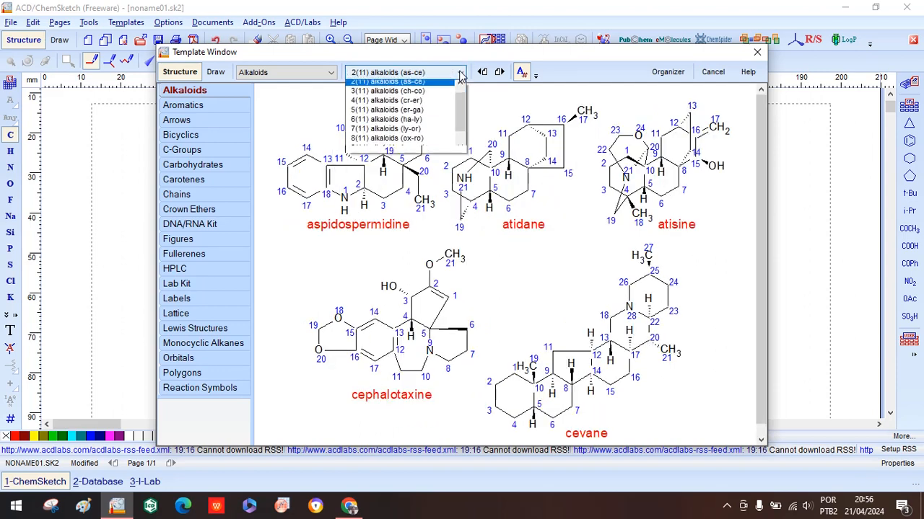
left_click(373, 125)
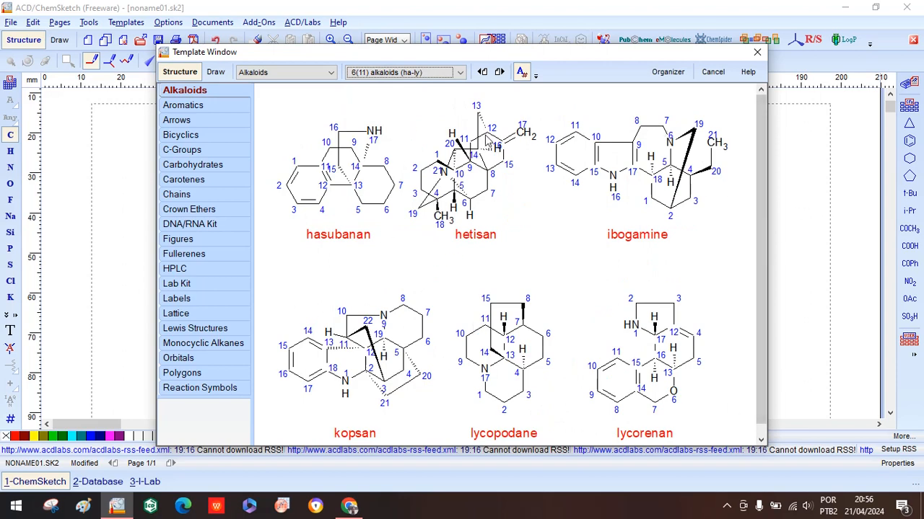
left_click(426, 72)
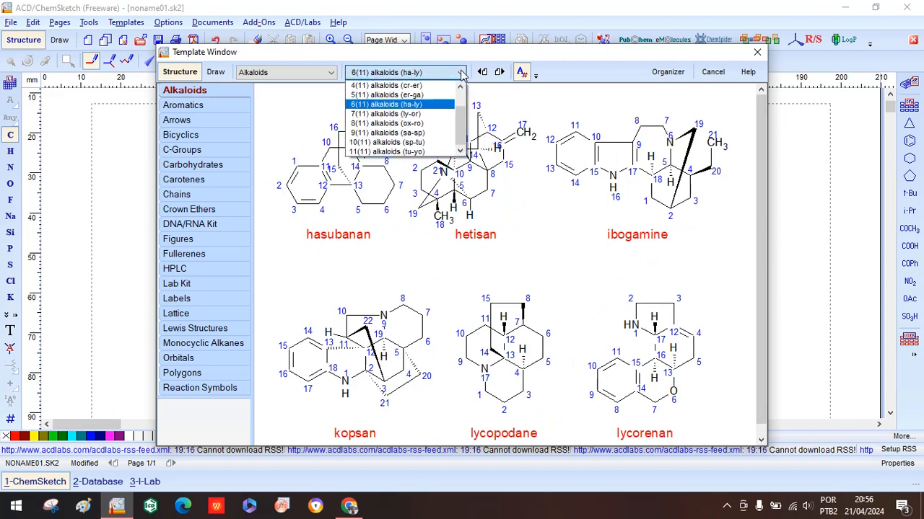
left_click(399, 152)
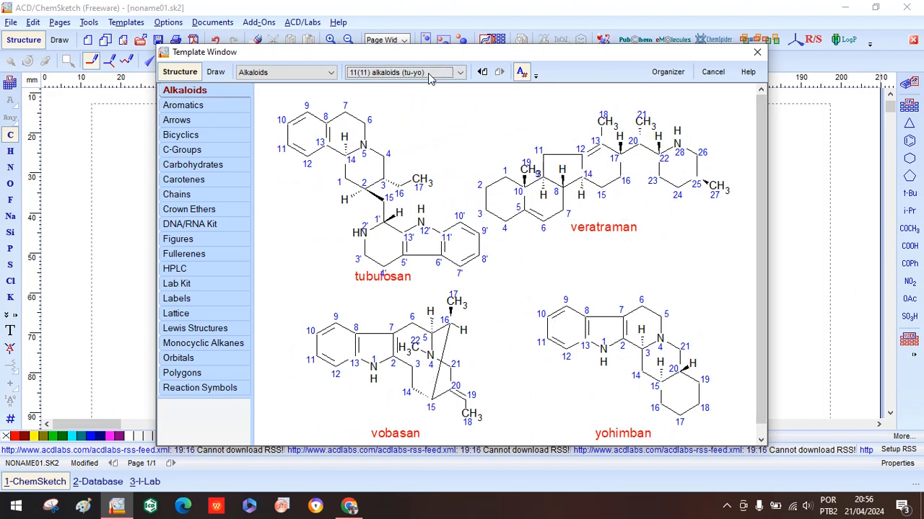
left_click(459, 72)
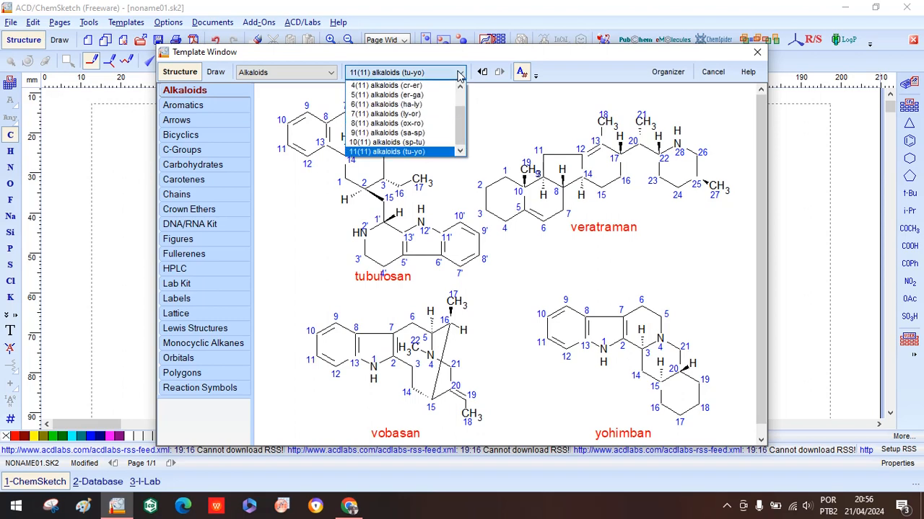
left_click(395, 104)
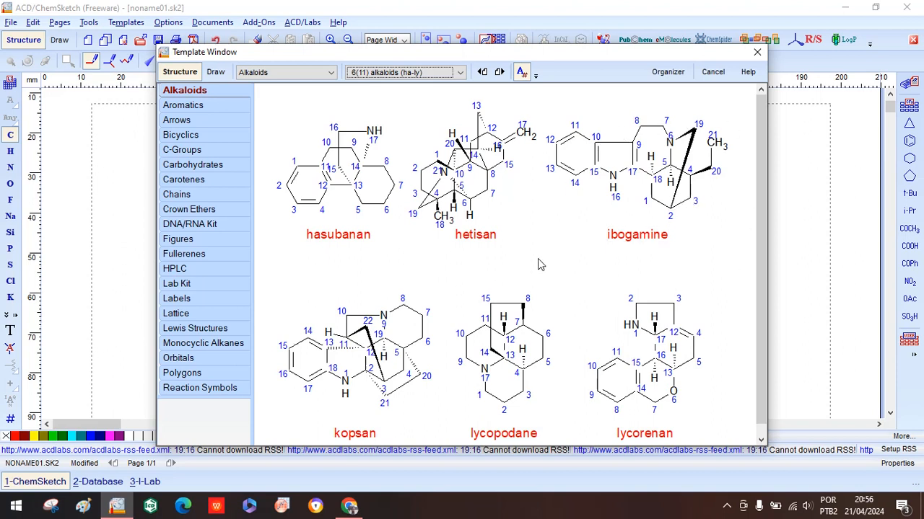
Pick the corynan template from the alkaloids (ch-co) page and place three copies, two side by side and one below between them
left_click(460, 72)
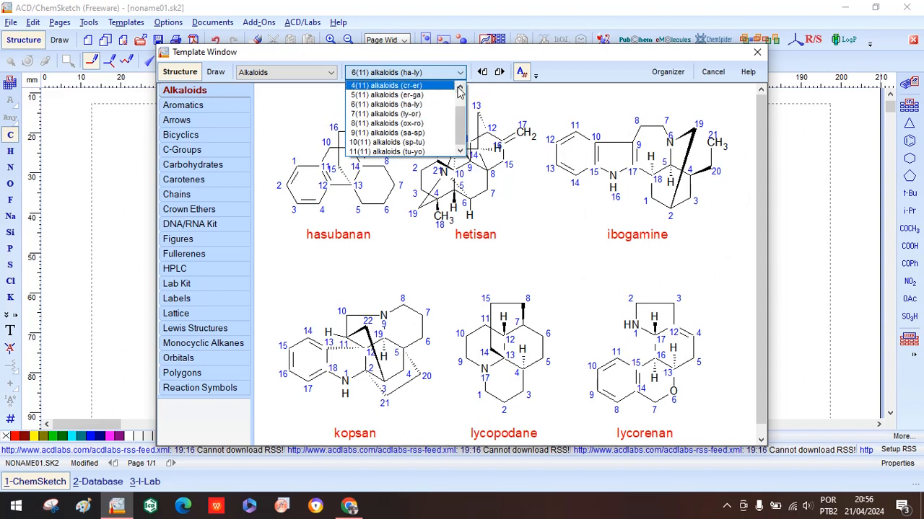
left_click(460, 87)
left_click(459, 88)
left_click(460, 87)
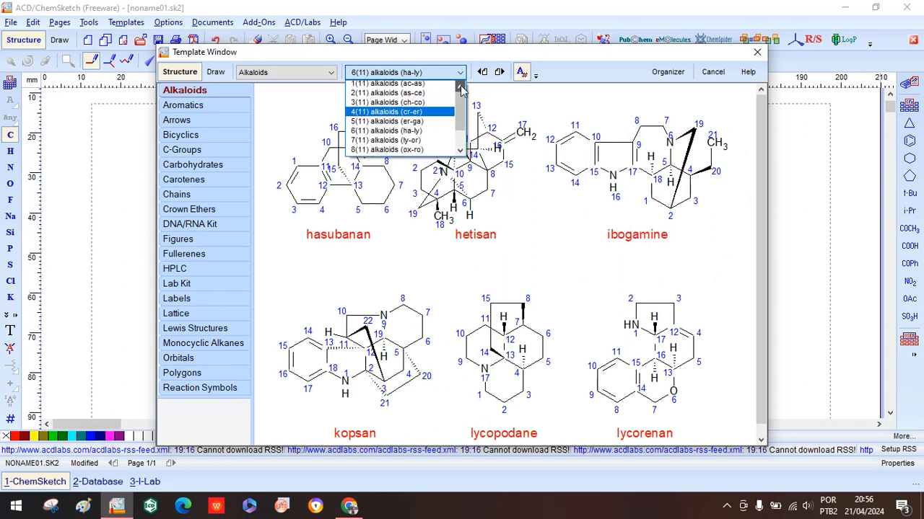
left_click(376, 104)
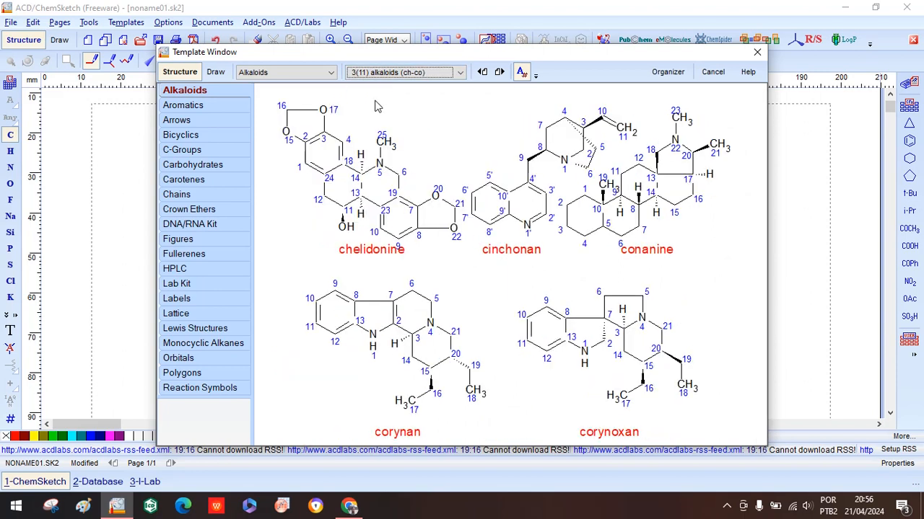
left_click(449, 357)
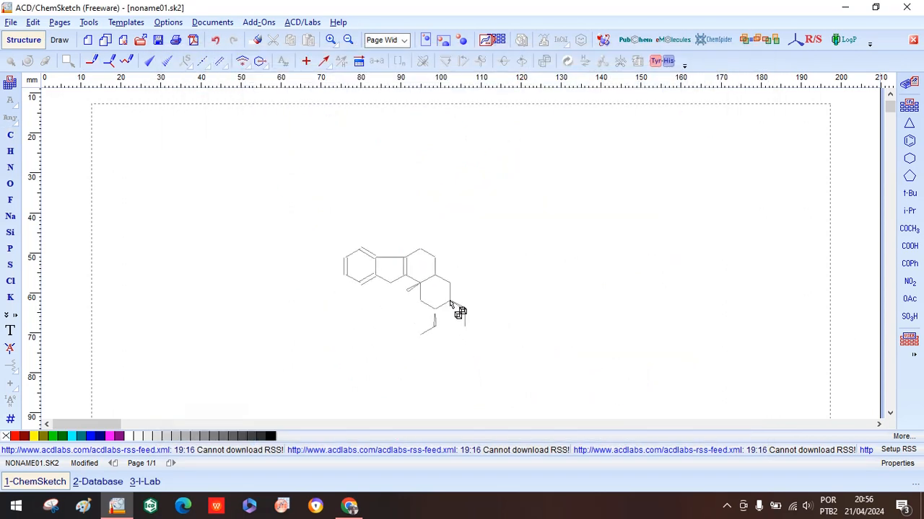
left_click(305, 229)
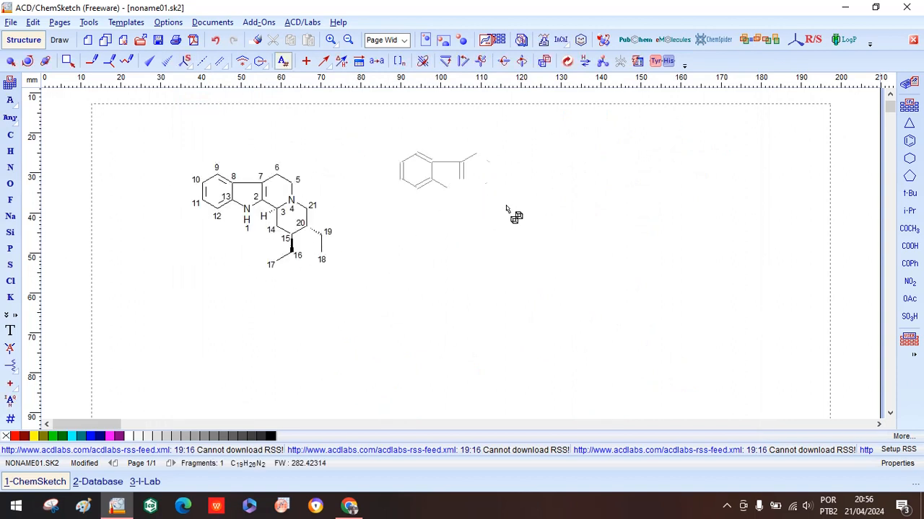
left_click(532, 209)
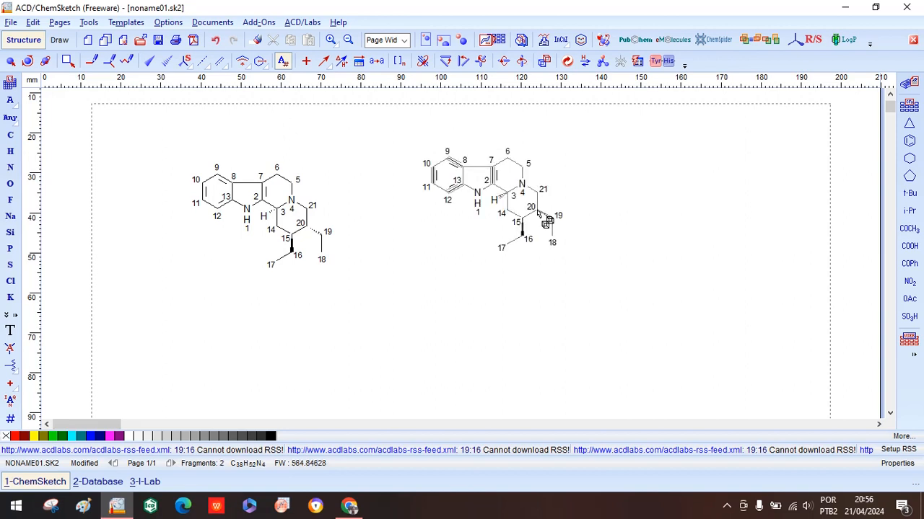
left_click(475, 343)
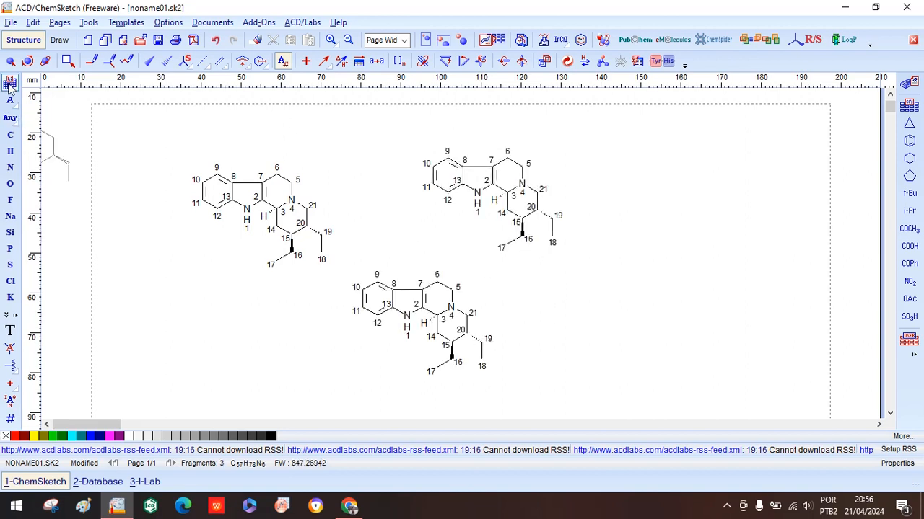
Enlarge the leftmost corynan structure and move it into the upper-left corner of the page, clear of the other copies
left_click(12, 62)
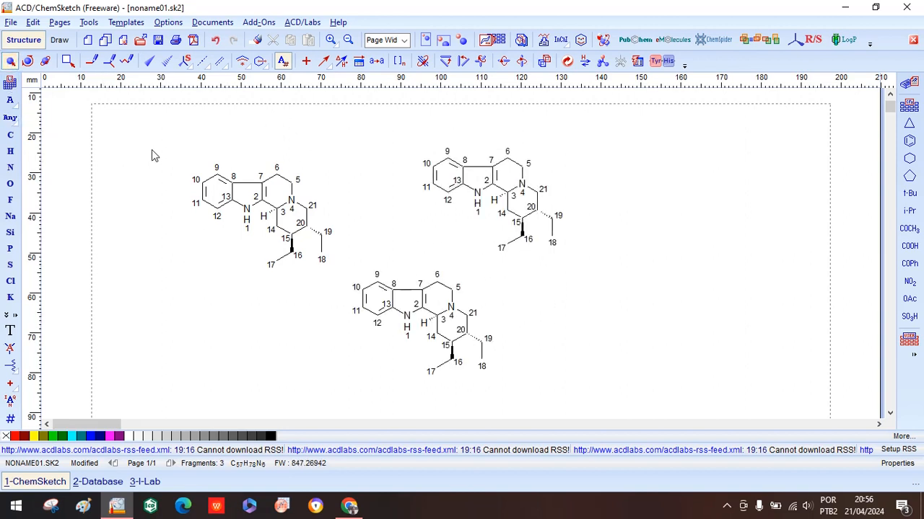
left_click_drag(163, 133, 417, 340)
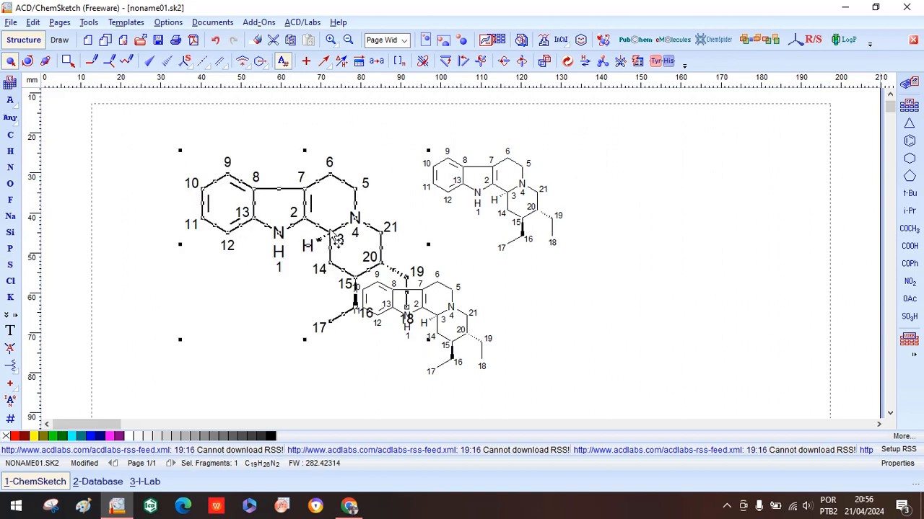
left_click_drag(336, 240, 252, 208)
left_click(371, 203)
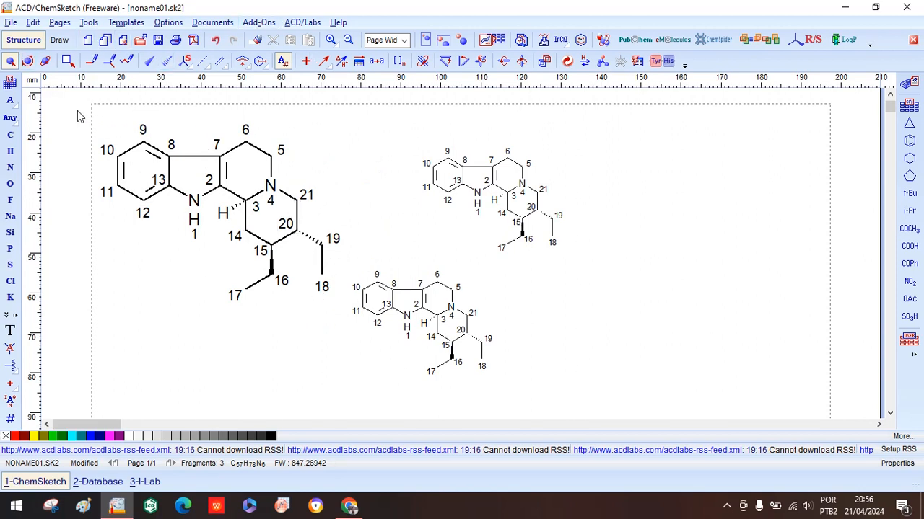
Clear the atom numbering of the enlarged corynan structure
left_click_drag(80, 117, 350, 321)
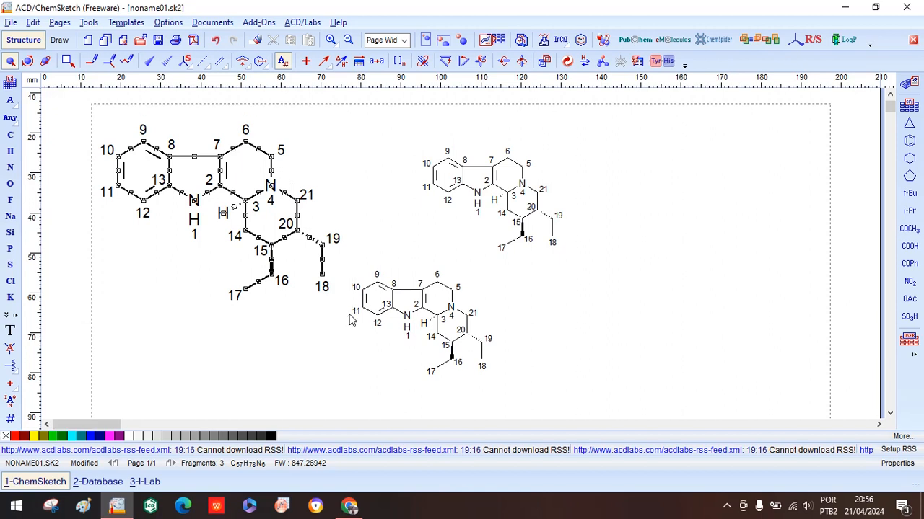
left_click(87, 23)
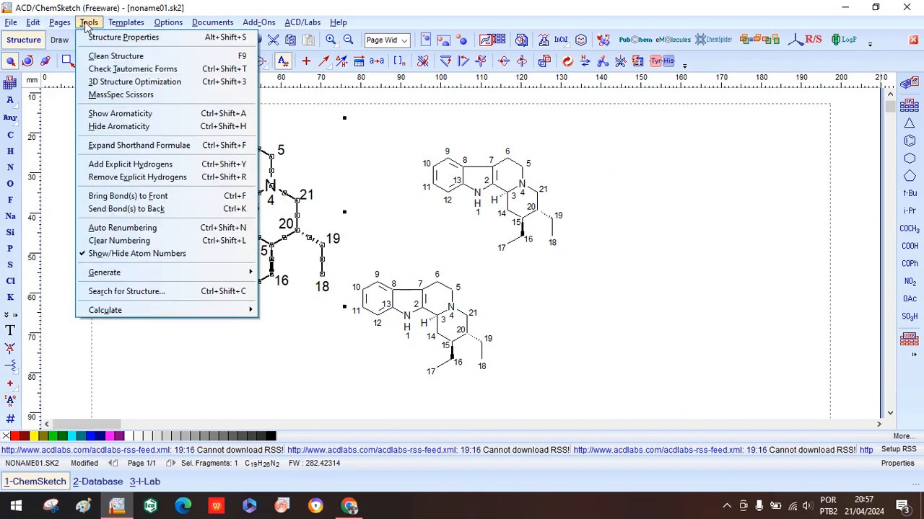
left_click(119, 241)
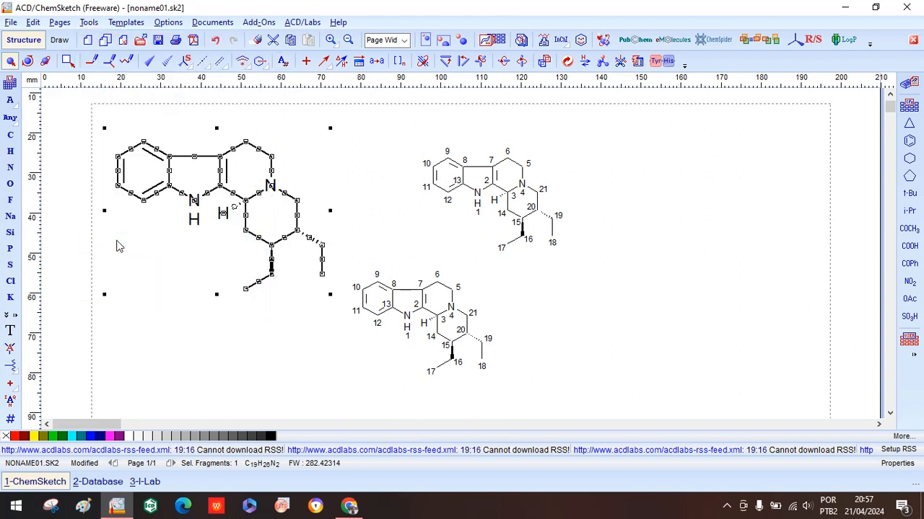
left_click(112, 307)
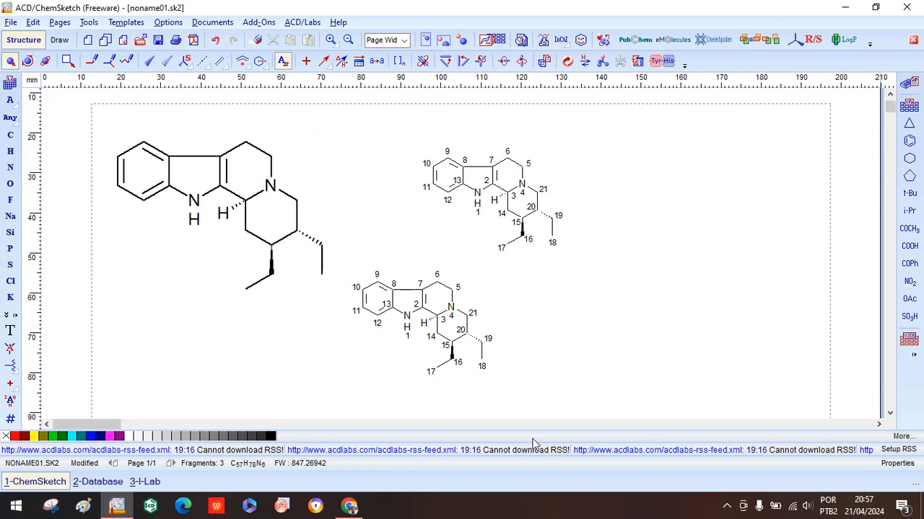
Open the template library and look through the five Aromatics pages, from aromatic and saturated fused systems to helicenes, cyclacenes and calixarenes
left_click(127, 22)
left_click(148, 36)
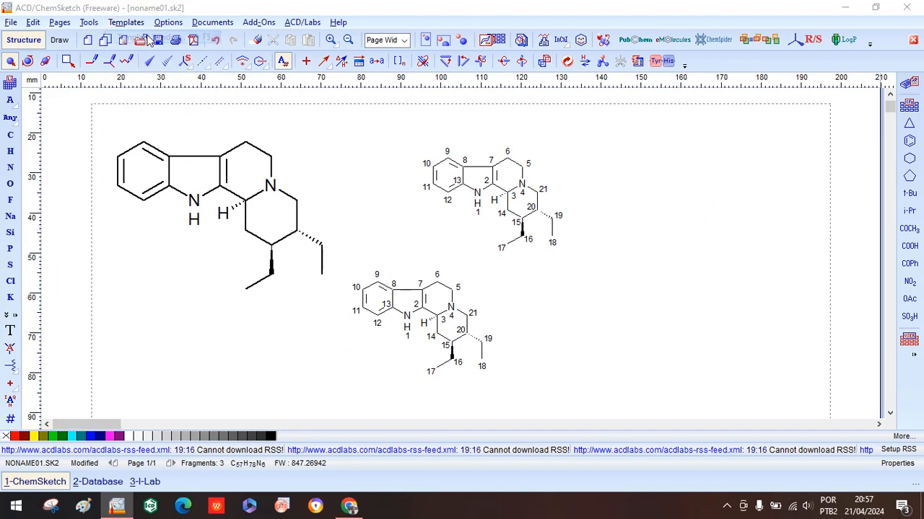
left_click(195, 106)
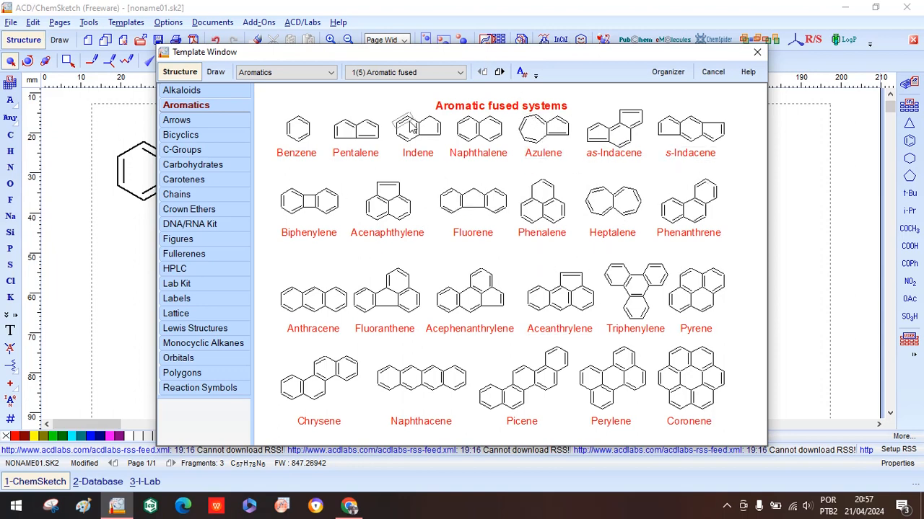
left_click(460, 73)
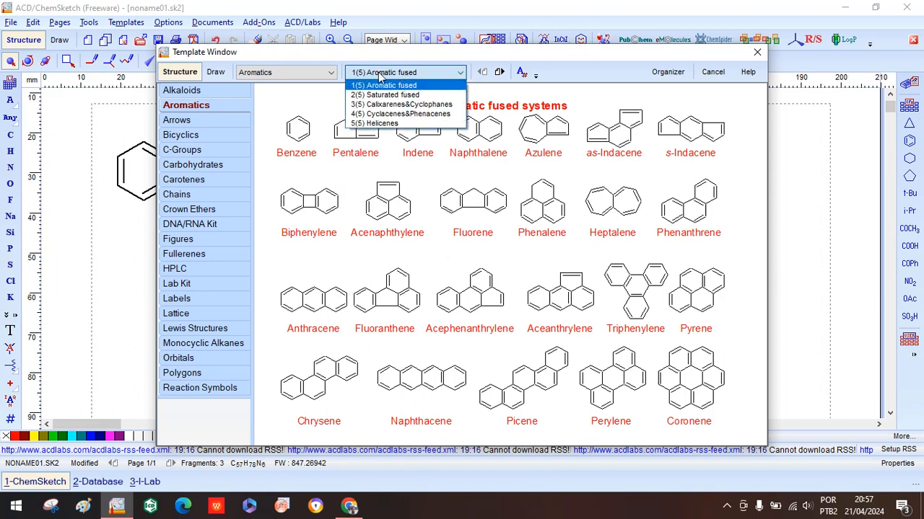
left_click(389, 96)
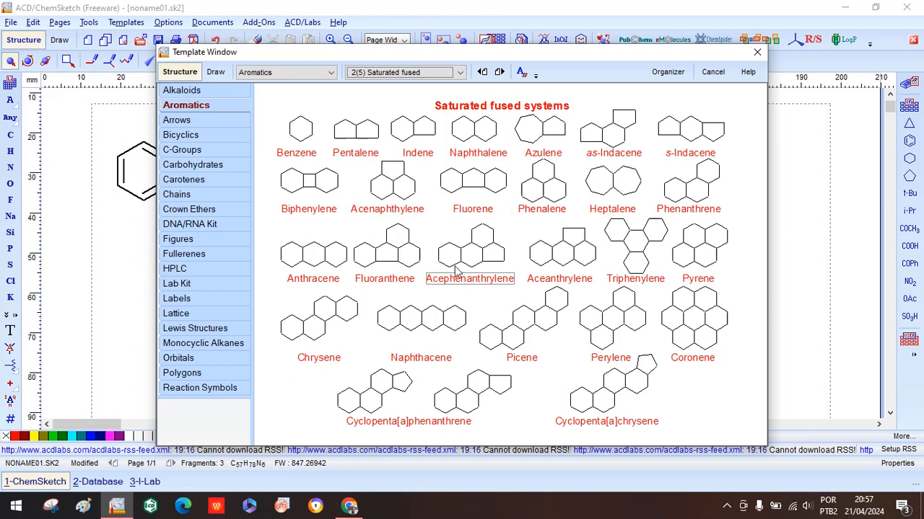
left_click(461, 73)
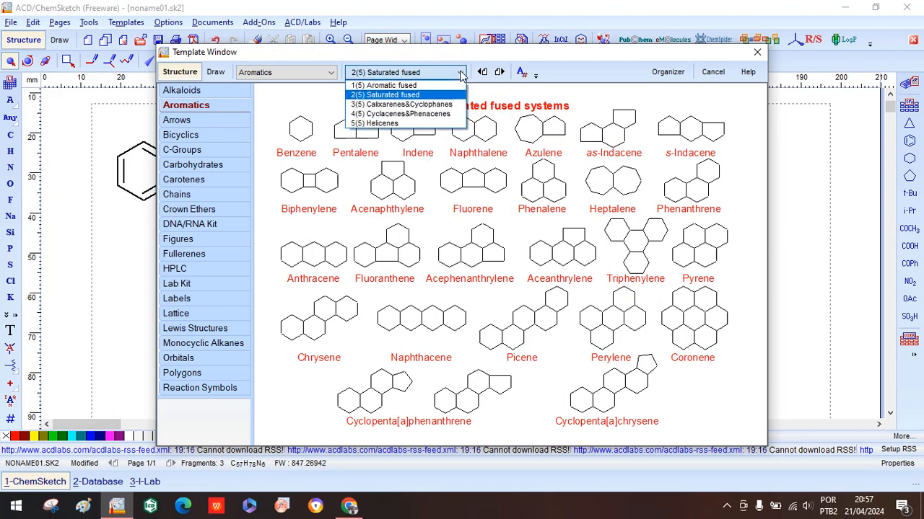
left_click(415, 127)
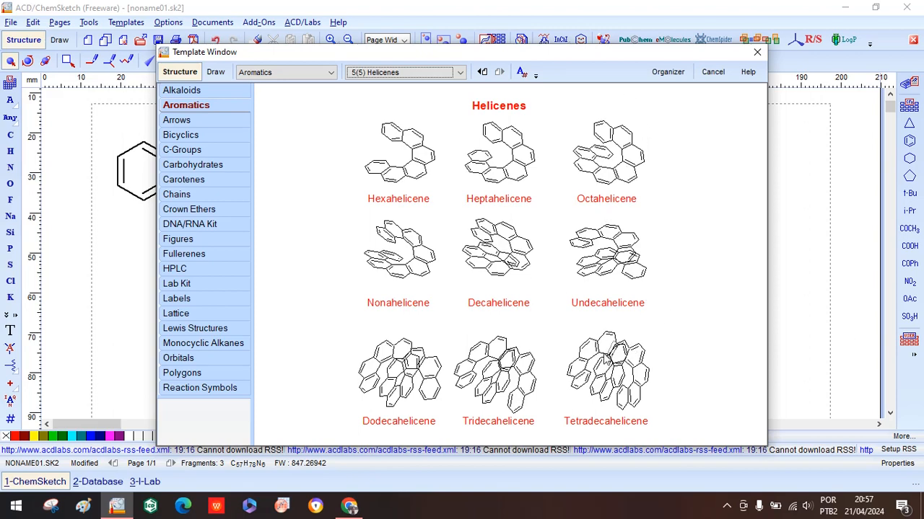
left_click(460, 73)
left_click(431, 114)
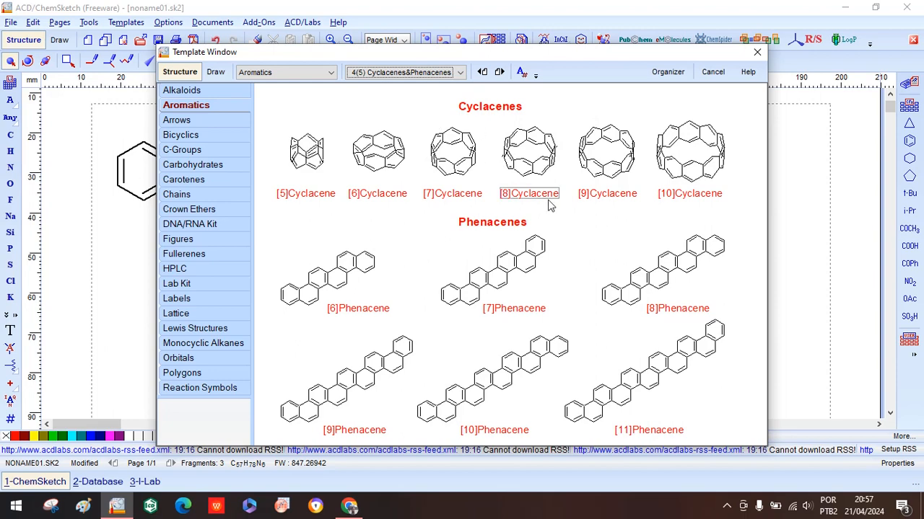
left_click(433, 72)
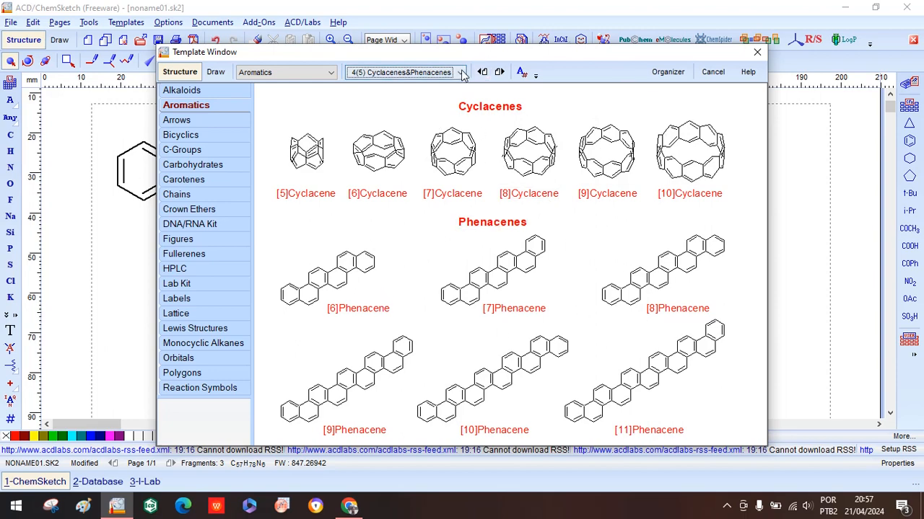
left_click(433, 106)
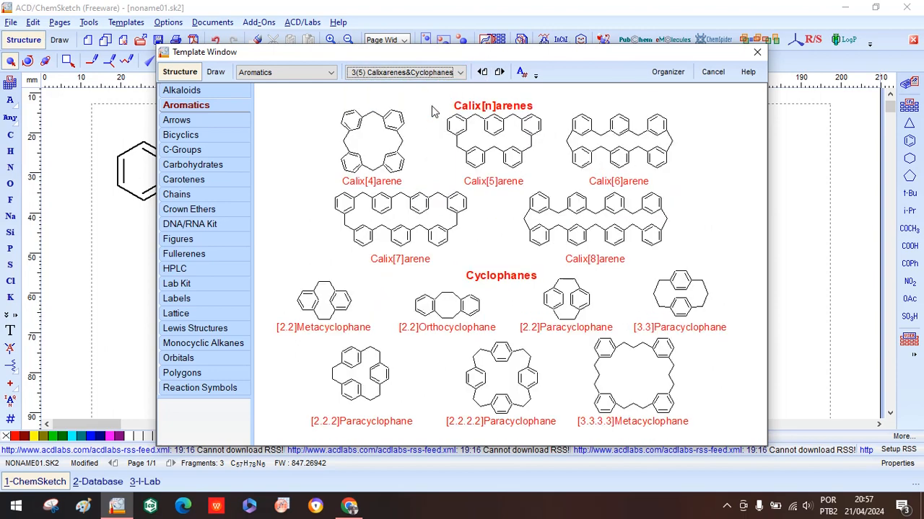
left_click(460, 73)
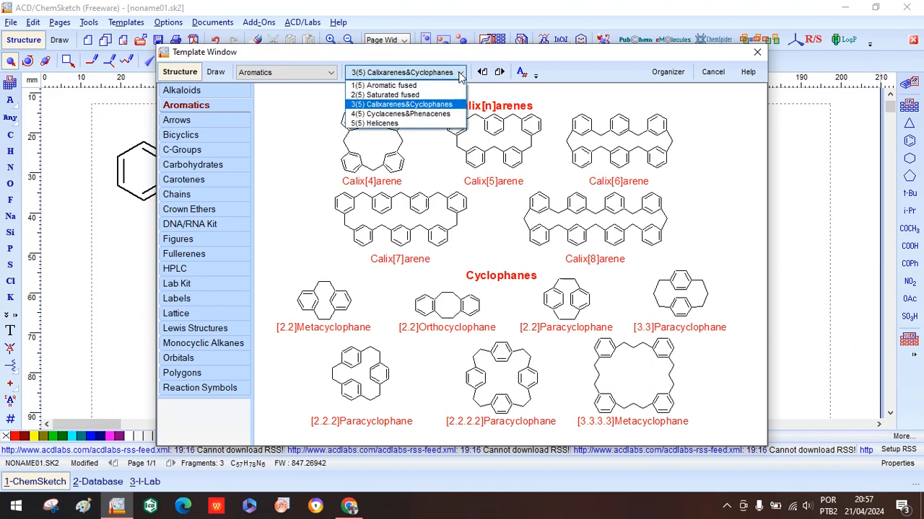
left_click(189, 121)
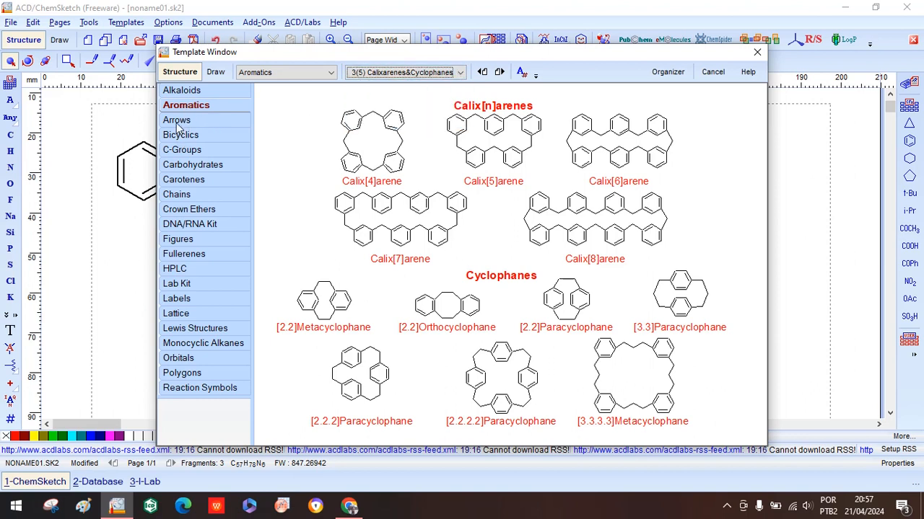
Pick the red four-way arrow from page 2 of the Arrows templates and place it to the right of the corynan structures
left_click(177, 121)
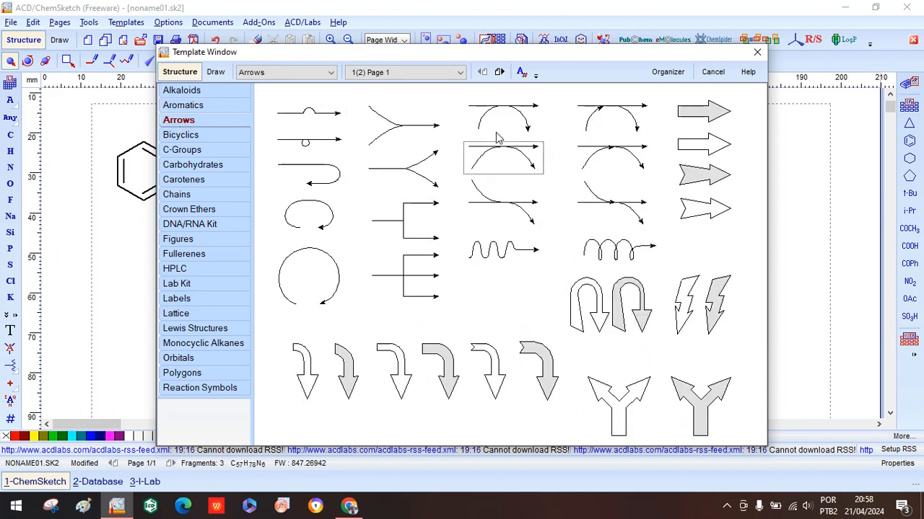
left_click(460, 73)
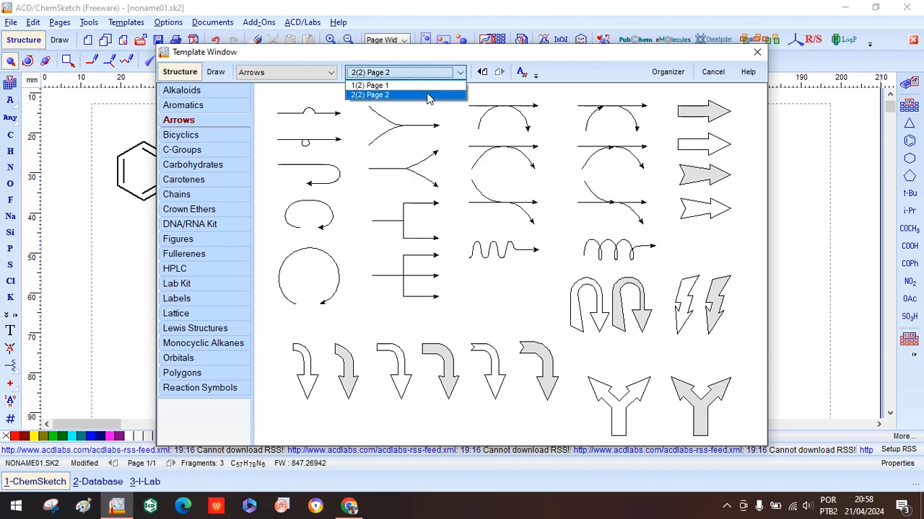
left_click(404, 95)
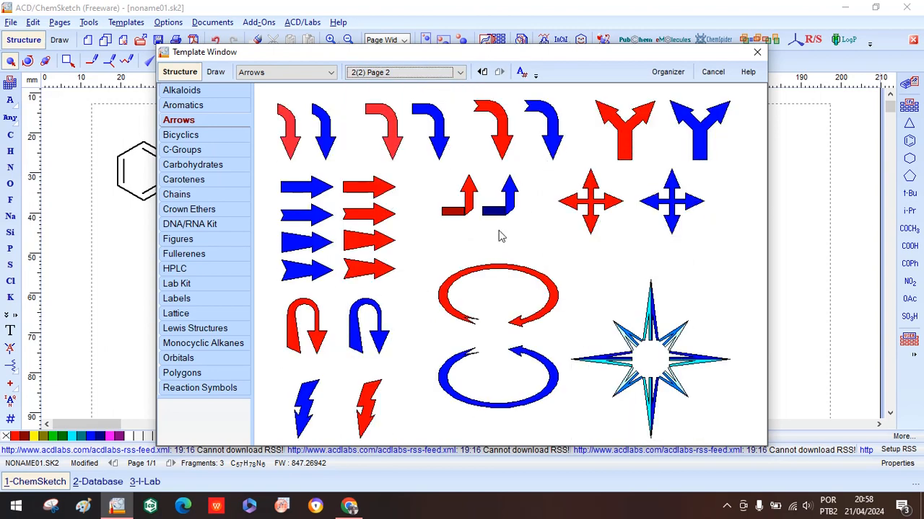
left_click(596, 207)
left_click(705, 247)
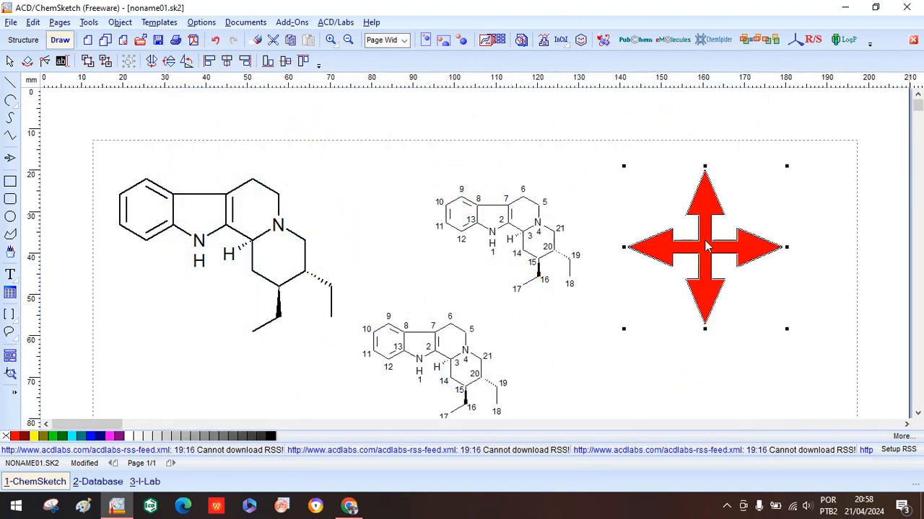
Return to Structure mode, shrink the red four-way arrow to about 30 mm wide and deselect it
left_click(22, 39)
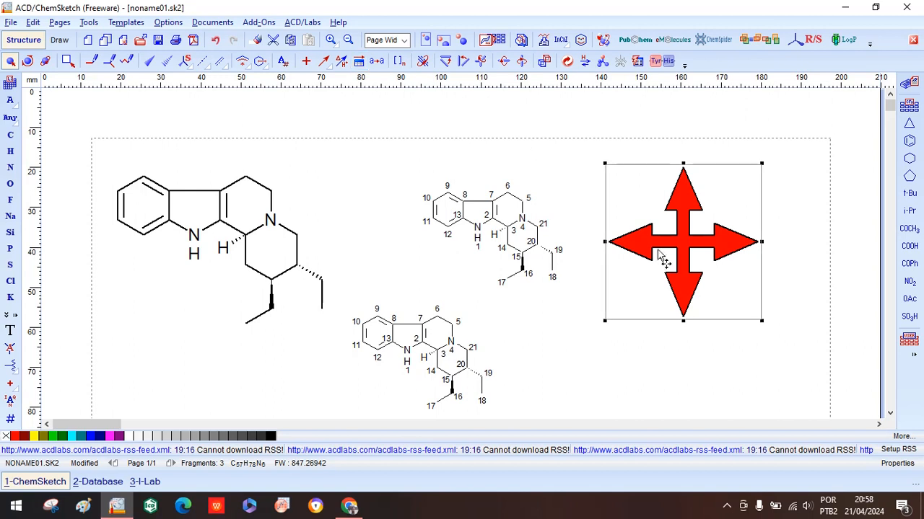
left_click_drag(602, 323, 643, 244)
left_click(606, 279)
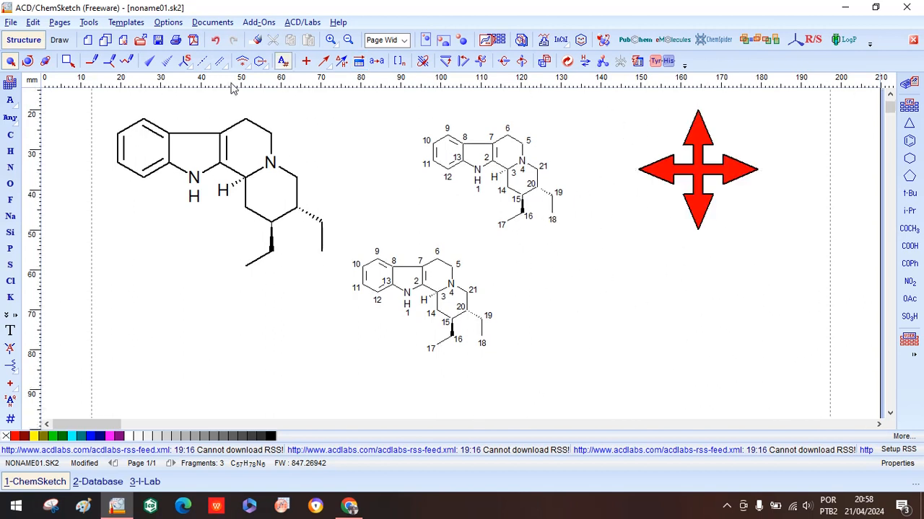
Reopen the template library and look through the Bicyclics pages C5-C9 and C10-C11 and the C-Groups page
left_click(124, 23)
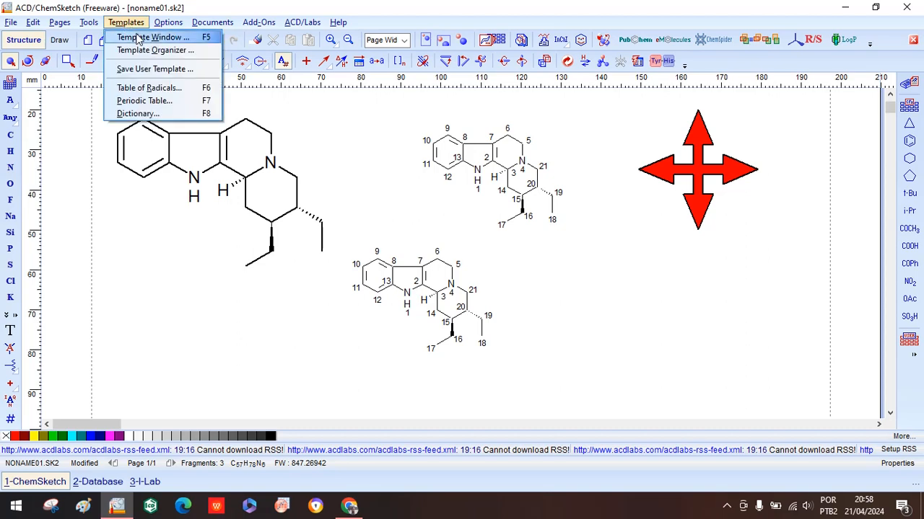
left_click(132, 37)
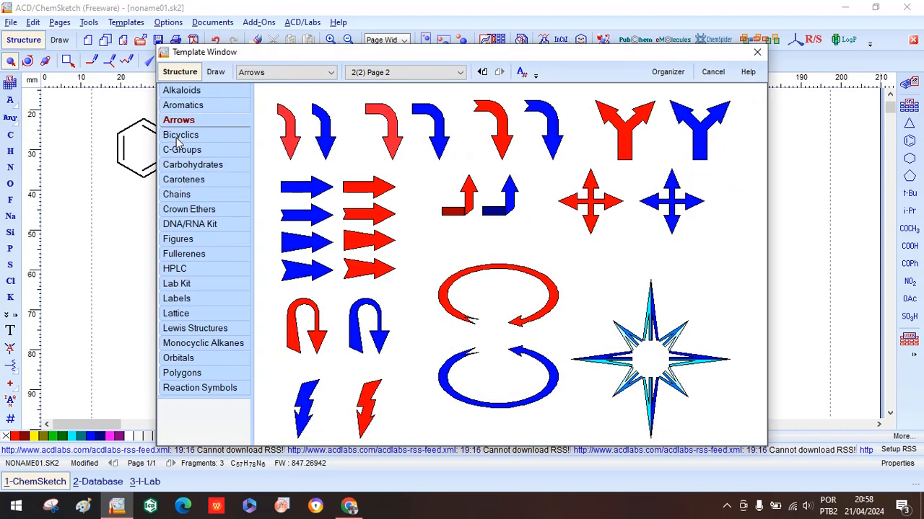
left_click(179, 135)
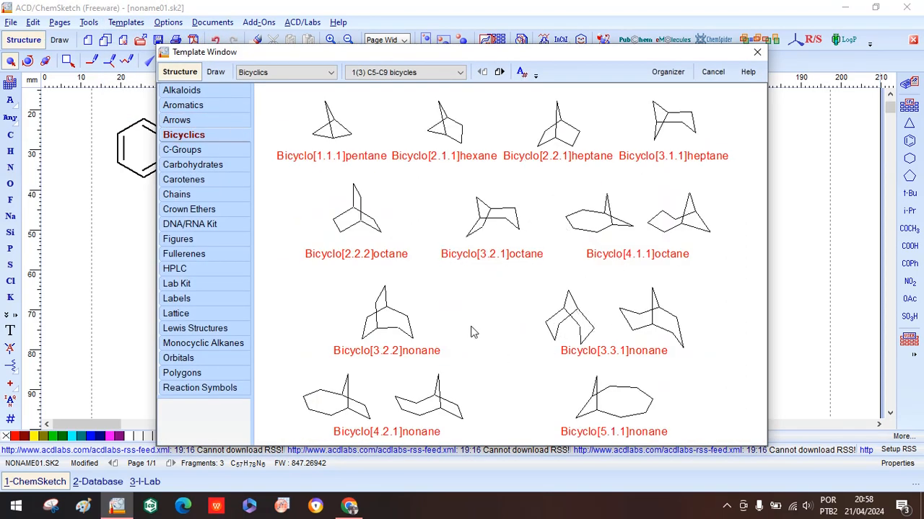
left_click(460, 73)
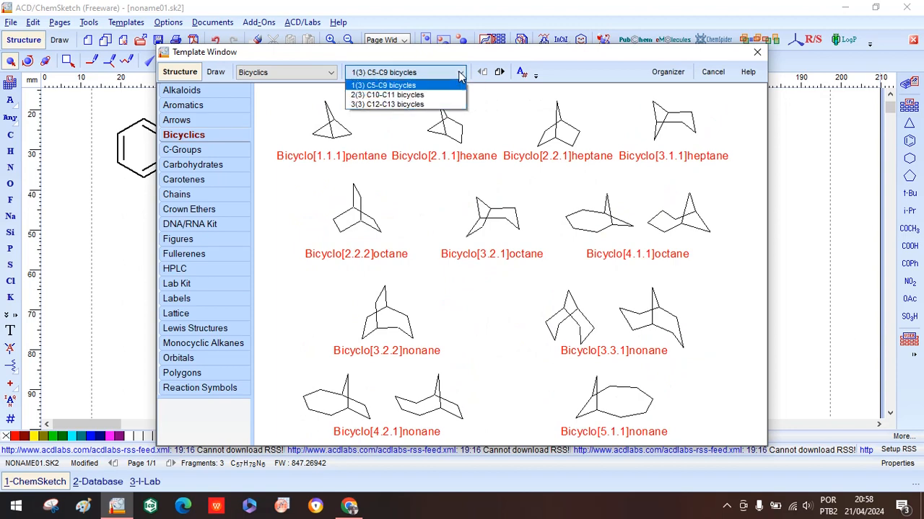
left_click(425, 95)
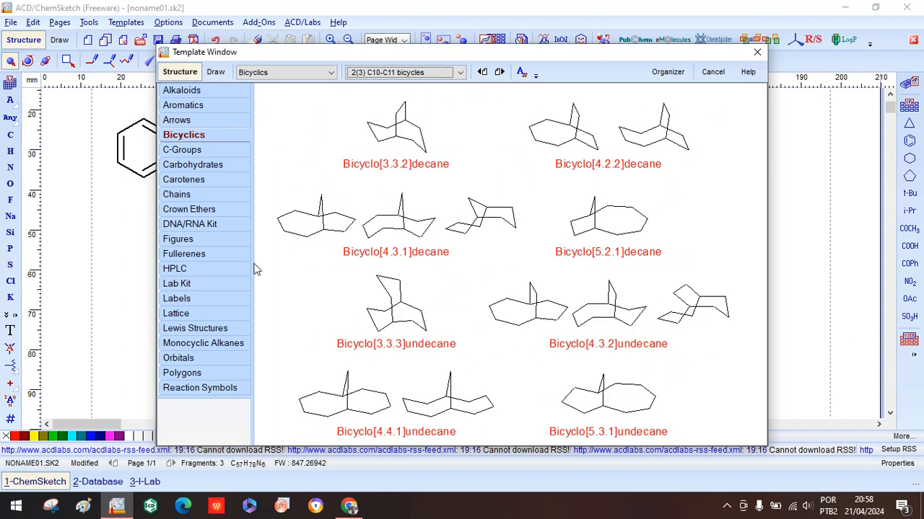
left_click(195, 149)
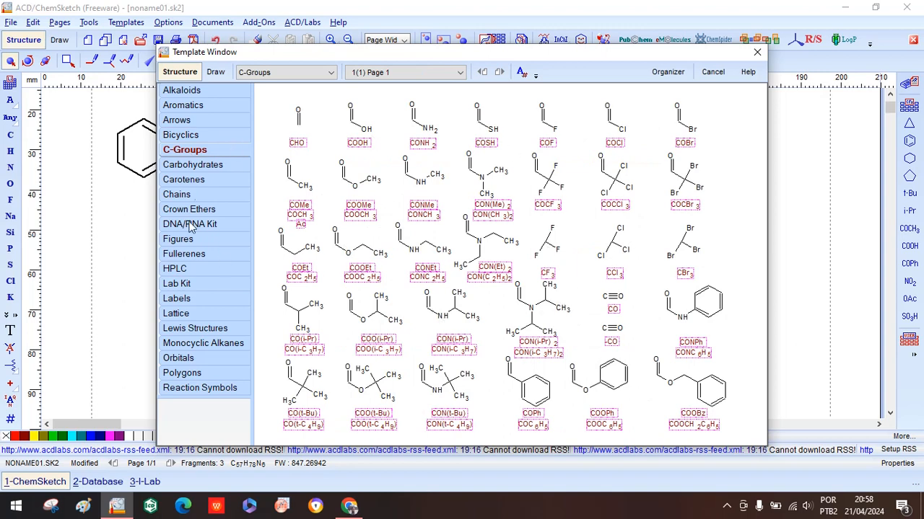
left_click(460, 73)
left_click(394, 84)
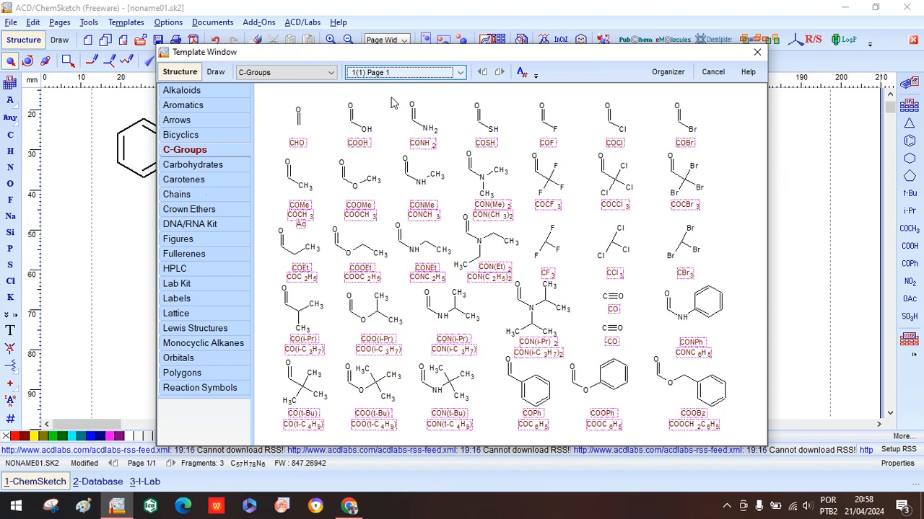
Look through the three Carbohydrates template pages, Fischer to stereo, plus the first pages of Carotenes, Chains and Crown Ethers
left_click(194, 166)
left_click(460, 72)
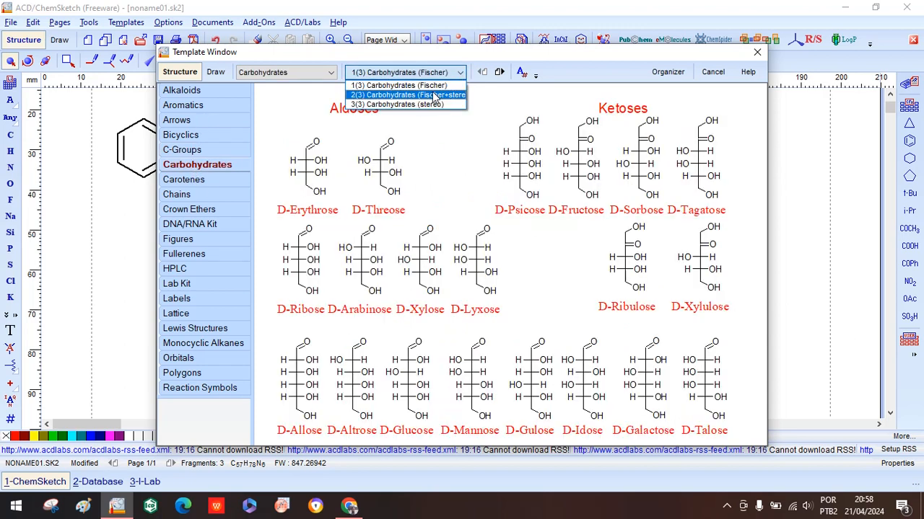
left_click(433, 95)
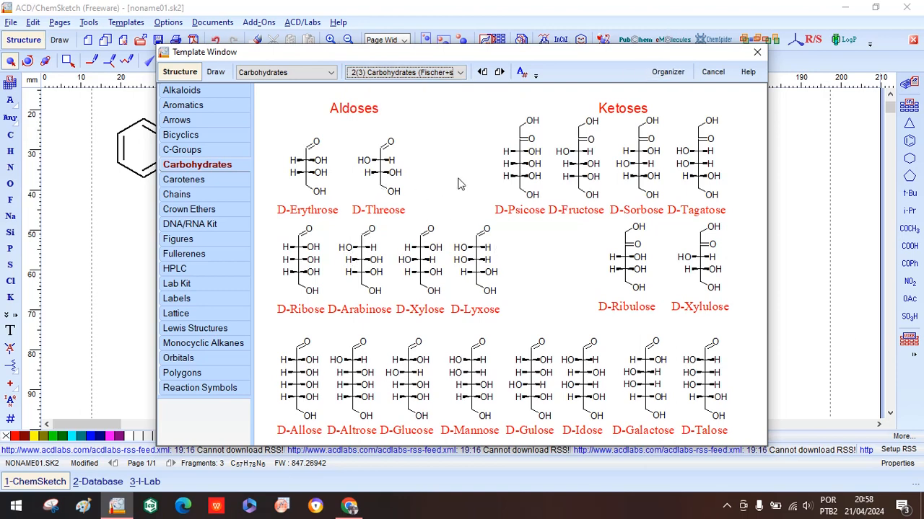
left_click(461, 73)
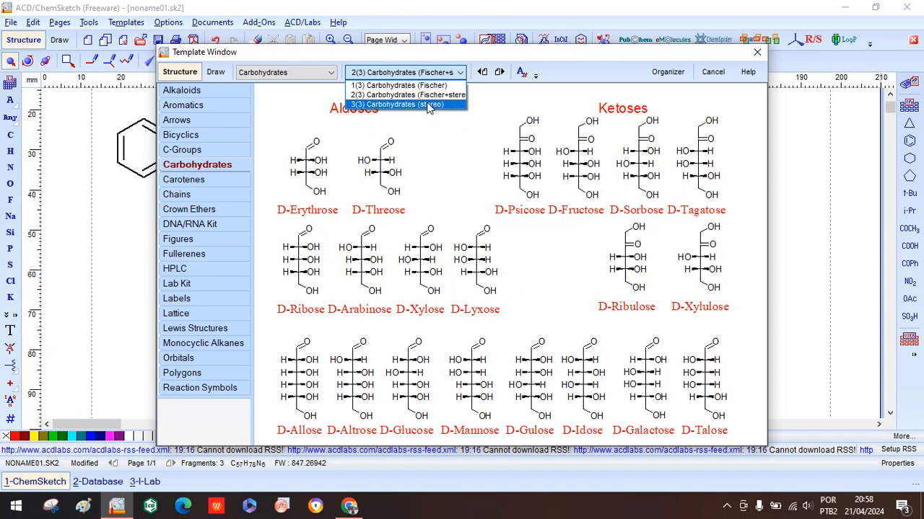
left_click(430, 106)
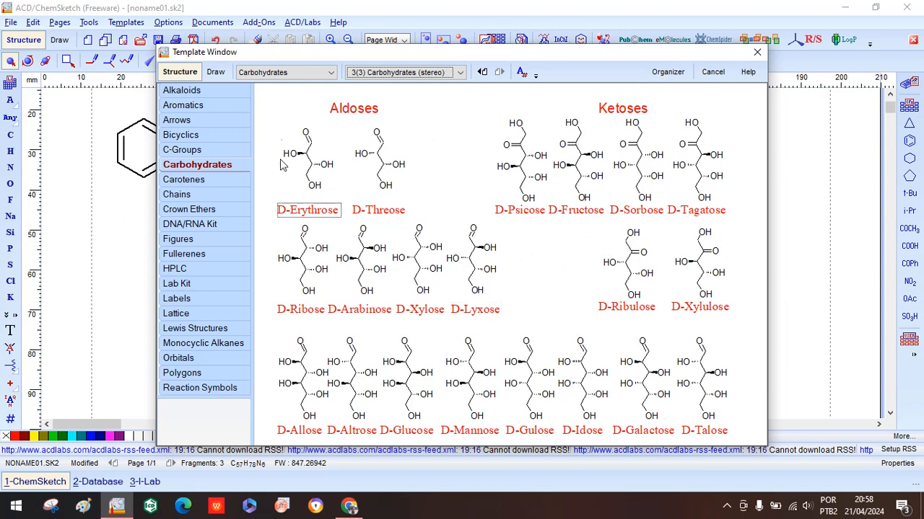
left_click(193, 184)
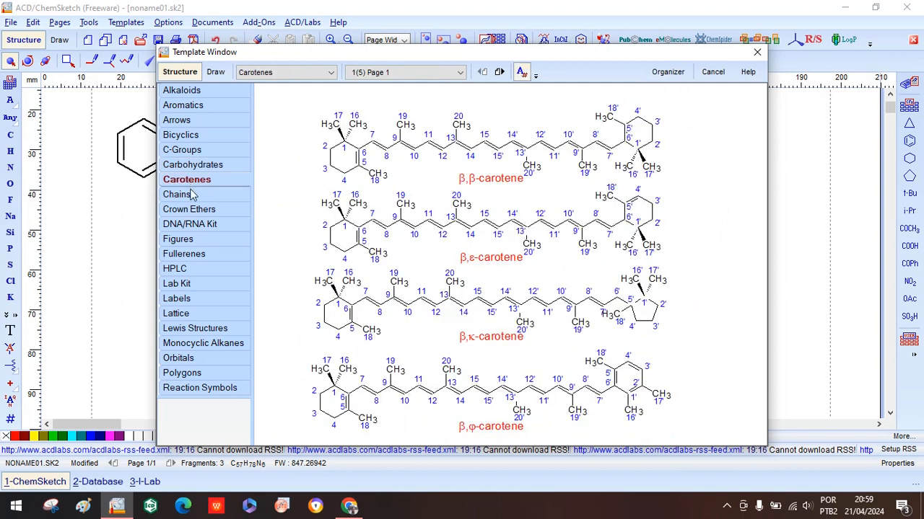
left_click(192, 195)
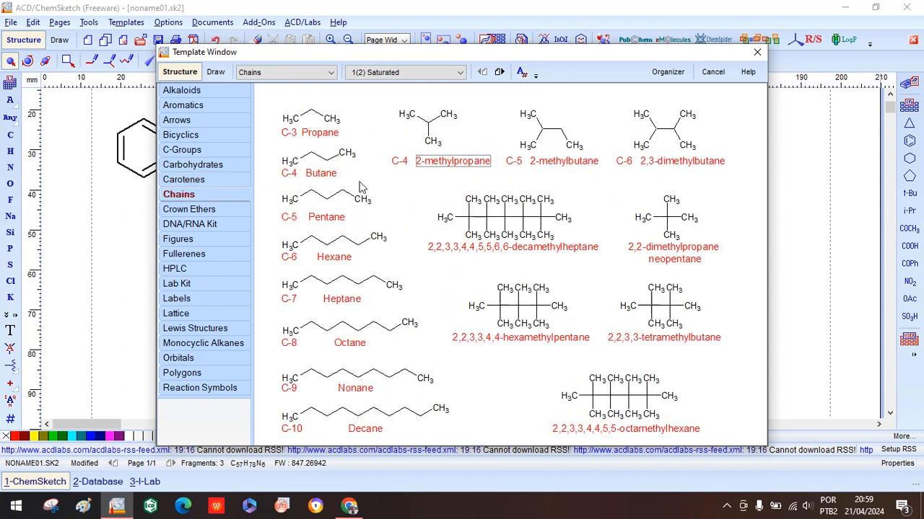
left_click(198, 211)
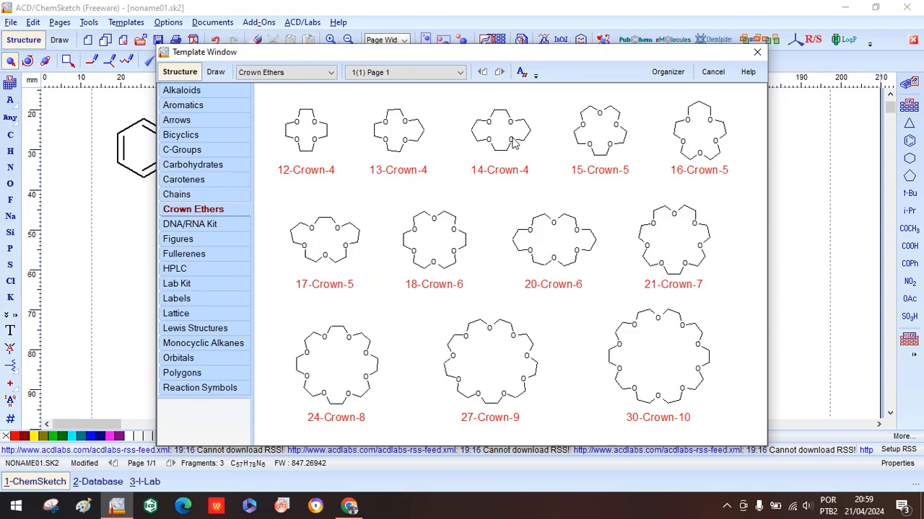
Look through the DNA/RNA Kit templates for components, DNA and RNA, and view the Figures page
left_click(214, 228)
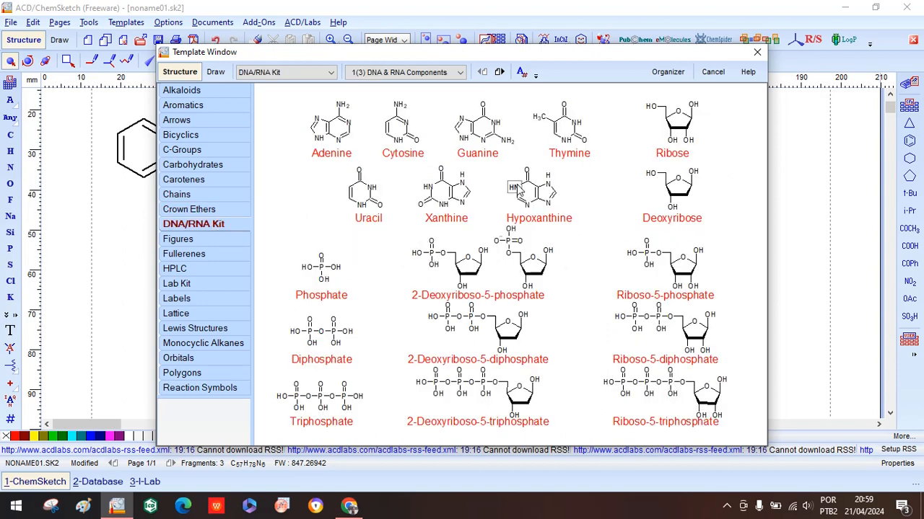
left_click(451, 73)
left_click(406, 101)
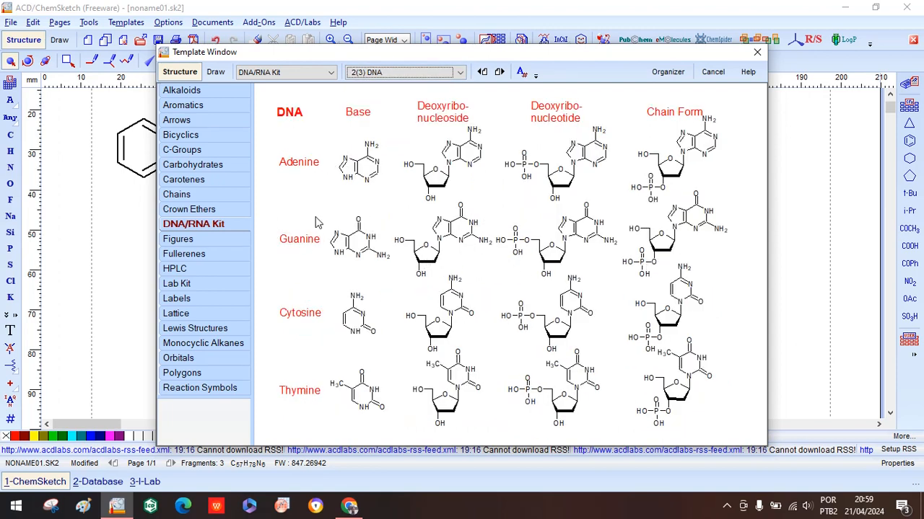
left_click(460, 72)
left_click(404, 89)
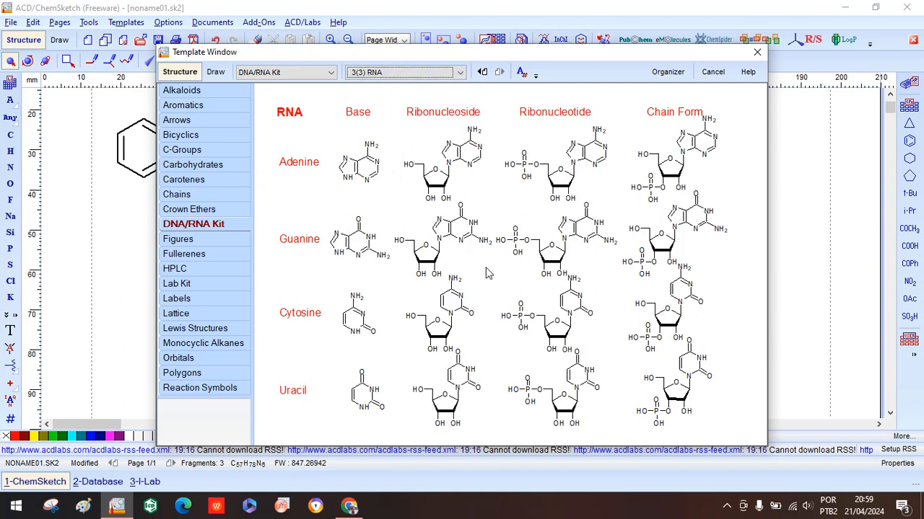
left_click(180, 240)
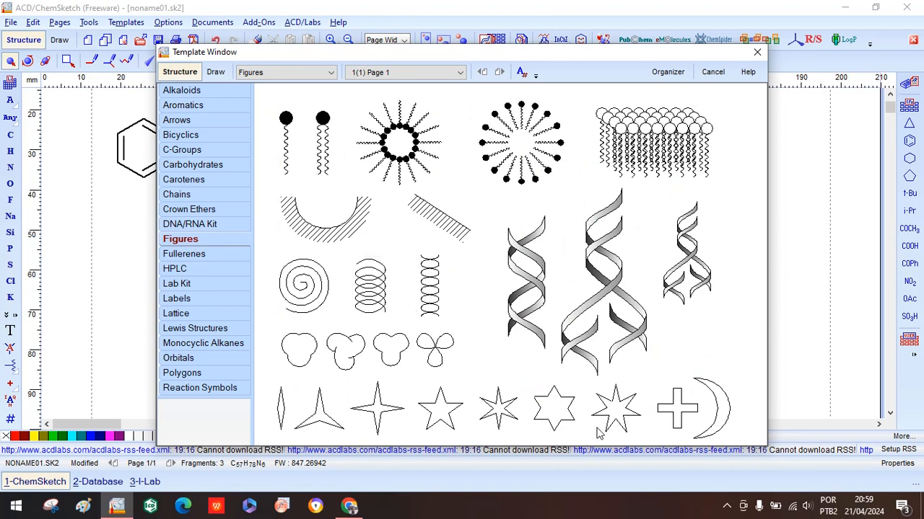
Look through both Fullerenes template pages, C60 and C70 Fullerenes and Miscellaneous Fullerenes, and open the HPLC category
left_click(454, 75)
left_click(455, 75)
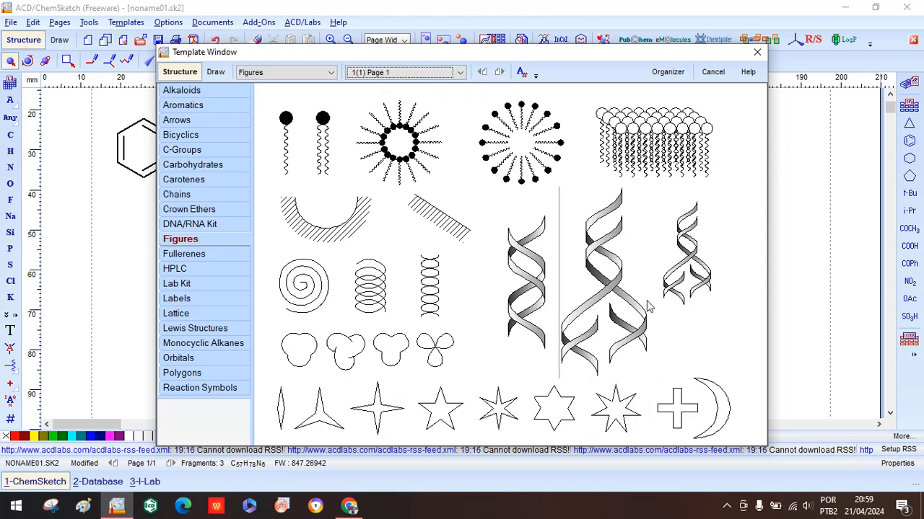
left_click(182, 258)
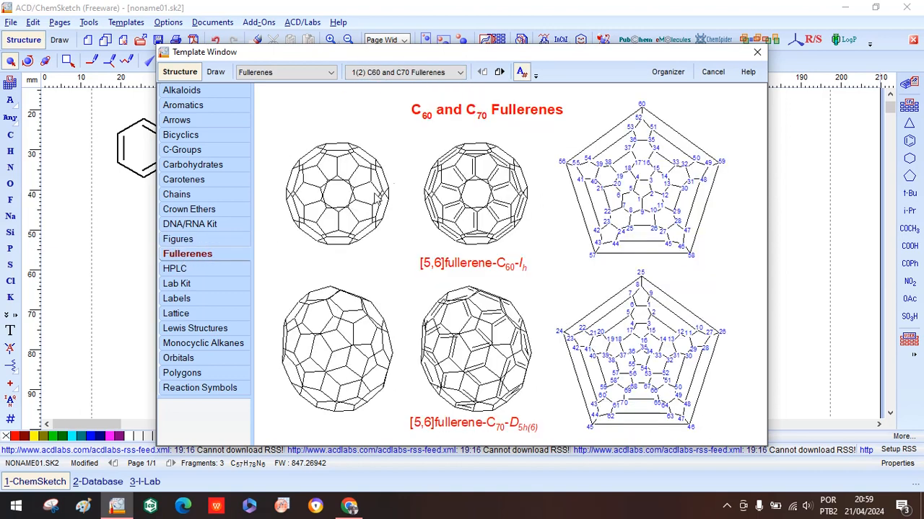
left_click(458, 72)
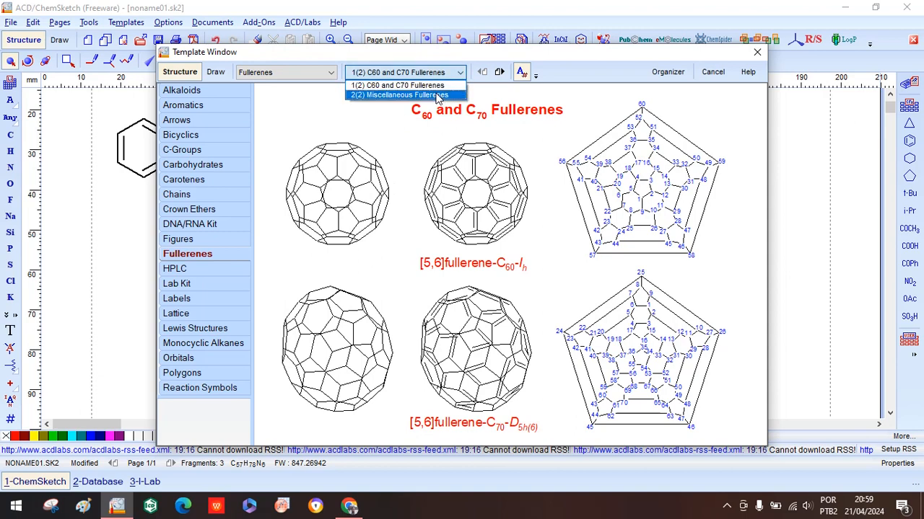
left_click(436, 95)
left_click(209, 268)
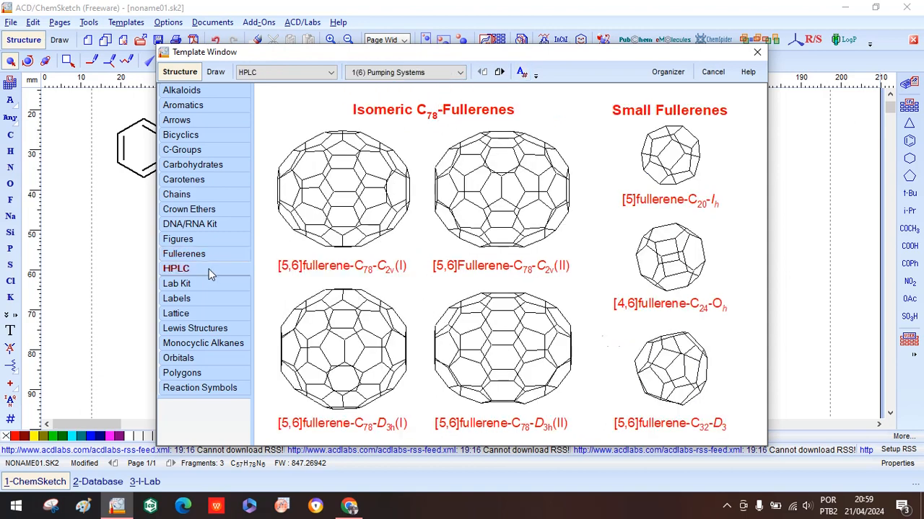
Look through the Lab Kit template pages Basic Kit, Apparatus 1, Apparatus 2 and Flasks
left_click(203, 284)
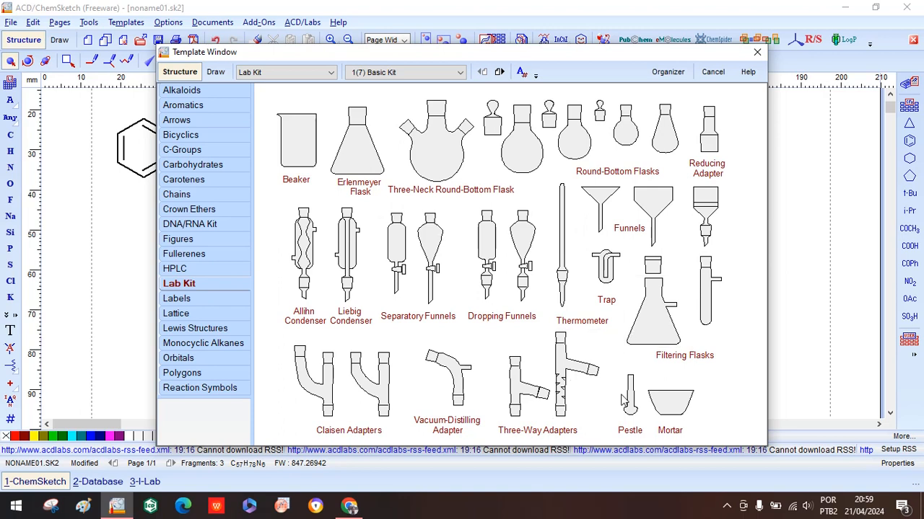
left_click(459, 72)
left_click(422, 95)
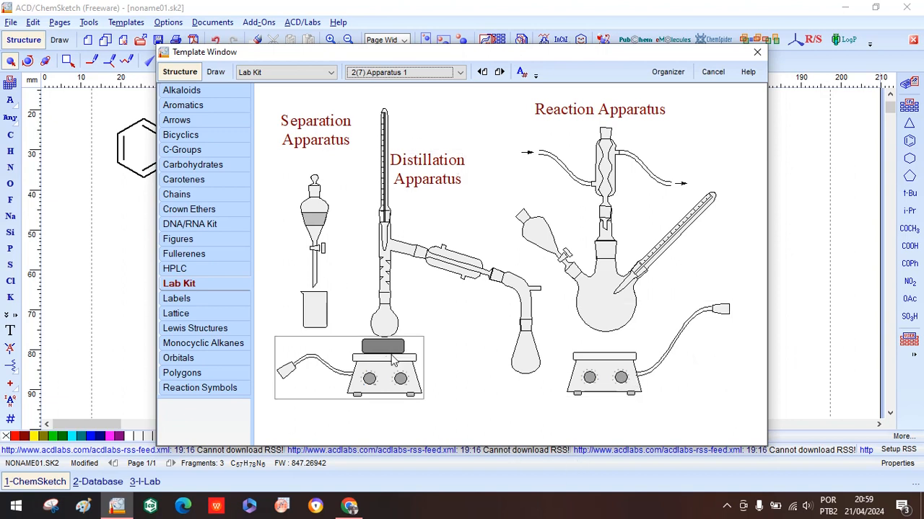
left_click(461, 76)
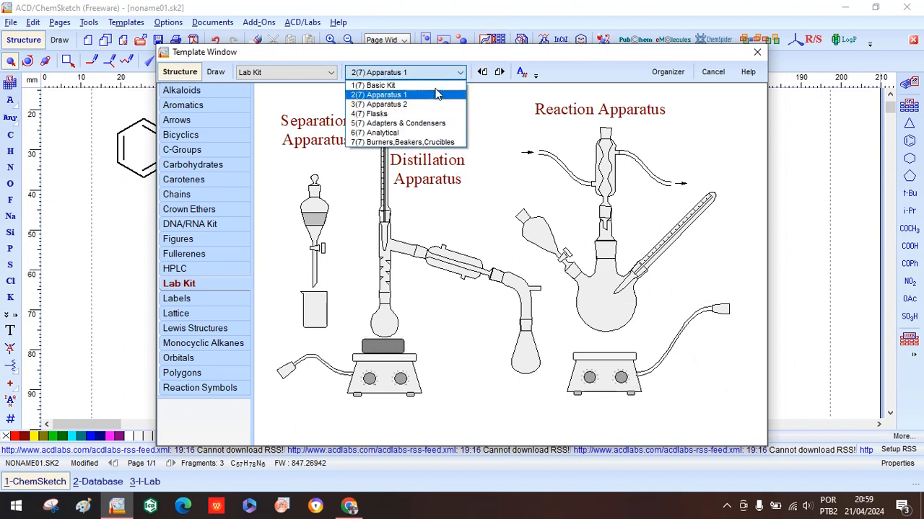
left_click(406, 112)
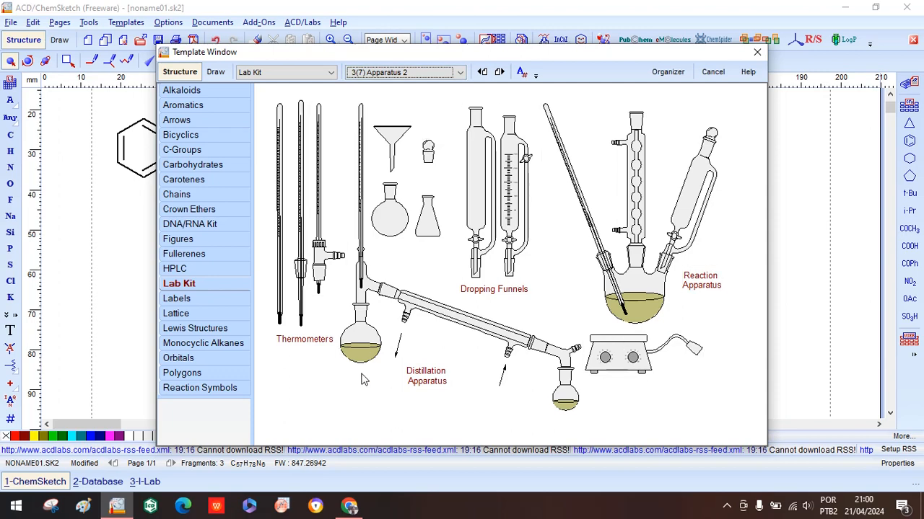
left_click(460, 72)
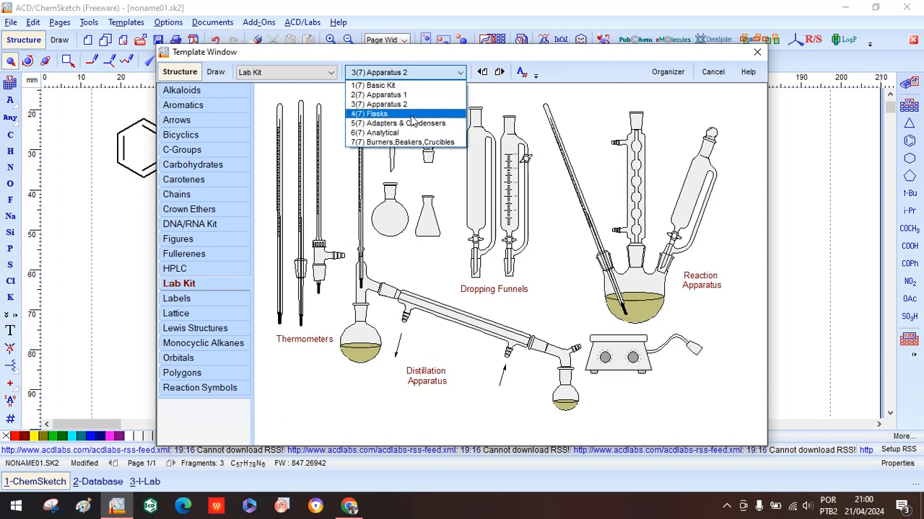
left_click(413, 116)
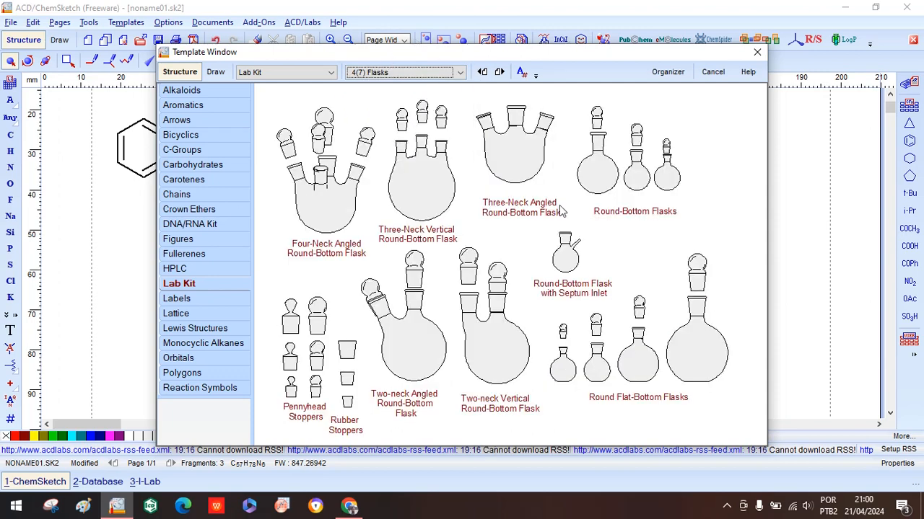
View the Analytical and the Burners, Beakers, Crucibles pages of the Lab Kit templates
left_click(460, 72)
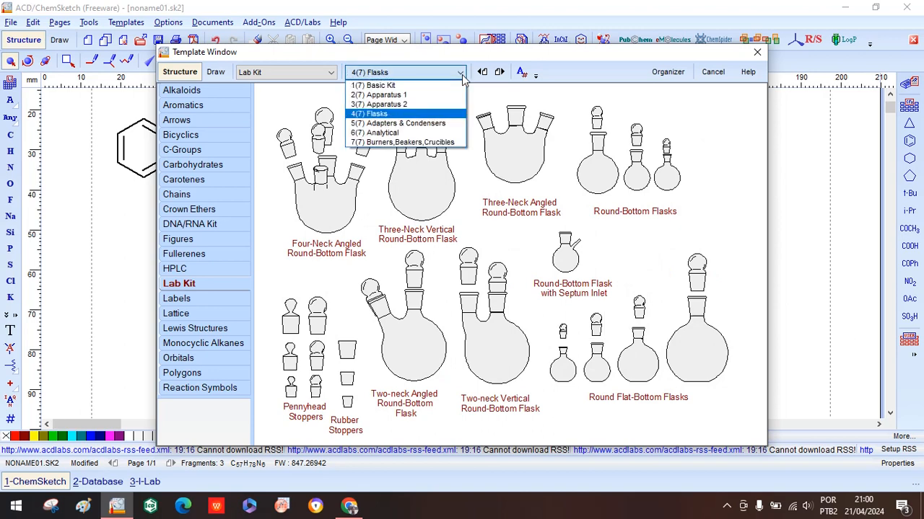
left_click(396, 132)
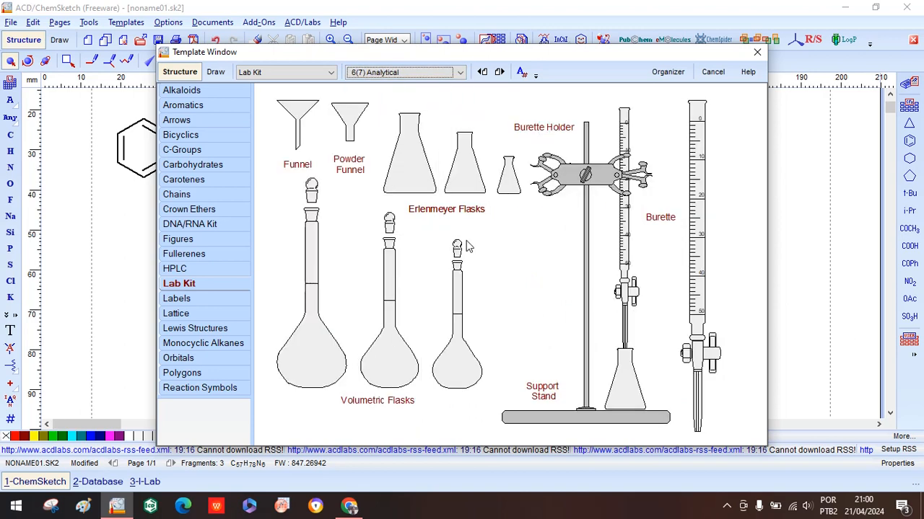
left_click(461, 72)
left_click(395, 142)
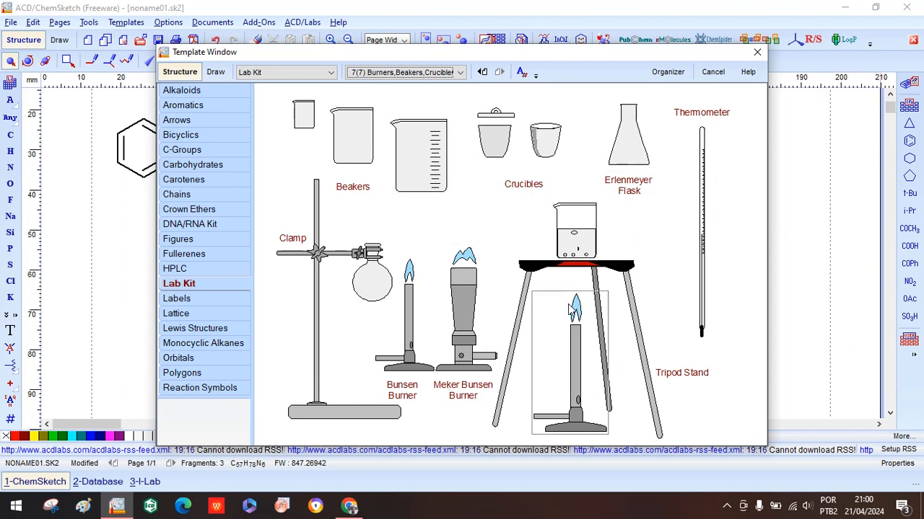
left_click(330, 73)
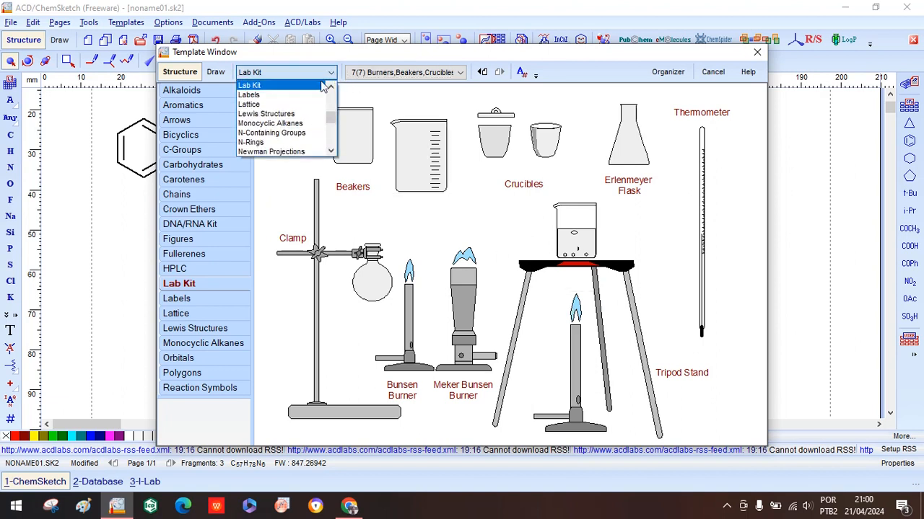
left_click(291, 86)
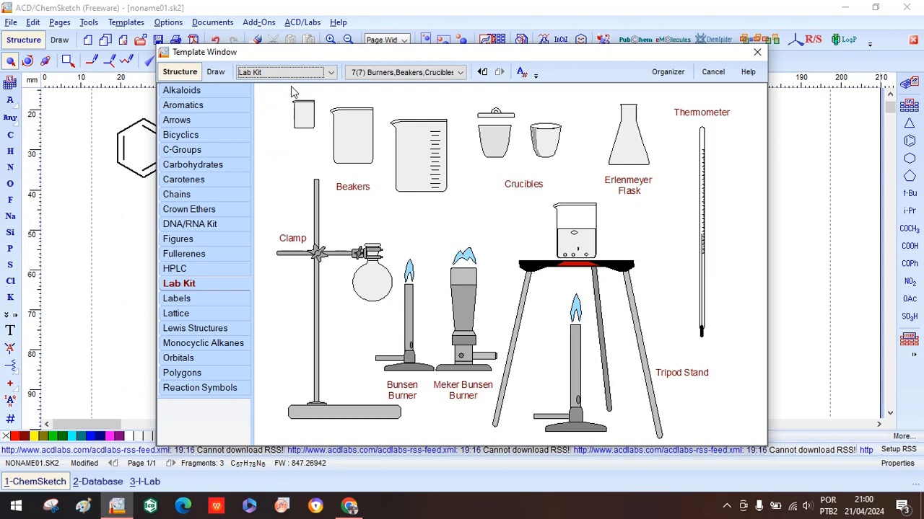
Return to the Lab Kit's Basic Kit page and review the Apparatus 1 and Apparatus 2 pages again
left_click(459, 73)
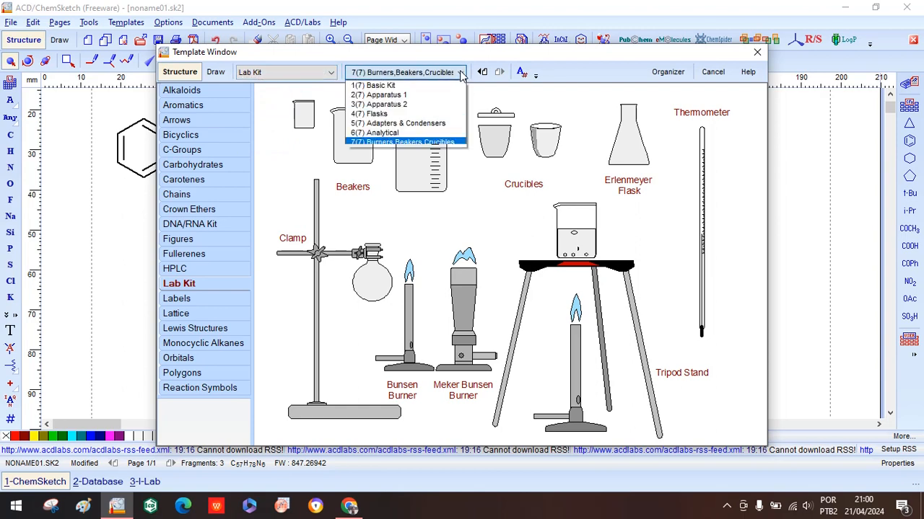
left_click(402, 88)
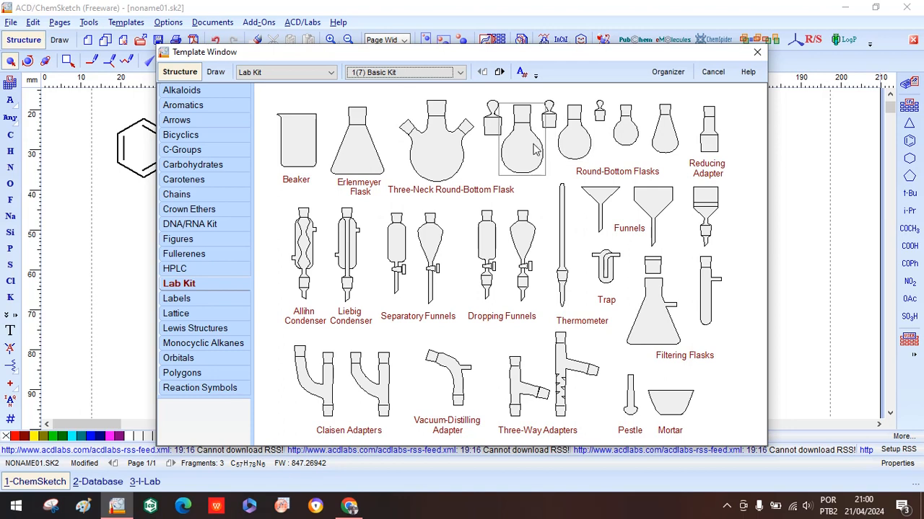
left_click(459, 73)
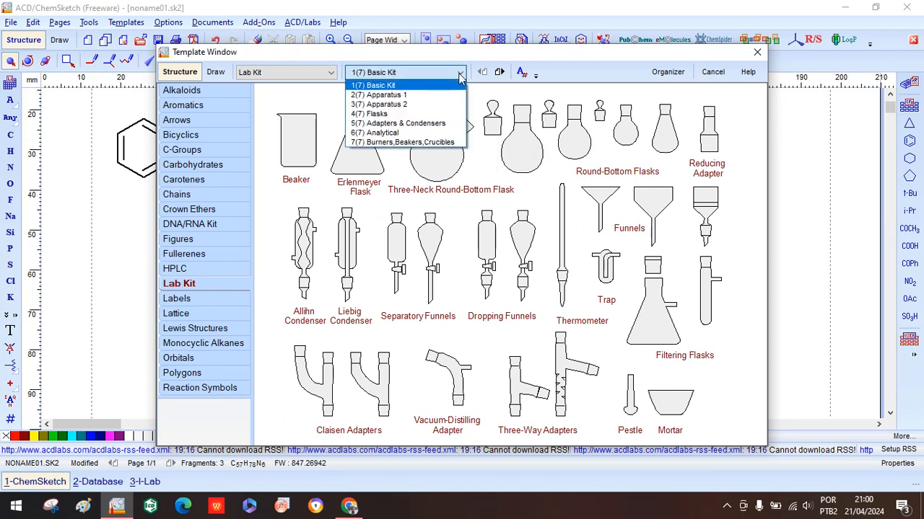
left_click(417, 101)
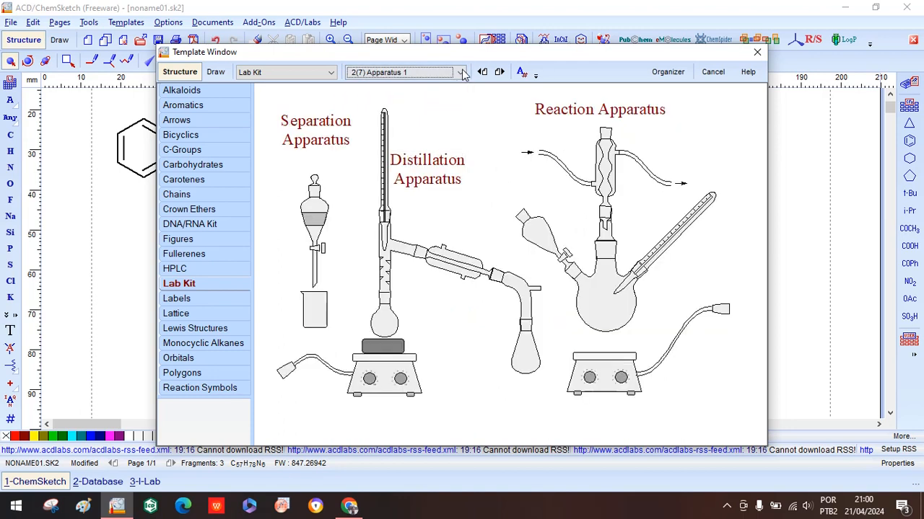
left_click(462, 73)
left_click(427, 105)
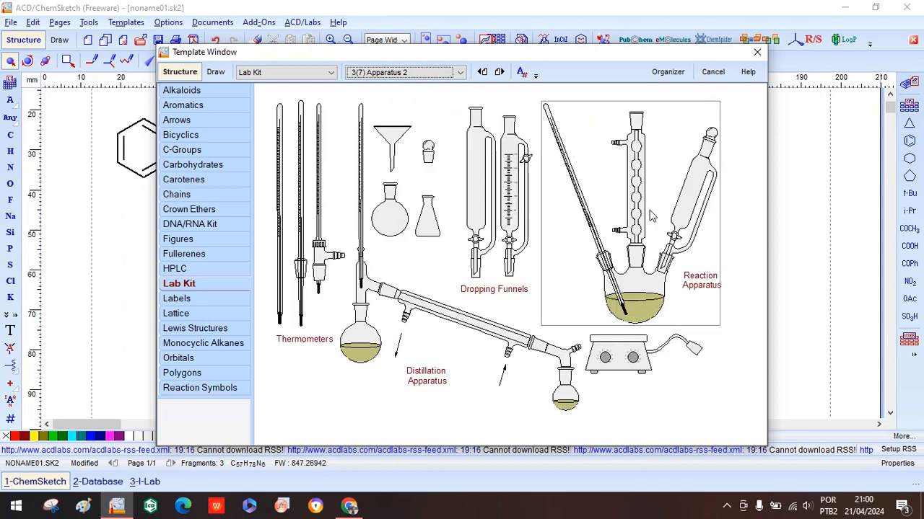
Review the Lab Kit's Flasks page again and examine the Adapters & Condensers page
left_click(462, 75)
left_click(410, 117)
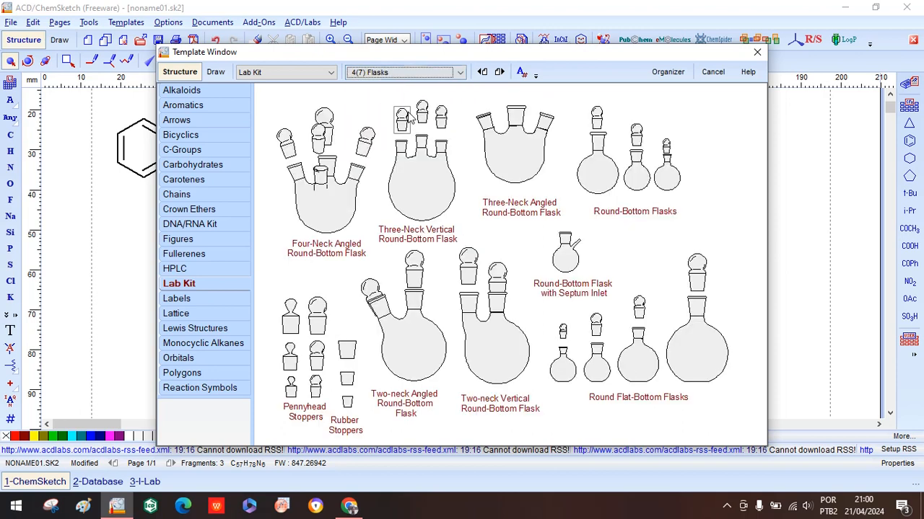
left_click(465, 74)
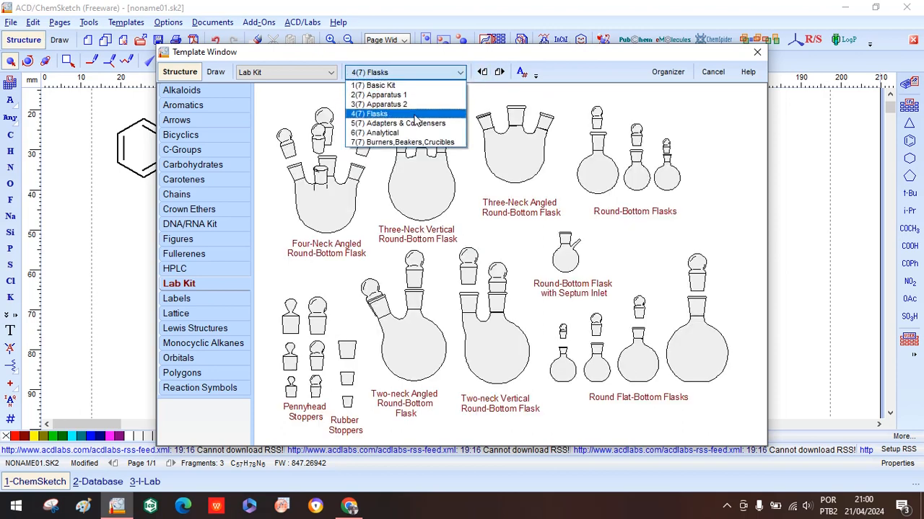
left_click(414, 125)
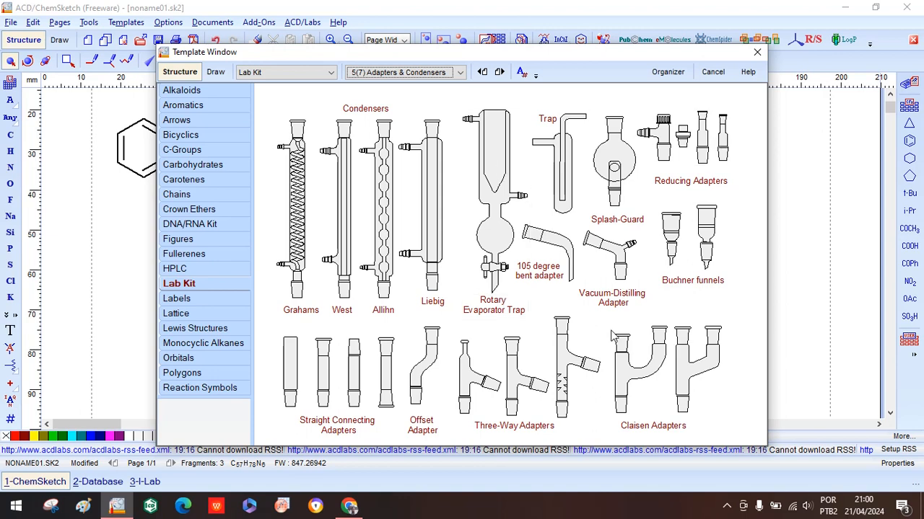
Look through the first template pages of Labels, Lattice, Lewis Structures and Monocyclic Alkanes
left_click(180, 299)
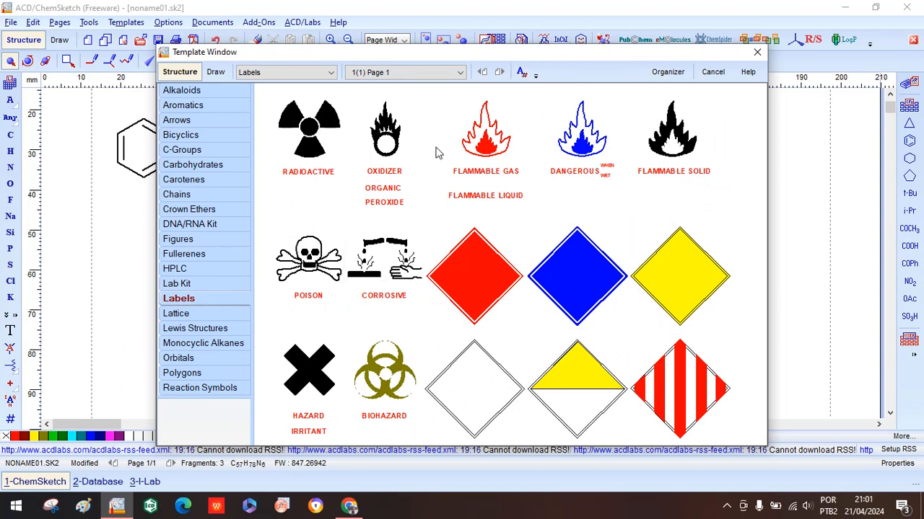
left_click(176, 313)
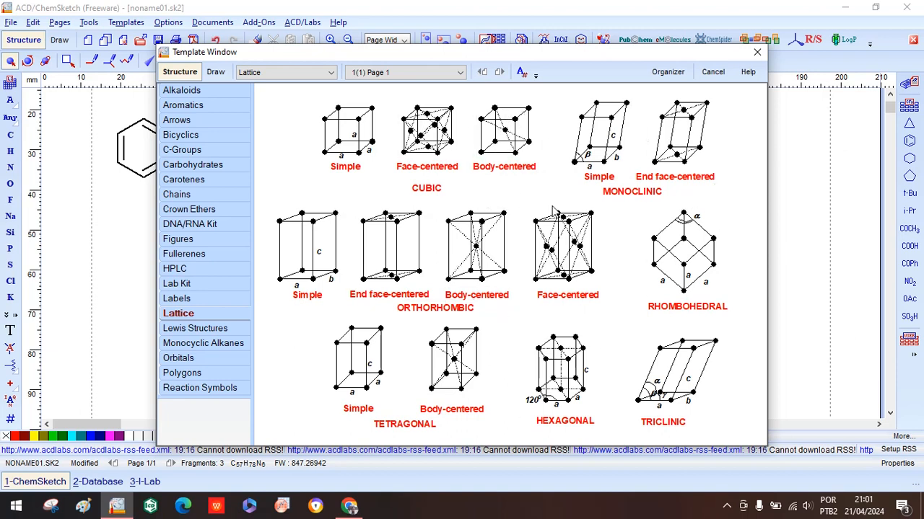
left_click(197, 328)
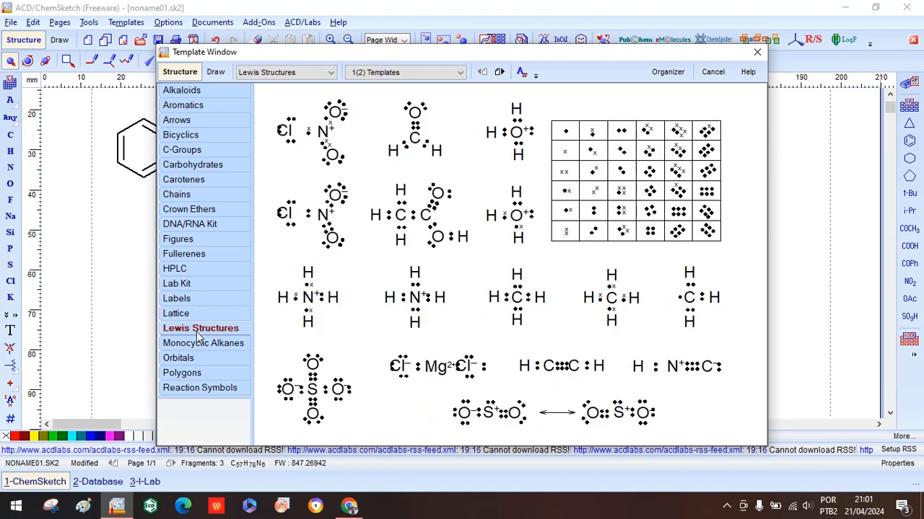
left_click(201, 344)
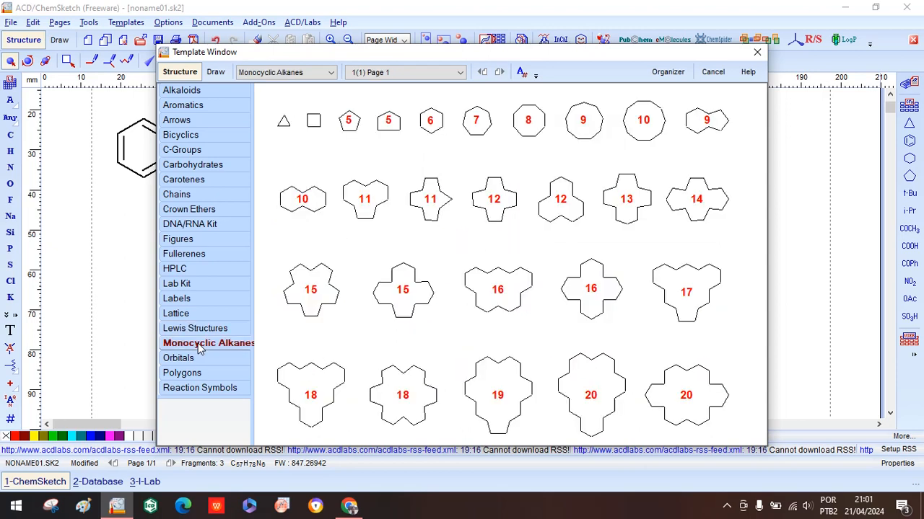
View the Orbitals templates in their Large and Small versions, then return to the Large page
left_click(180, 358)
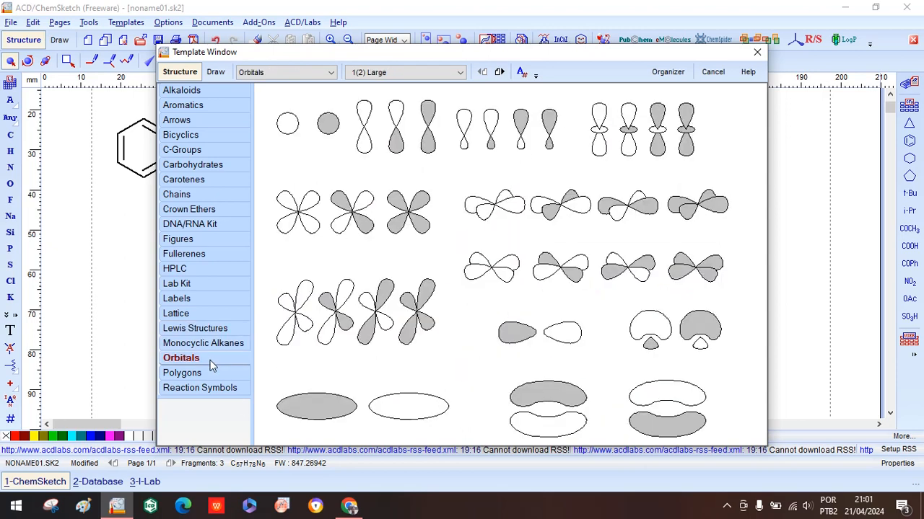
left_click(460, 73)
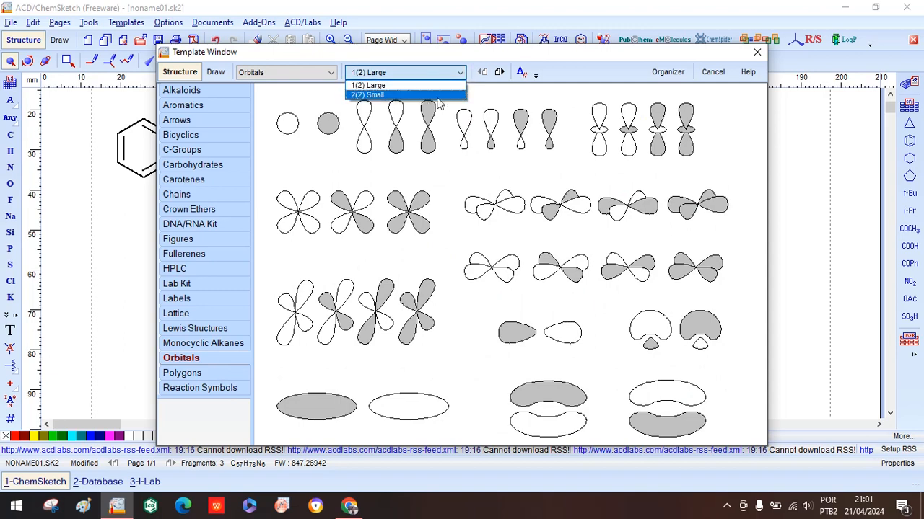
left_click(427, 96)
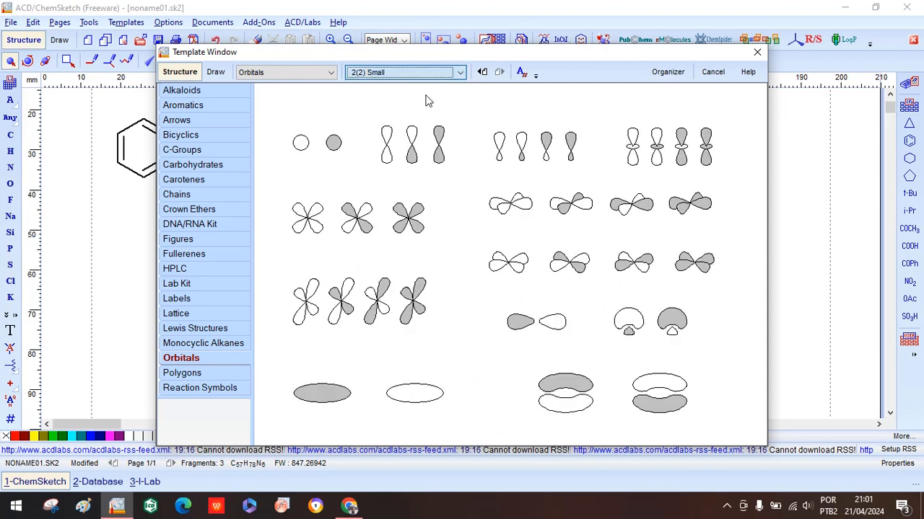
left_click(466, 73)
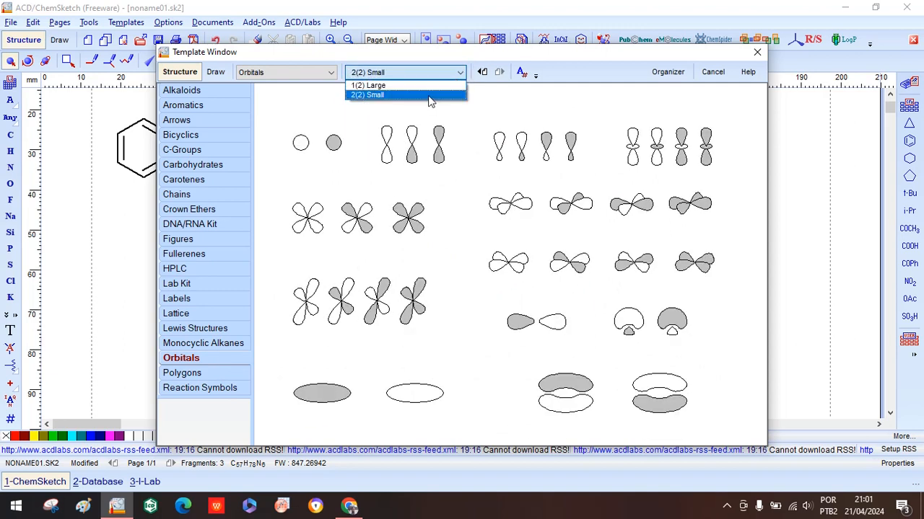
left_click(425, 85)
View the Polygons polylines page and the Reaction Symbols page, then close the template library
left_click(186, 378)
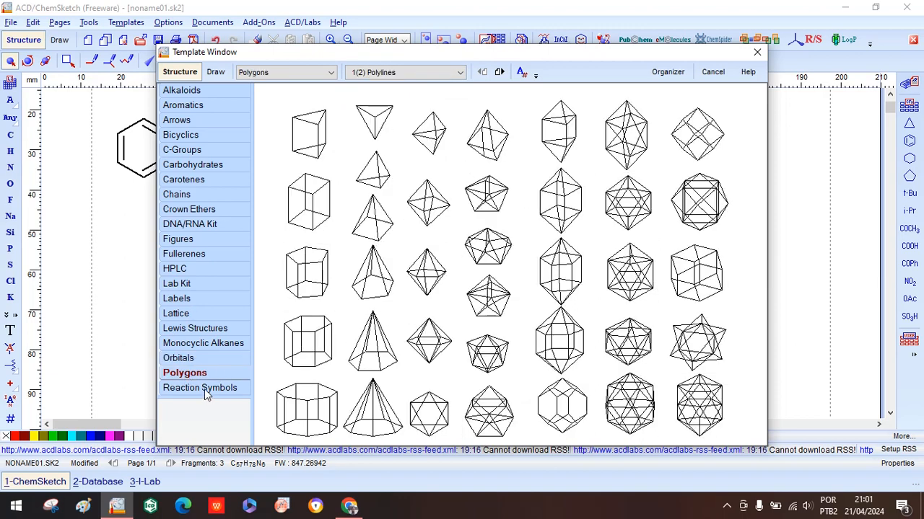
left_click(204, 389)
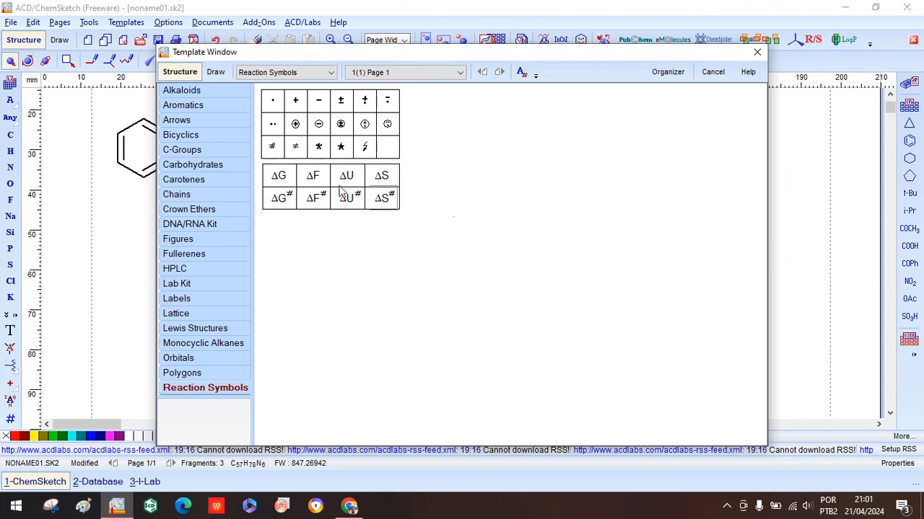
left_click(757, 52)
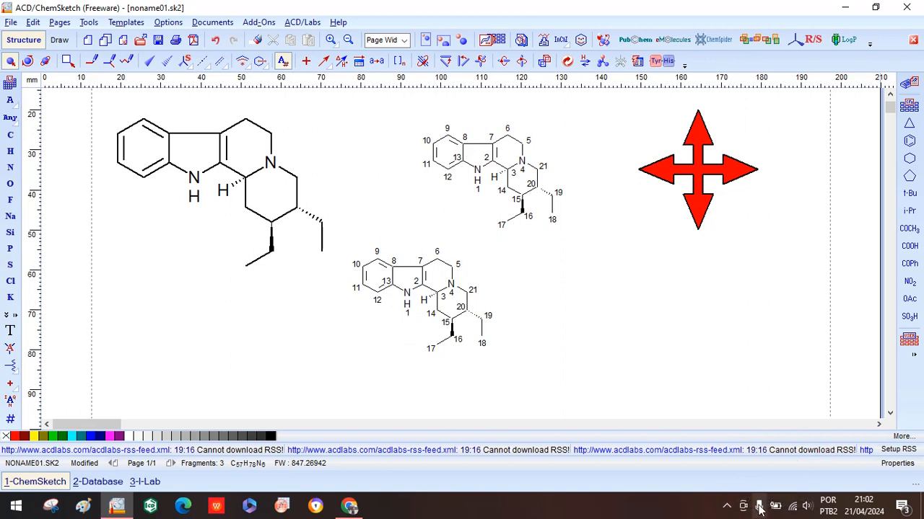
left_click(727, 508)
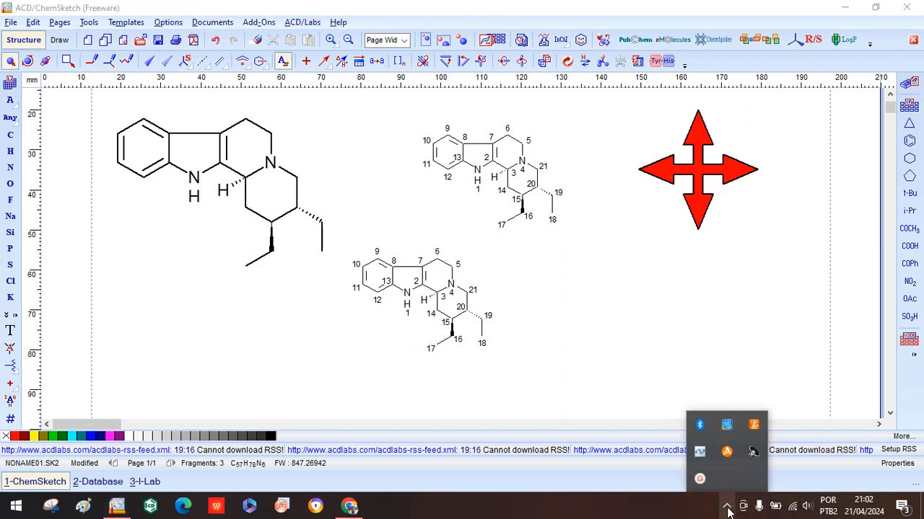